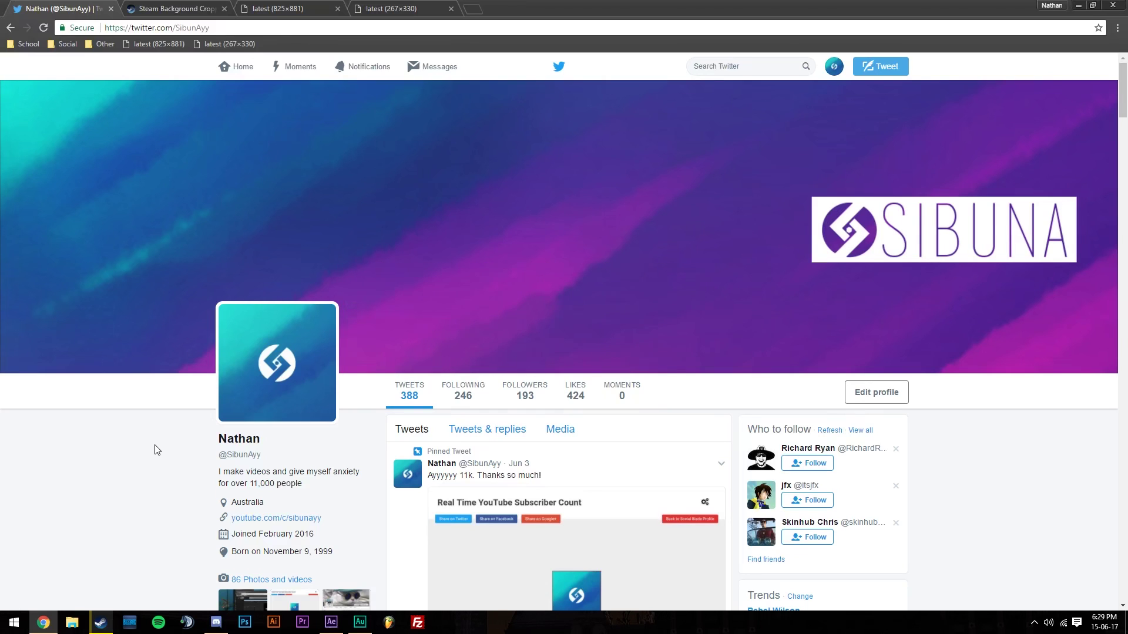
key(ctrl+w)
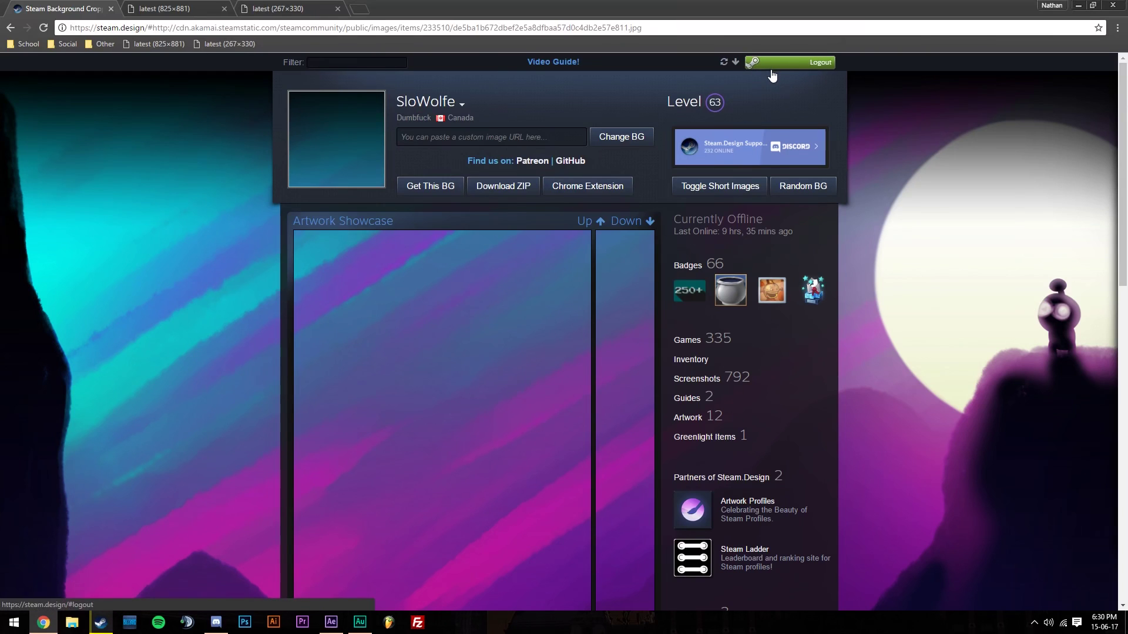
click(735, 62)
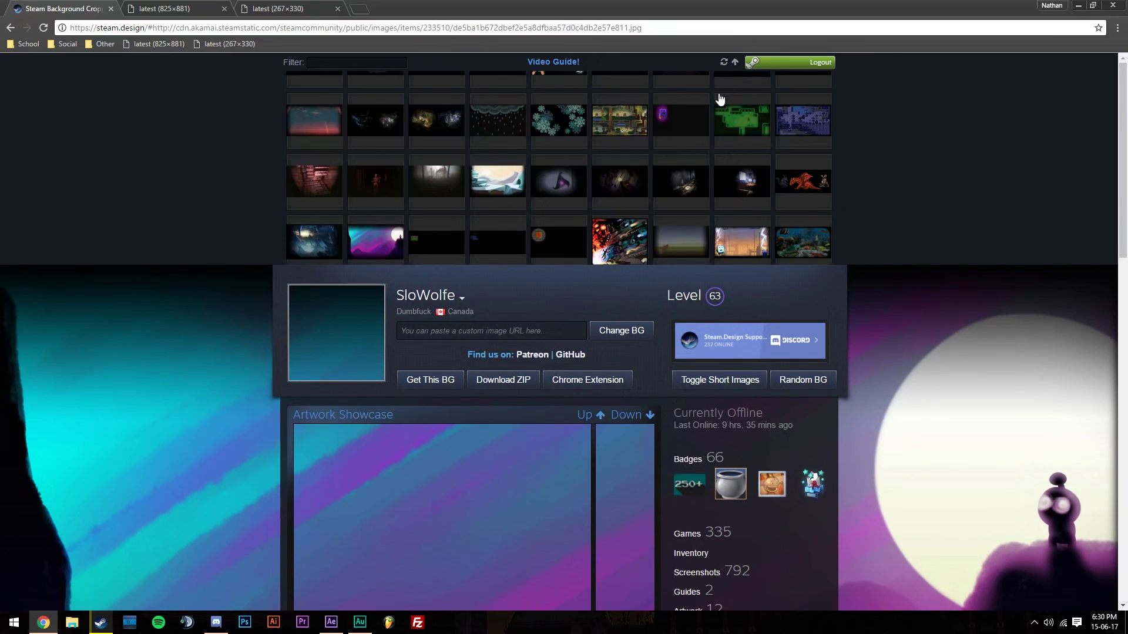
scroll(676, 249, down, 10)
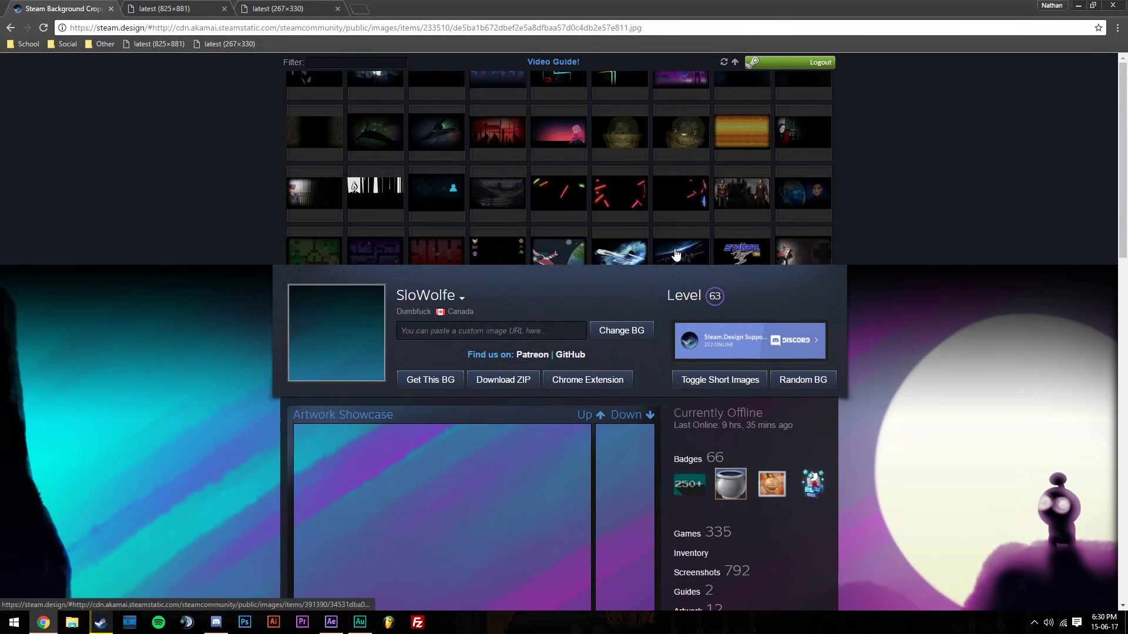
scroll(580, 250, up, 1)
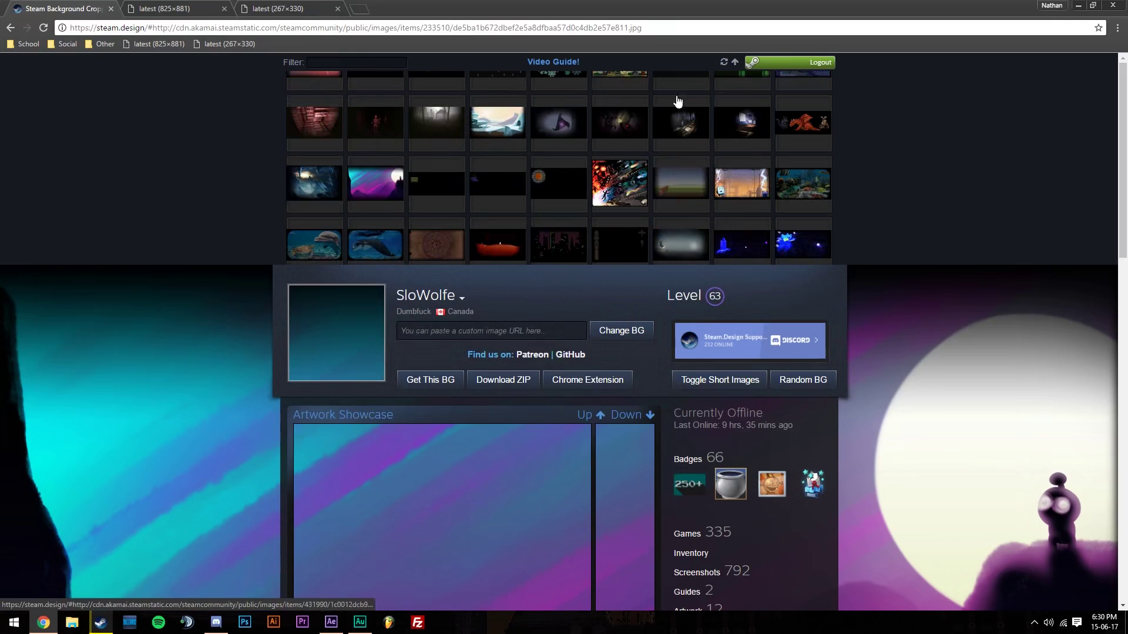
click(736, 64)
scroll(734, 176, down, 7)
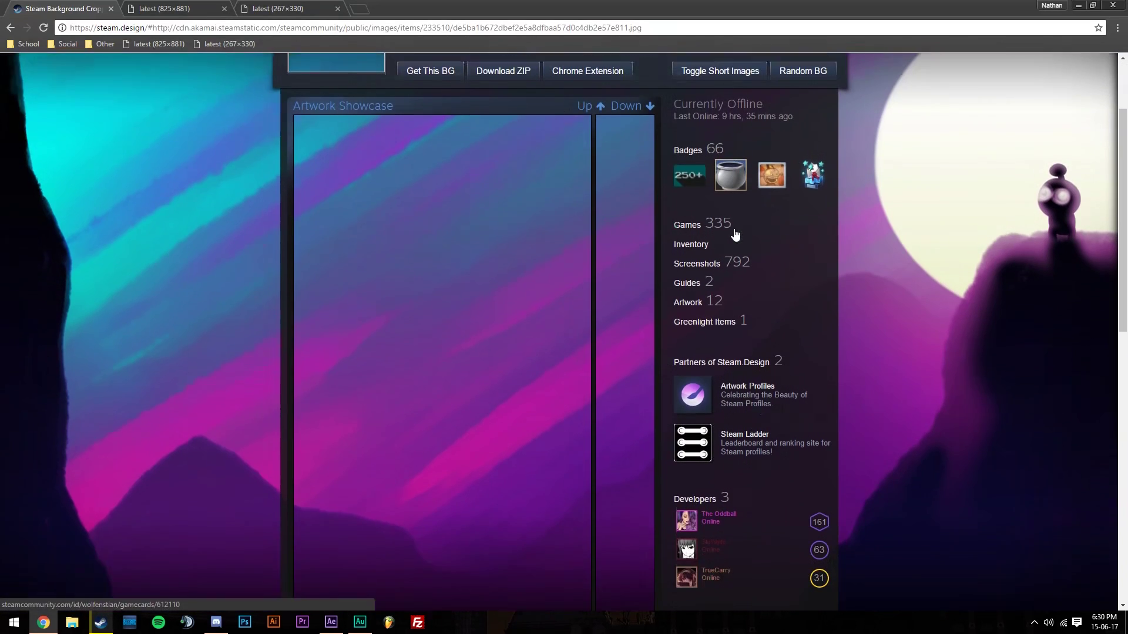
scroll(744, 240, up, 4)
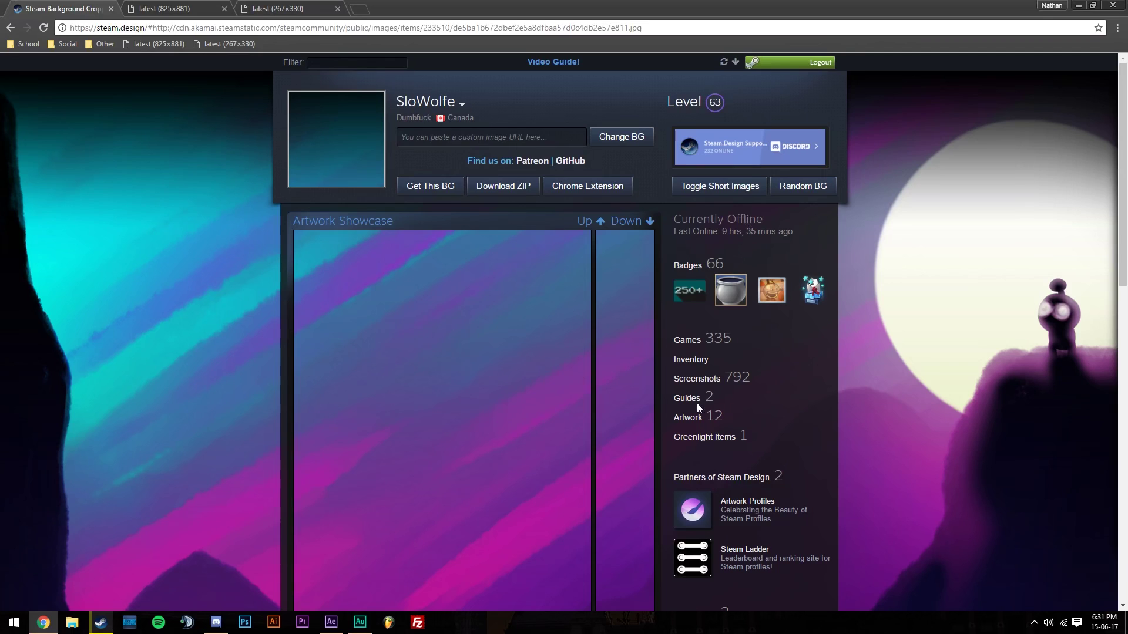
click(741, 193)
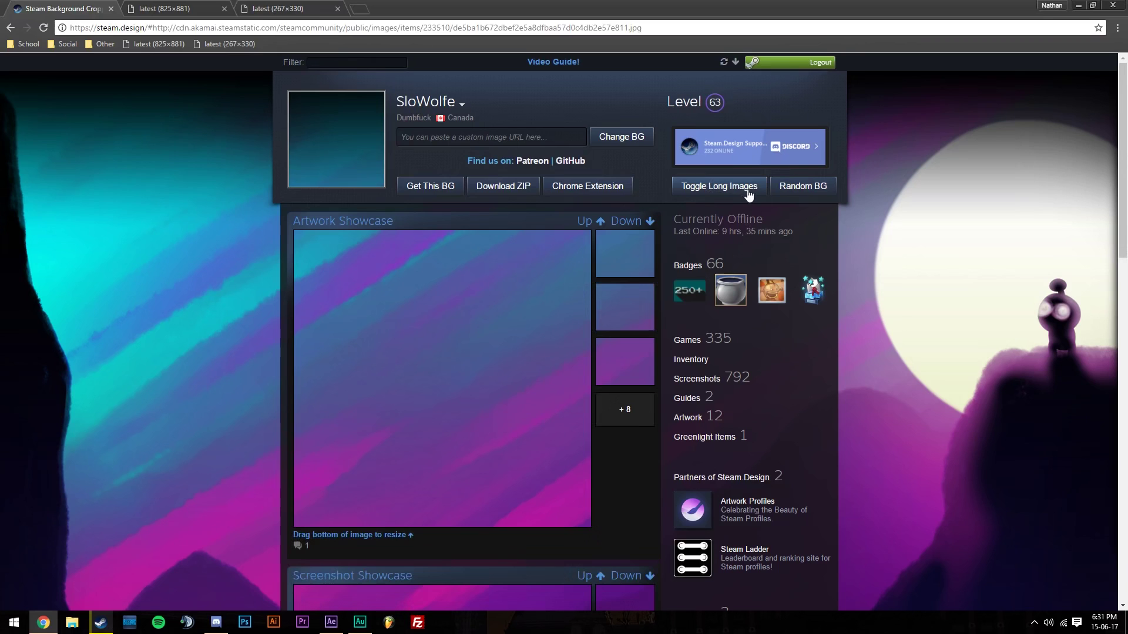
click(747, 194)
scroll(685, 285, down, 7)
scroll(685, 285, up, 7)
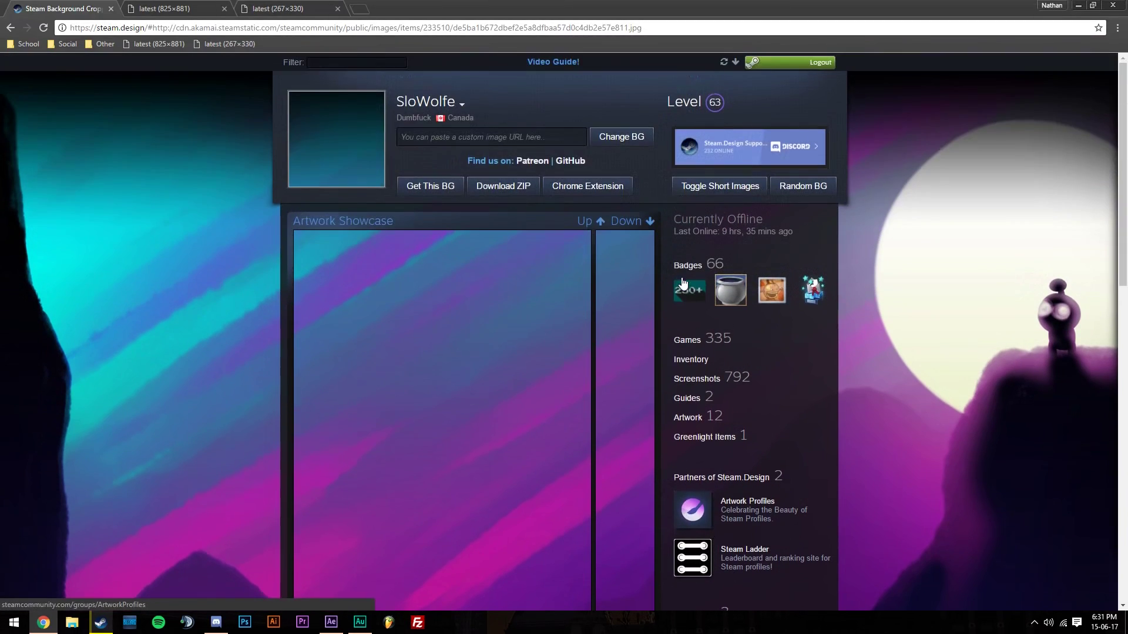
click(733, 186)
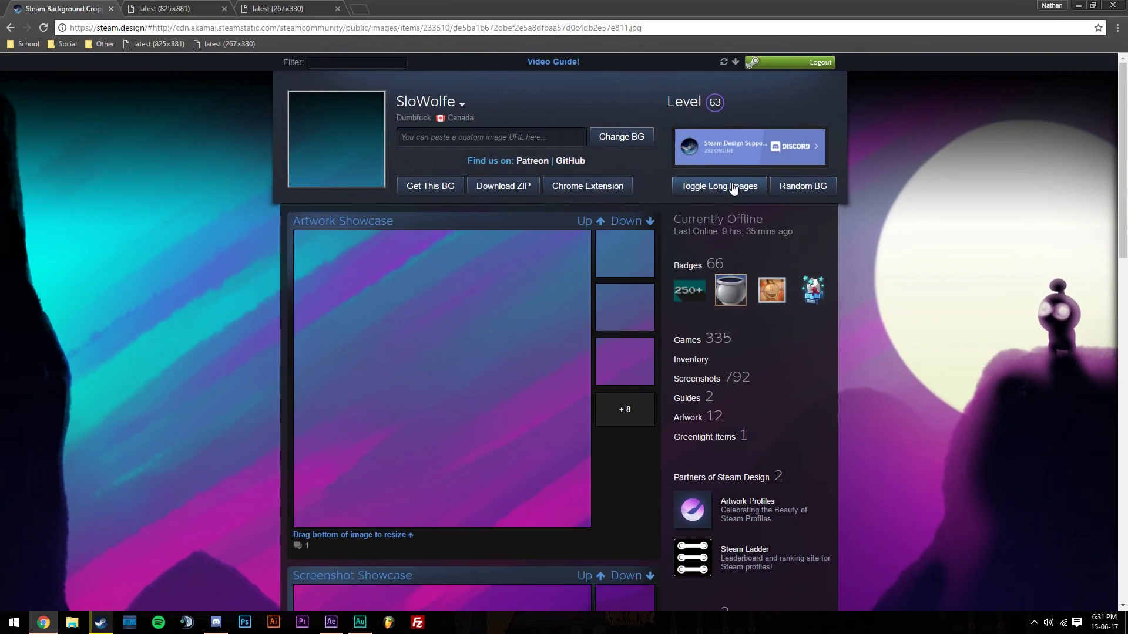
click(733, 187)
click(733, 187)
click(732, 187)
scroll(692, 234, down, 2)
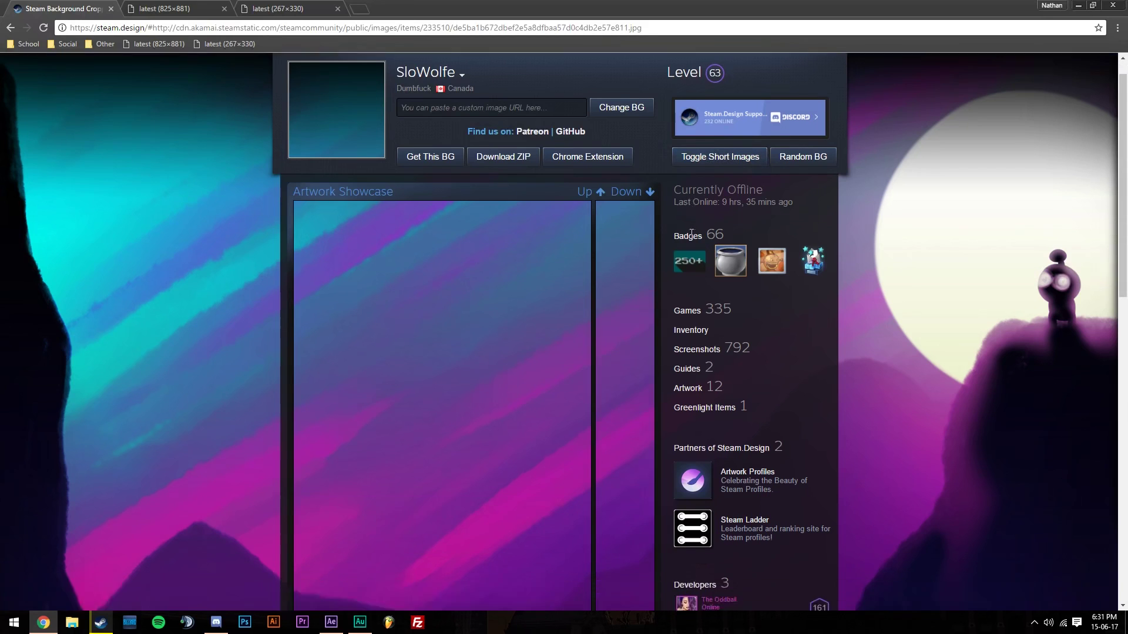
scroll(691, 234, down, 5)
scroll(464, 282, up, 6)
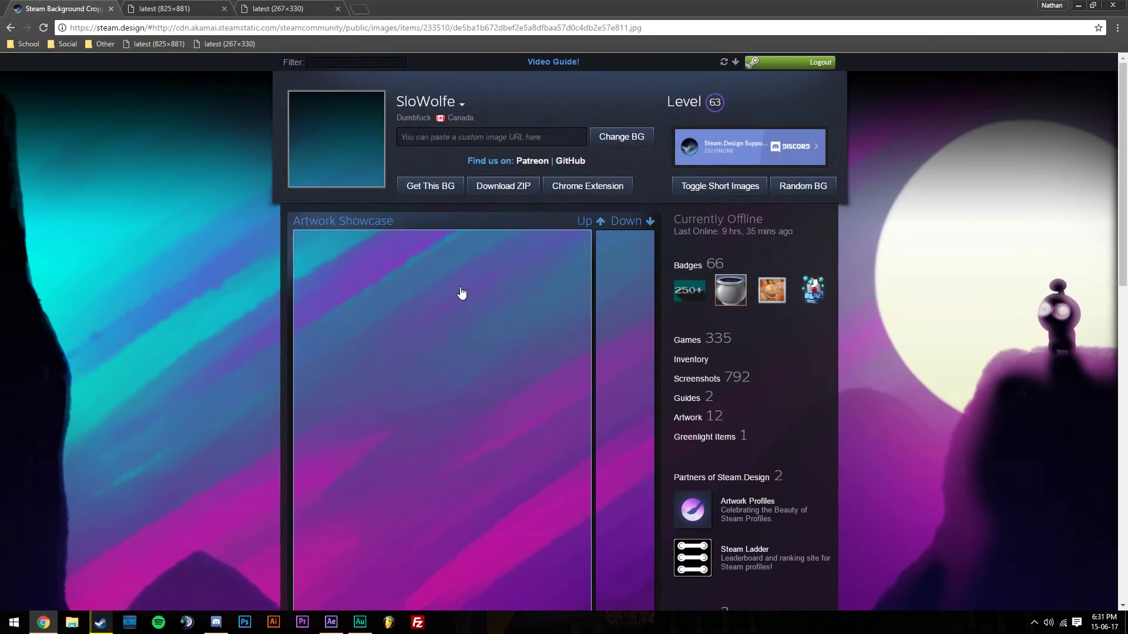
- Download the steam.design ZIP and extract Artwork_Middle.png from 7-Zip onto the Desktop
click(504, 187)
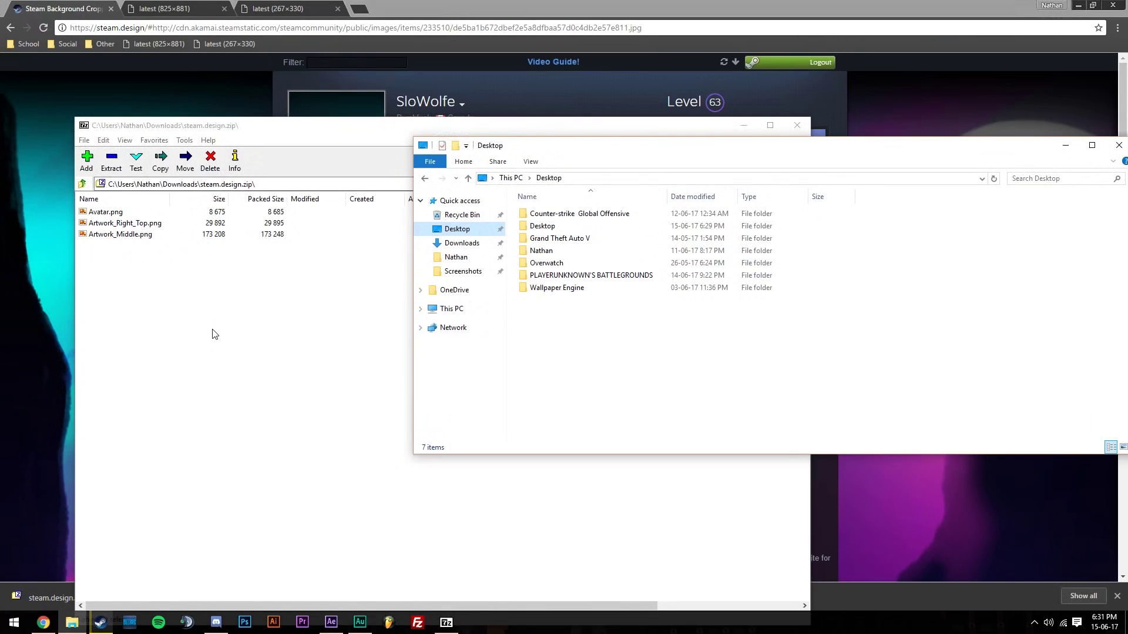
drag(183, 303, 884, 333)
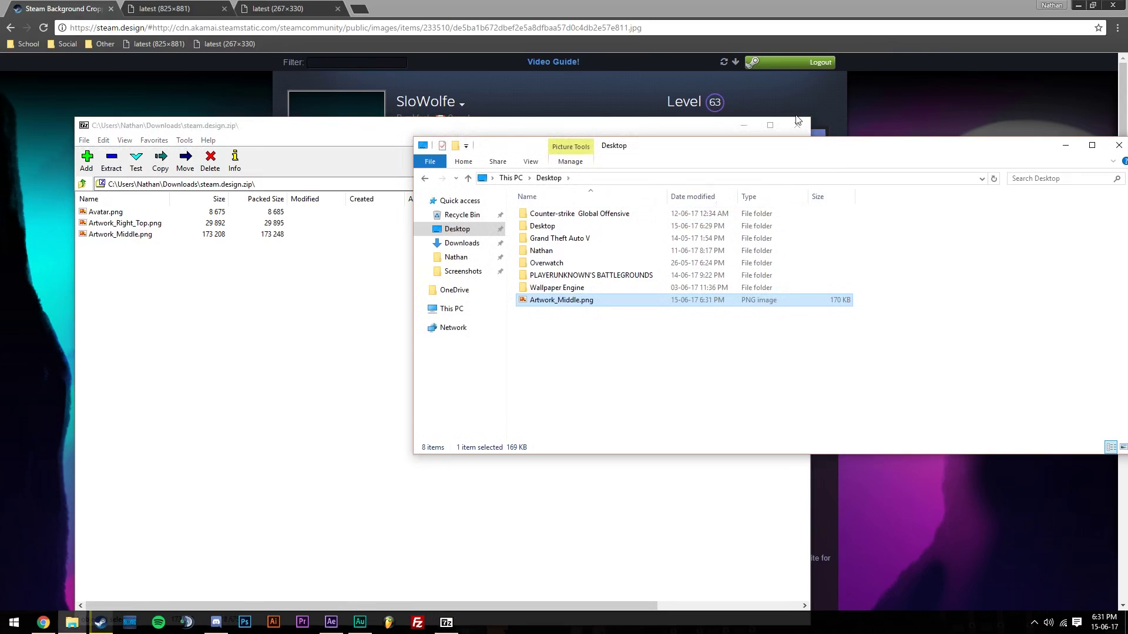
click(797, 124)
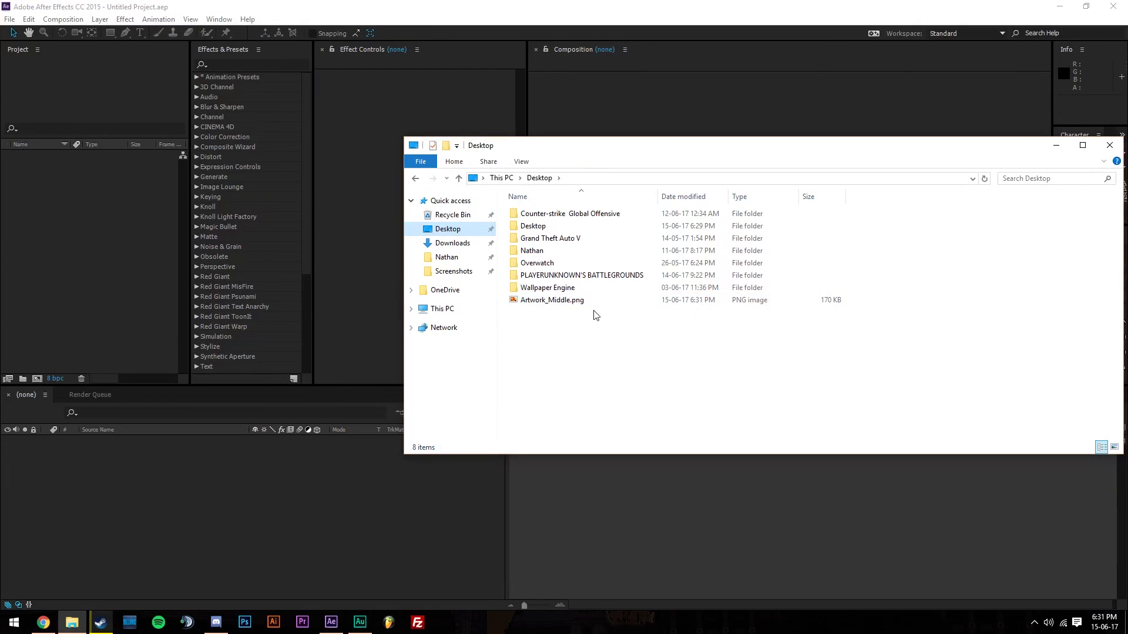
- Import Artwork_Middle.png, build a 506 x 930 composition from it, and fit the viewer
drag(589, 306, 112, 205)
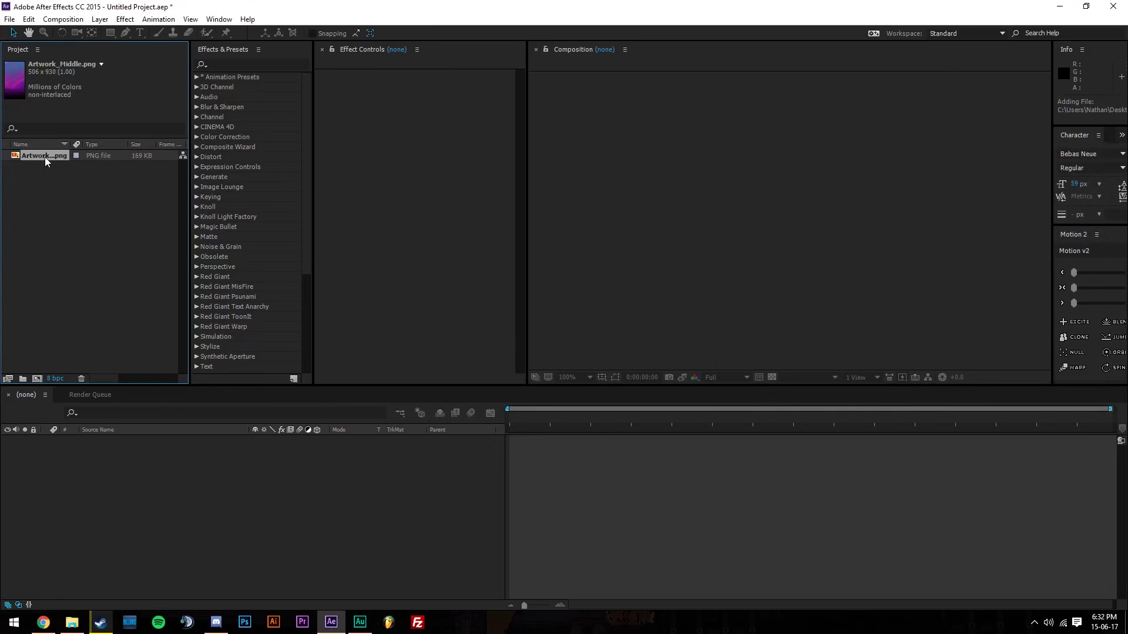
drag(29, 160, 39, 381)
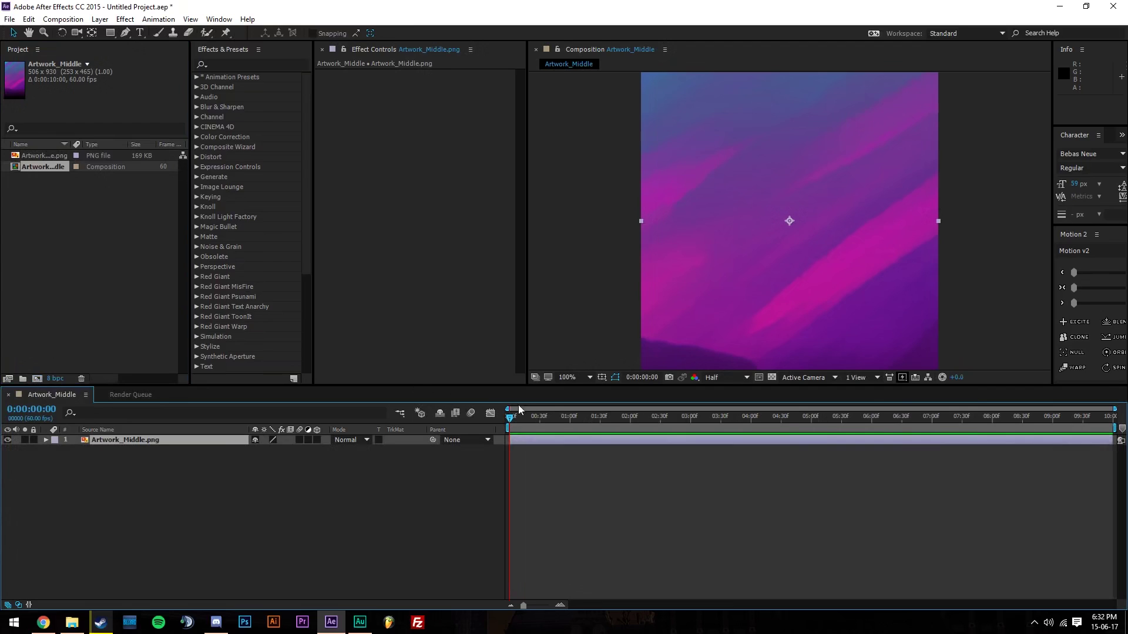
click(569, 378)
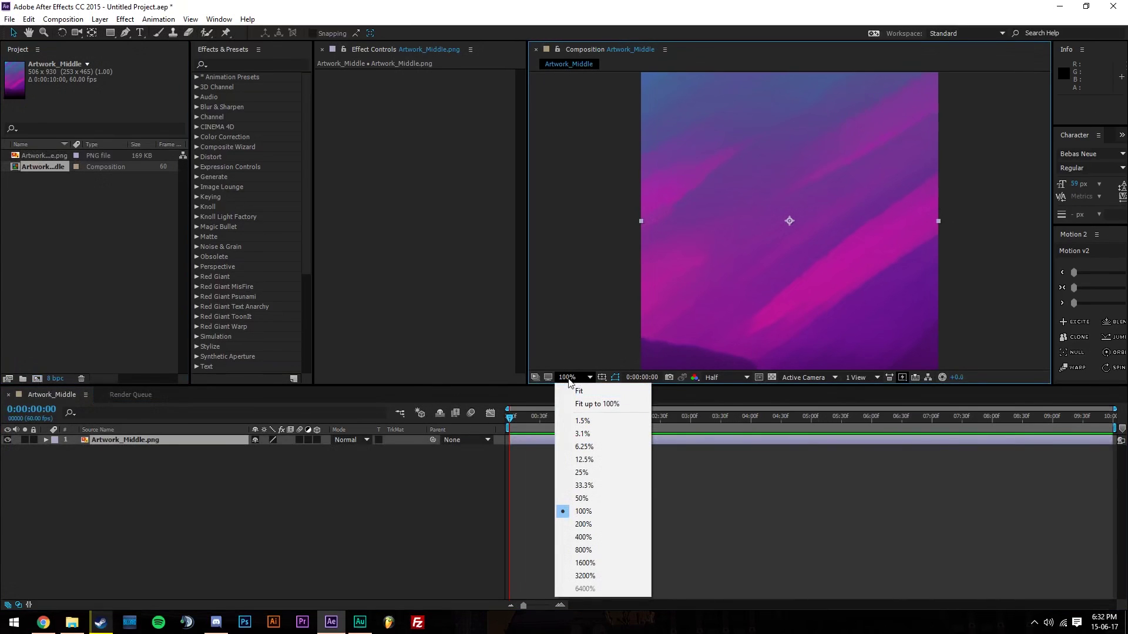
click(568, 378)
click(568, 378)
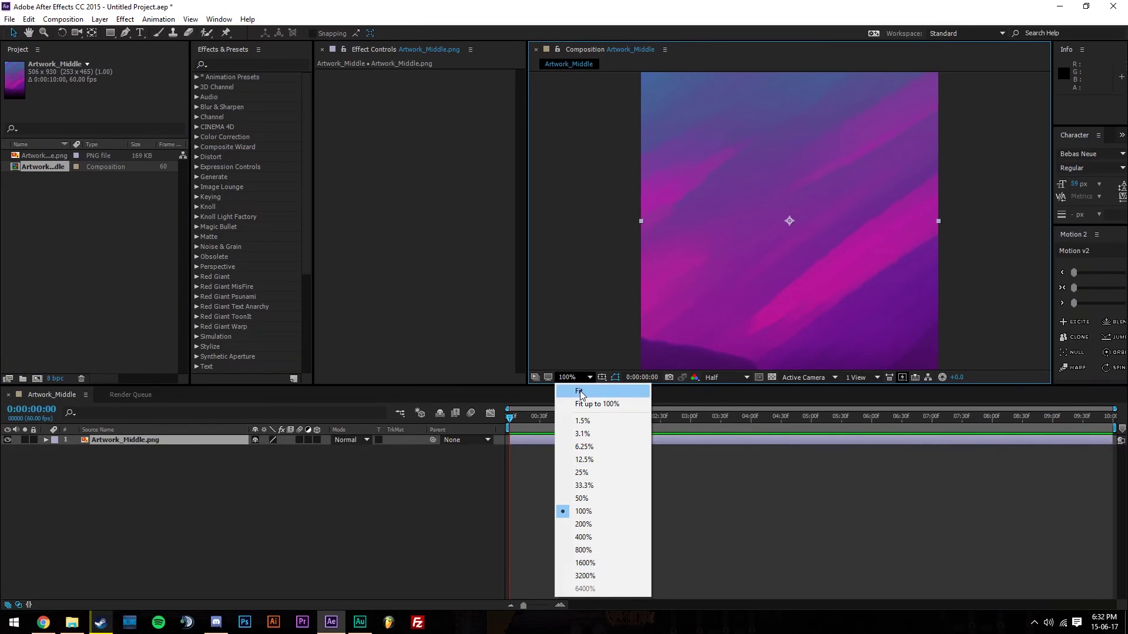
click(580, 391)
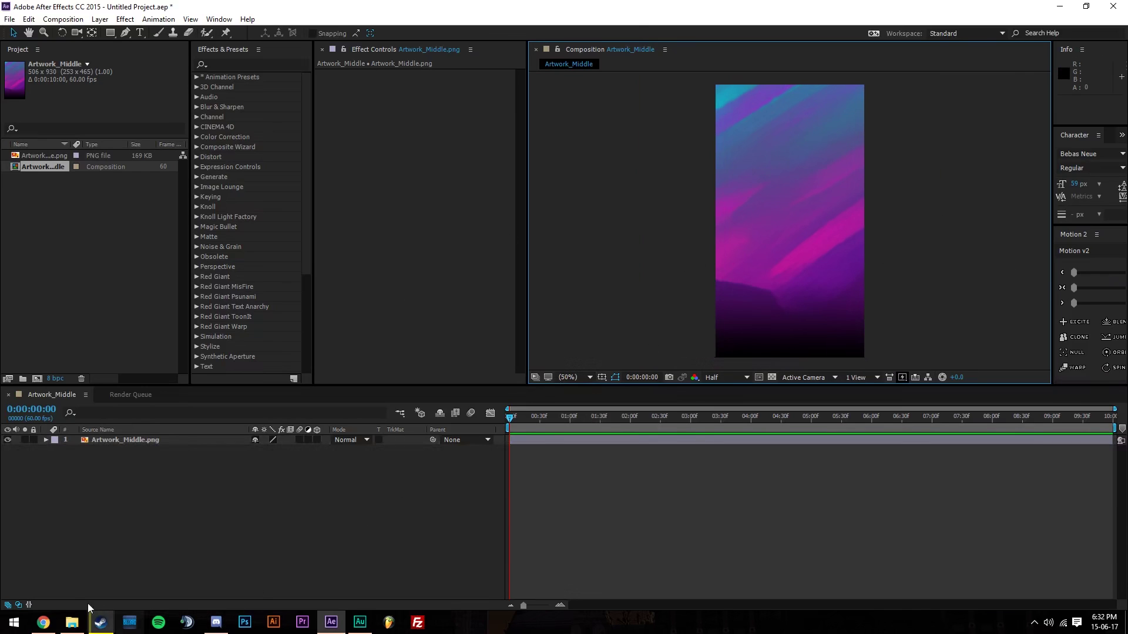
- Save the 267×330 shrugging Garfield image from the third Chrome tab as a JPG
click(44, 623)
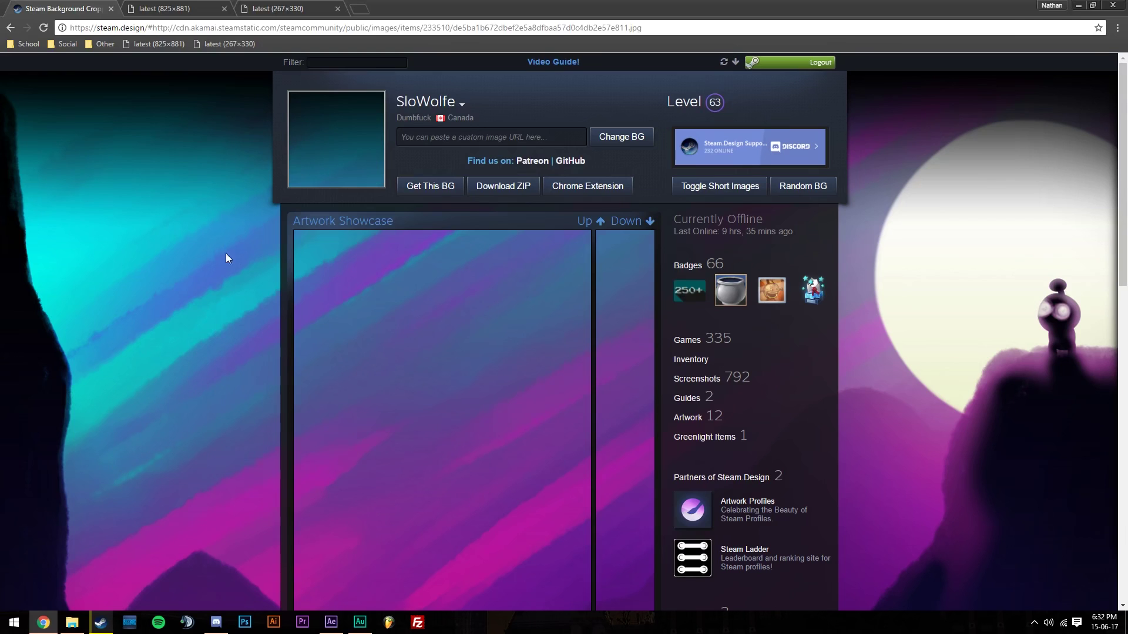
click(187, 5)
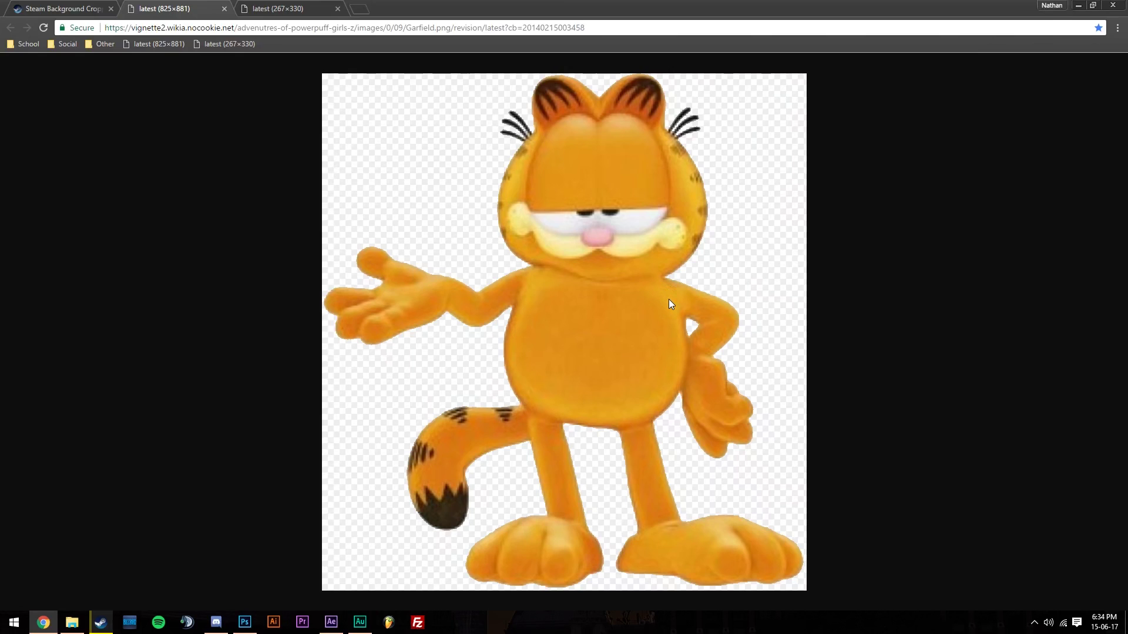
click(277, 8)
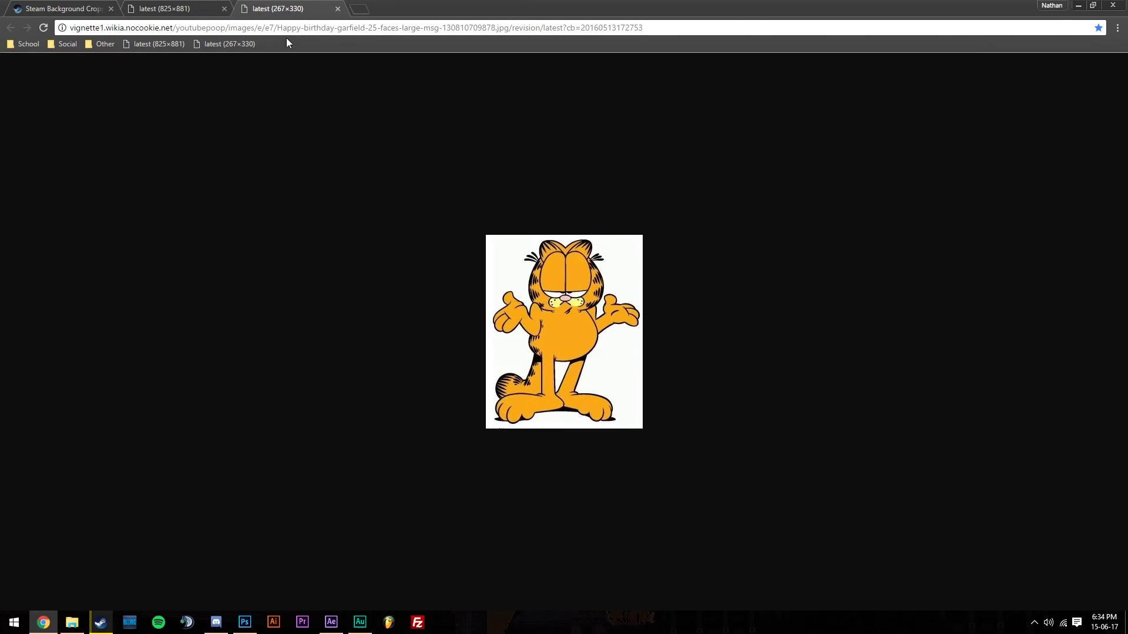
right_click(561, 305)
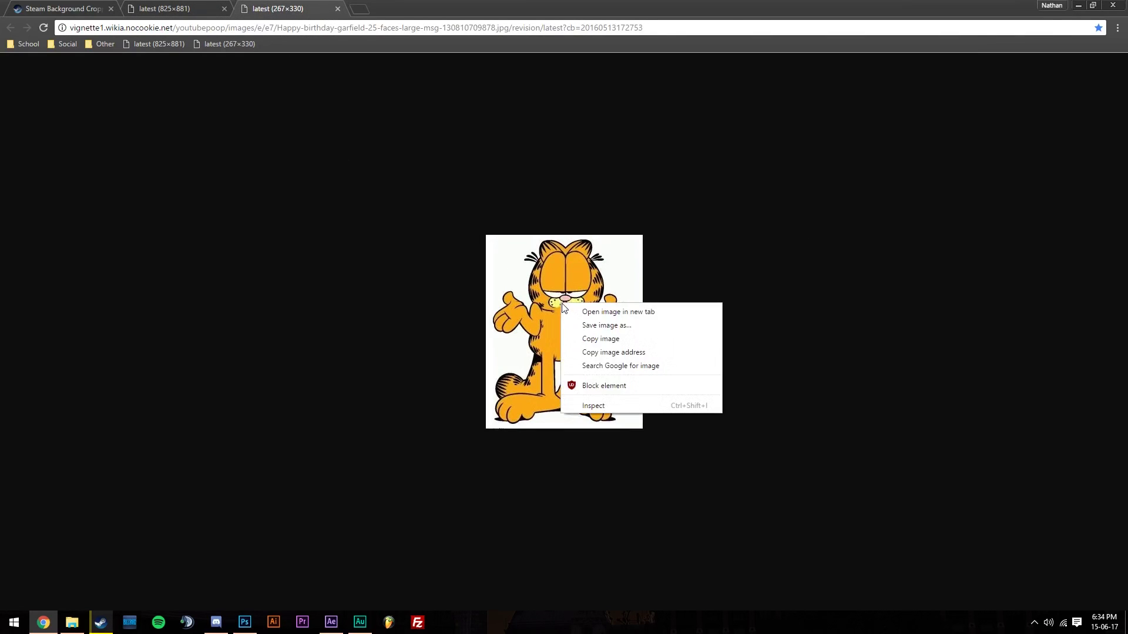
click(590, 323)
key(Return)
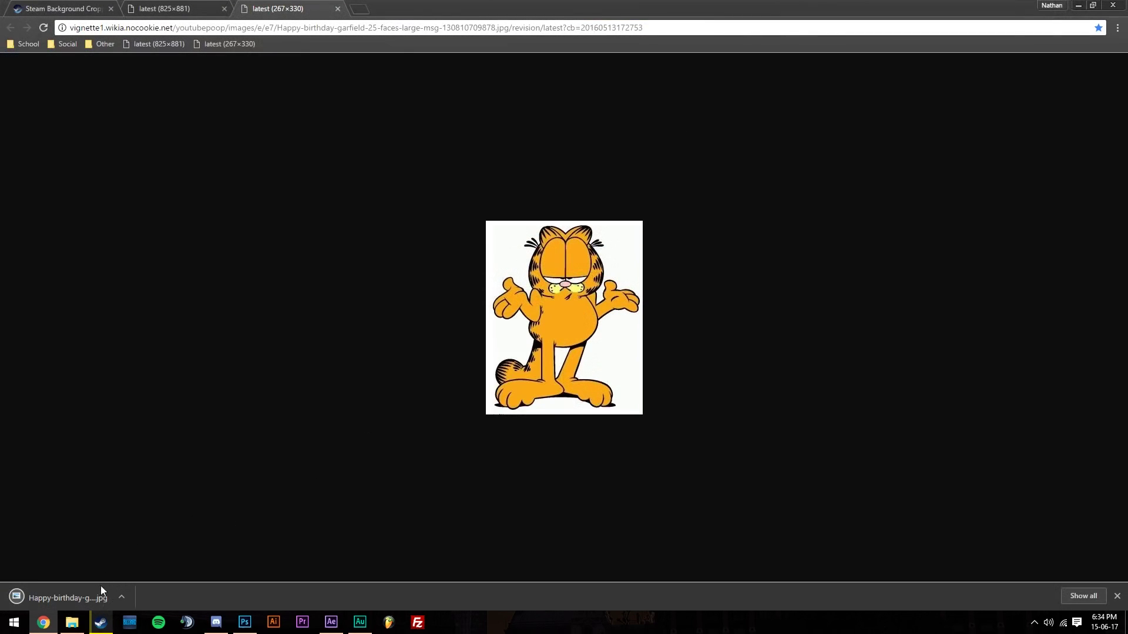
- Open the Garfield JPG in Photoshop and replace Background with a Background copy layer
drag(91, 598, 942, 257)
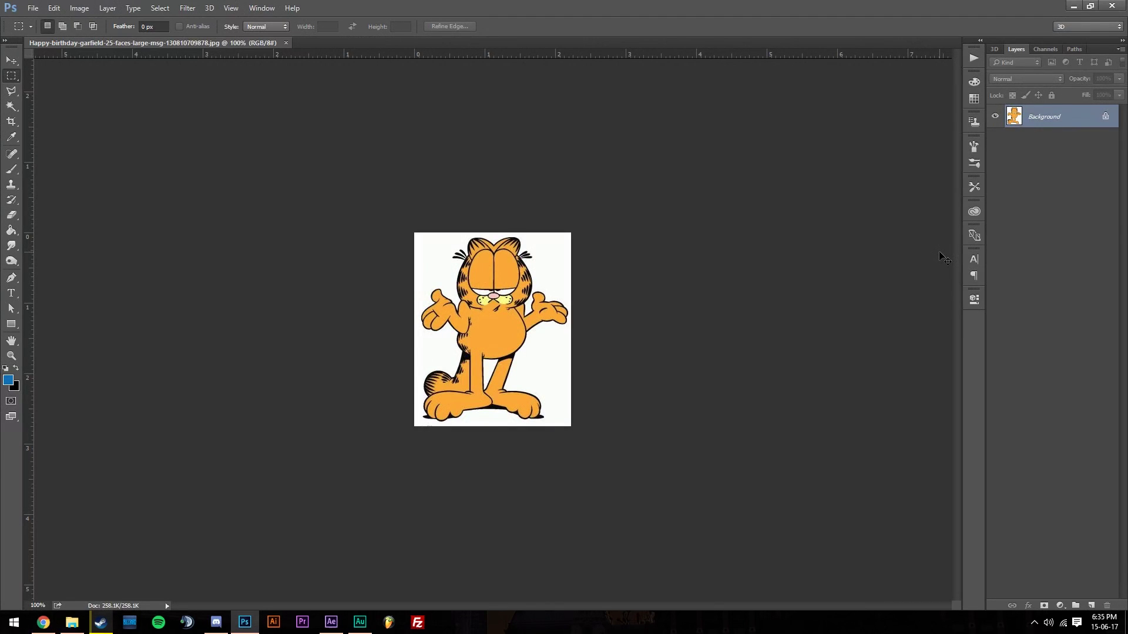
key(ctrl+0)
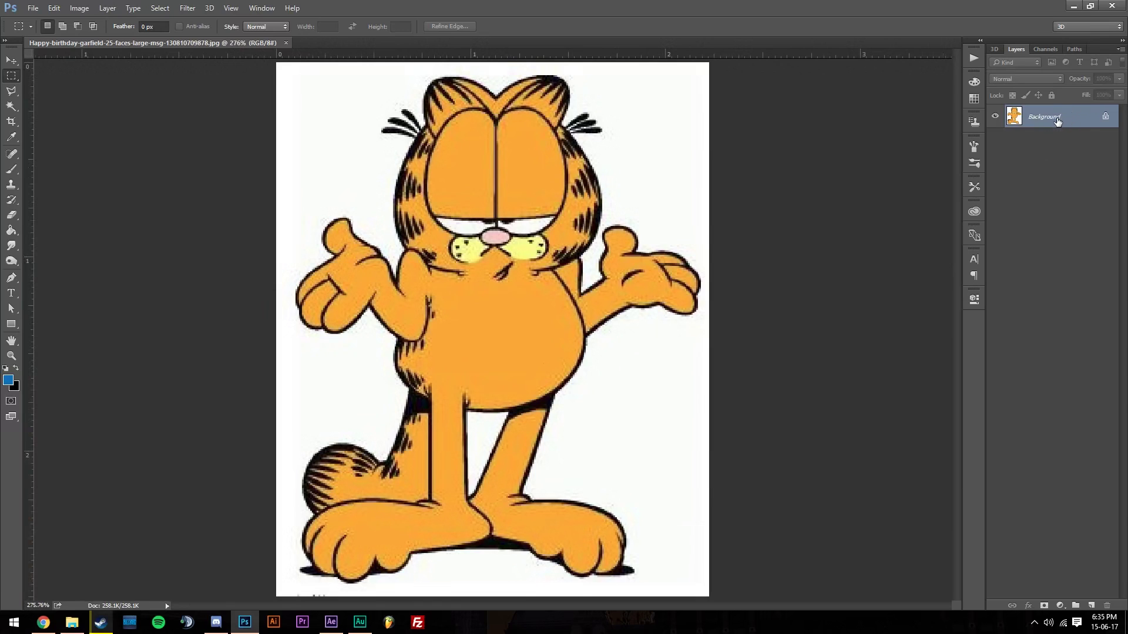
right_click(1046, 118)
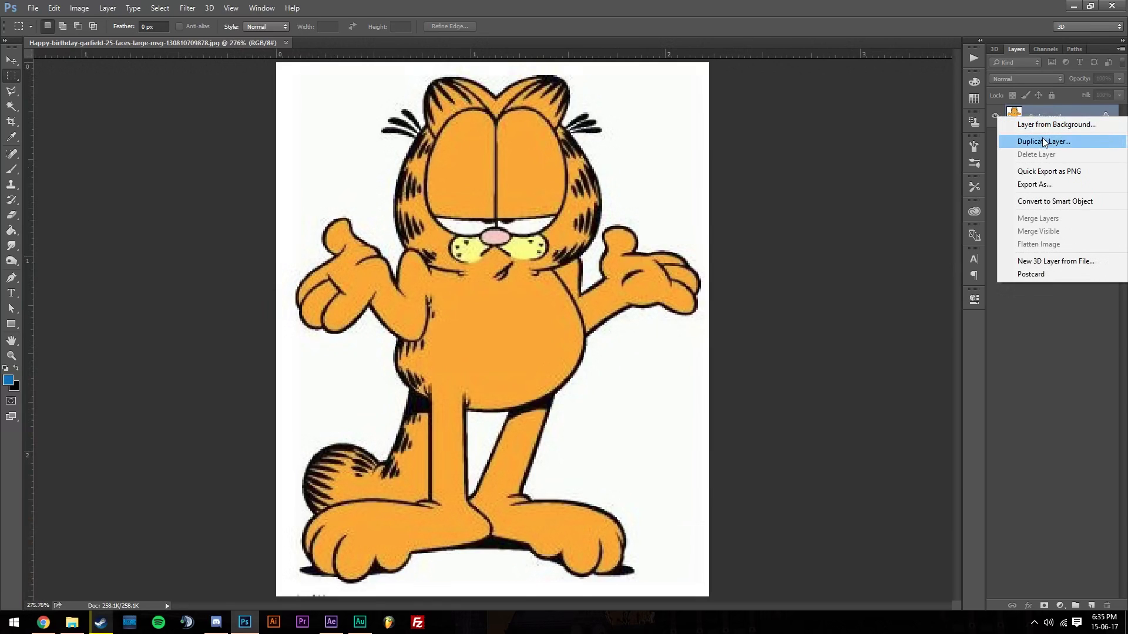
click(1044, 141)
key(Return)
click(1051, 145)
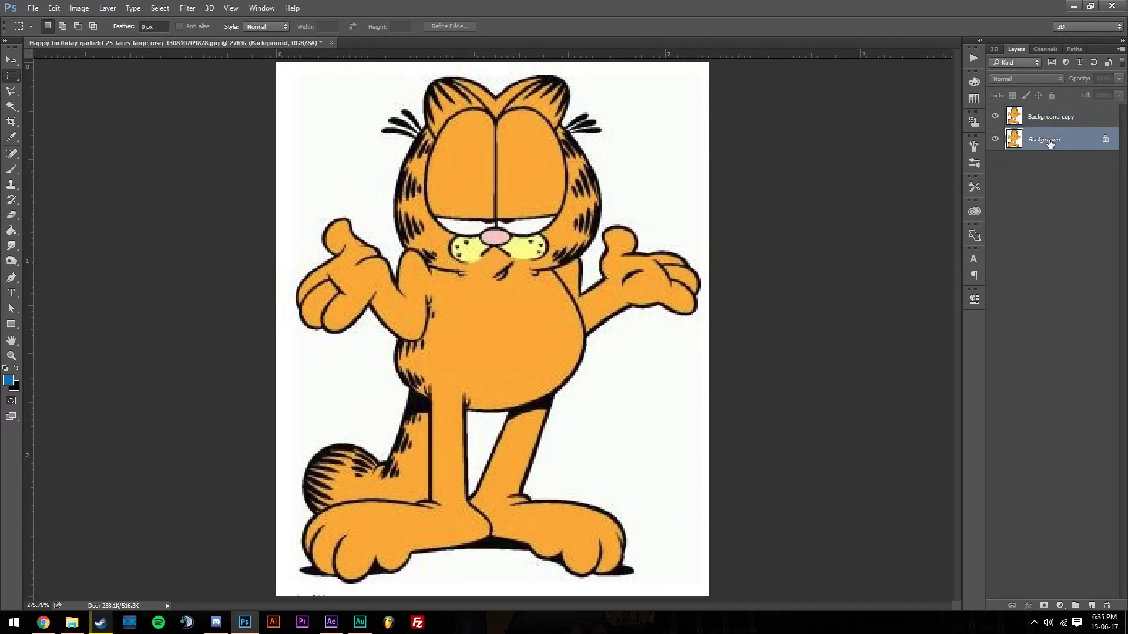
key(Delete)
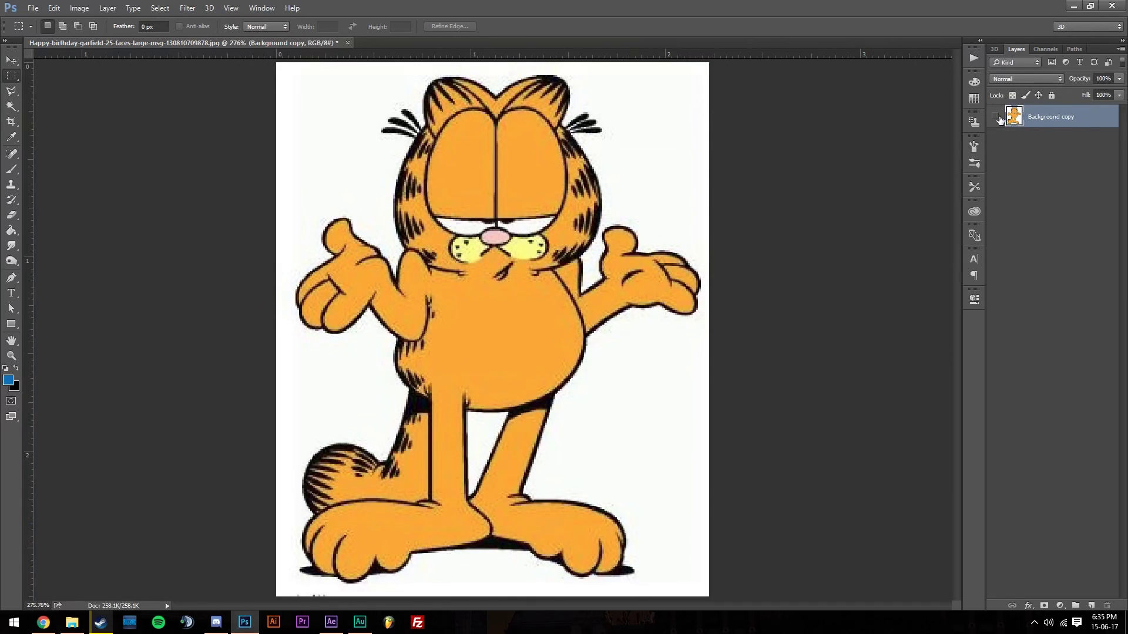
- Delete the white background and the gap between Garfield's legs using the Magic Wand
click(11, 106)
click(42, 120)
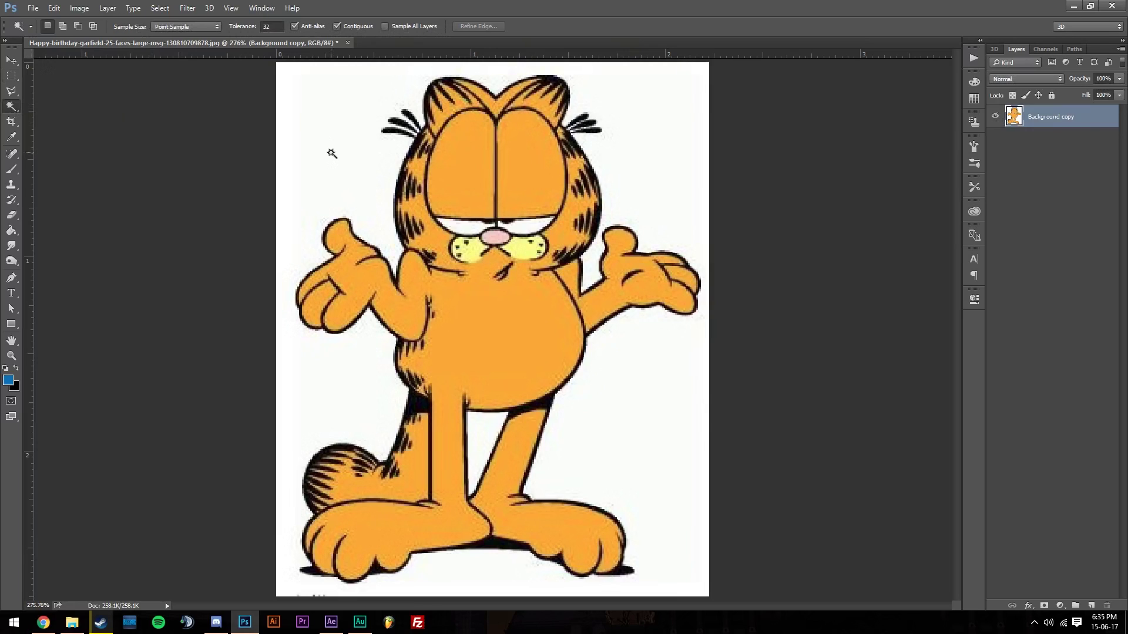
click(328, 154)
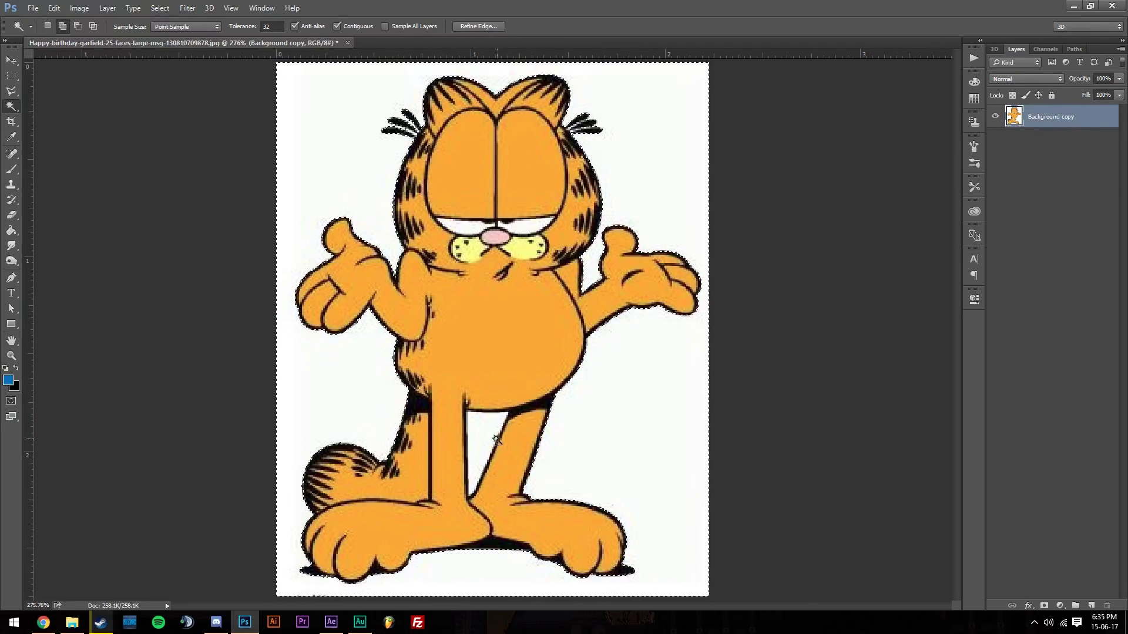
shift+click(478, 433)
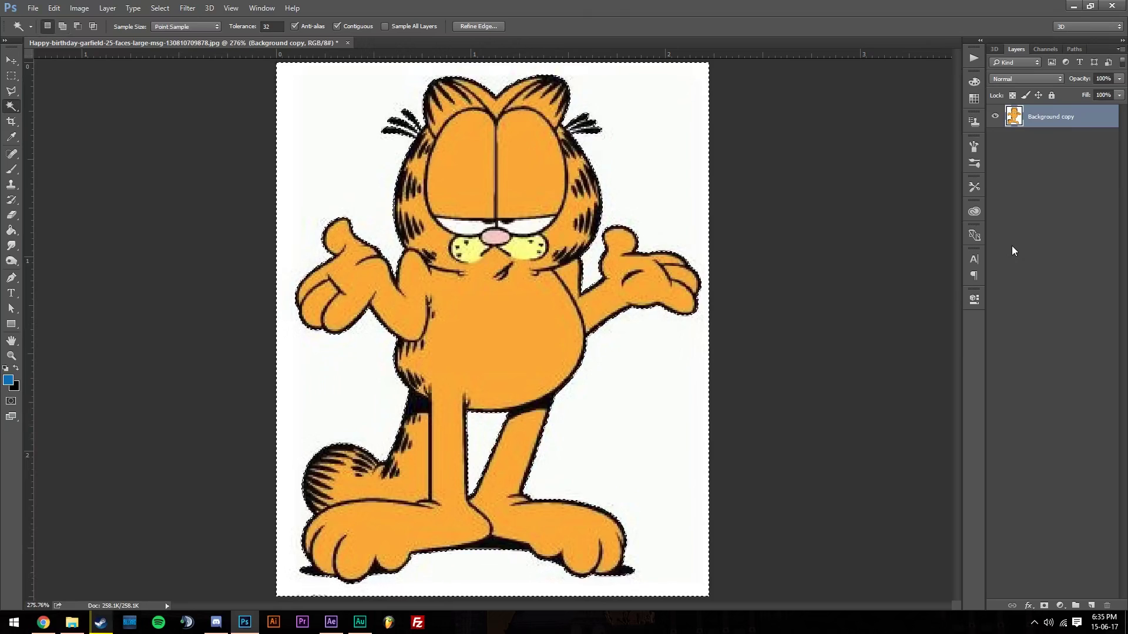
key(Delete)
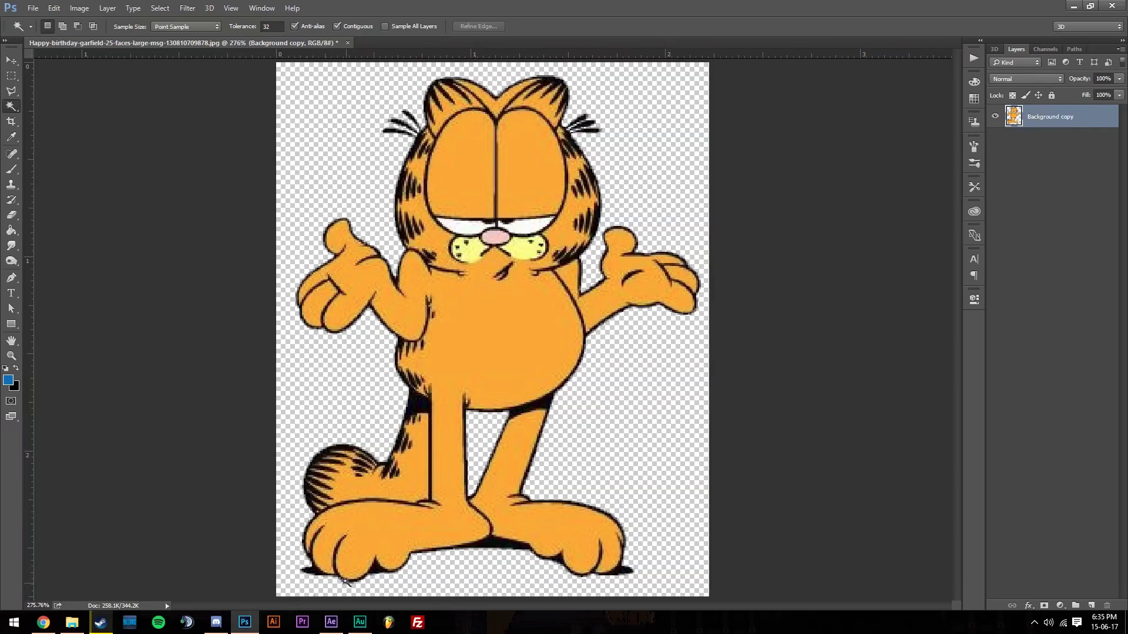
key(p)
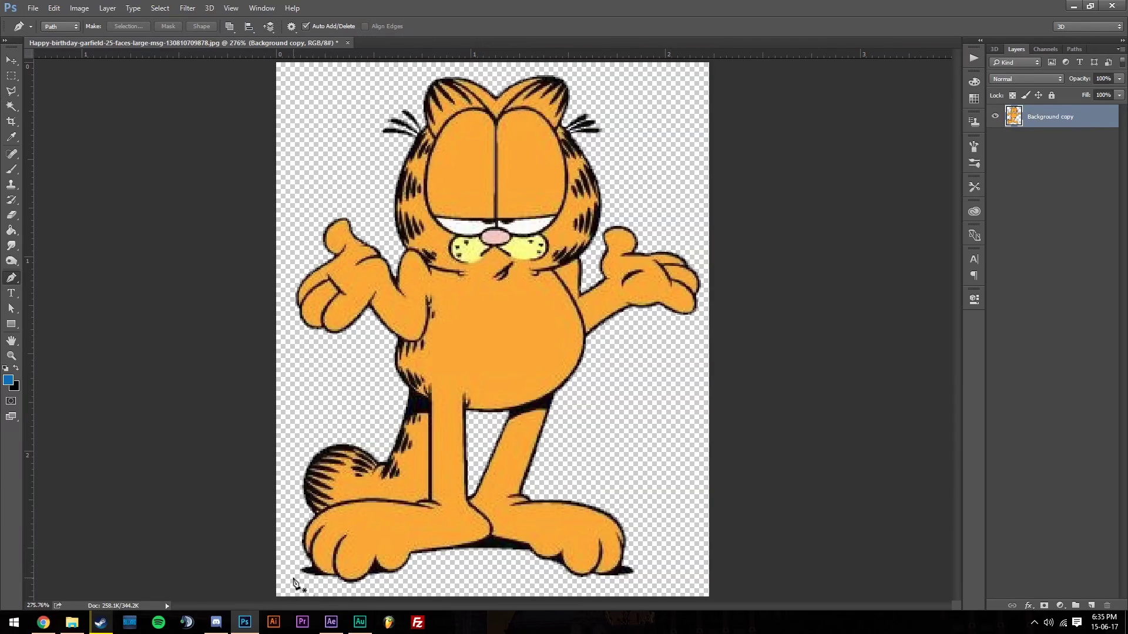
- Pick the Polygonal Lasso and zoom to 600% on Garfield's feet and tail
click(11, 91)
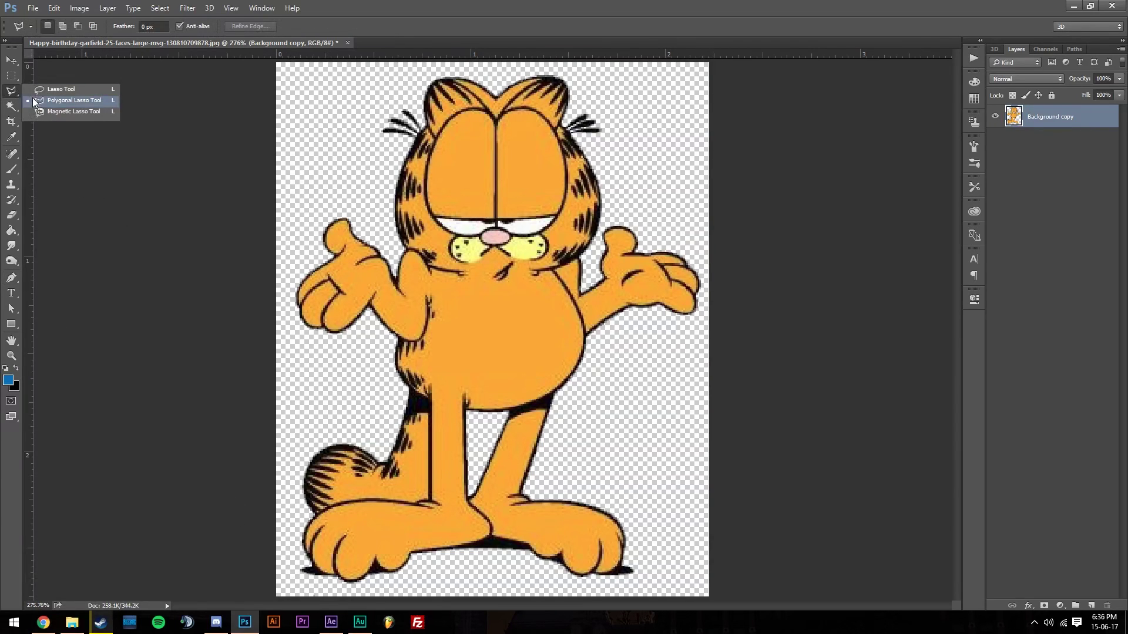
click(35, 99)
key(ctrl+plus)
key(ctrl+plus)
key(ctrl+plus)
key(ctrl+plus)
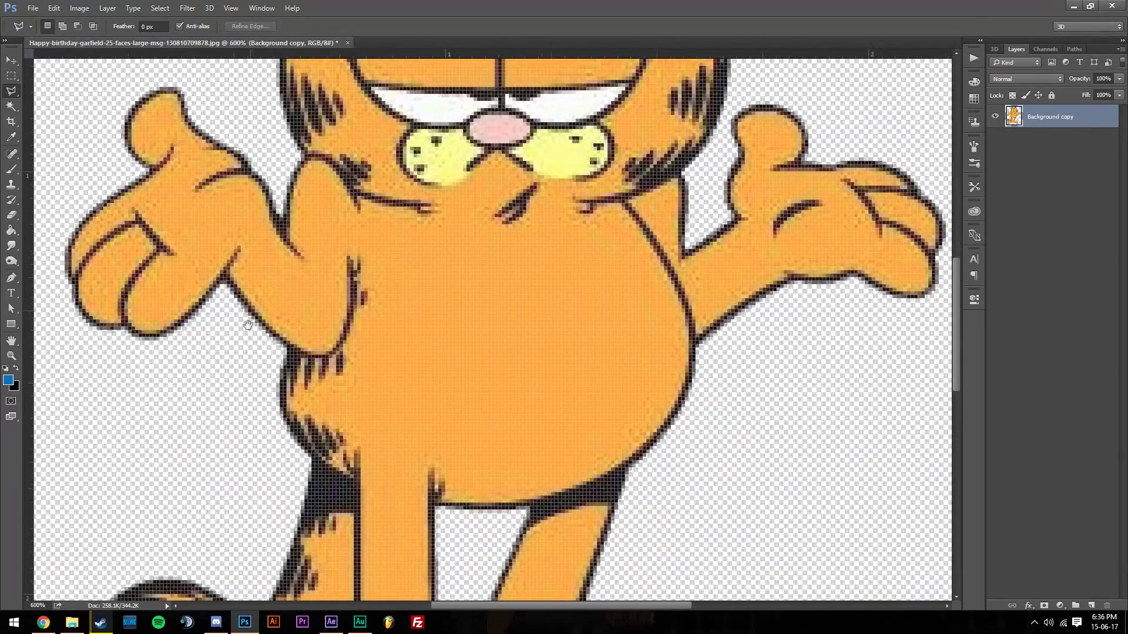
drag(249, 400, 442, 145)
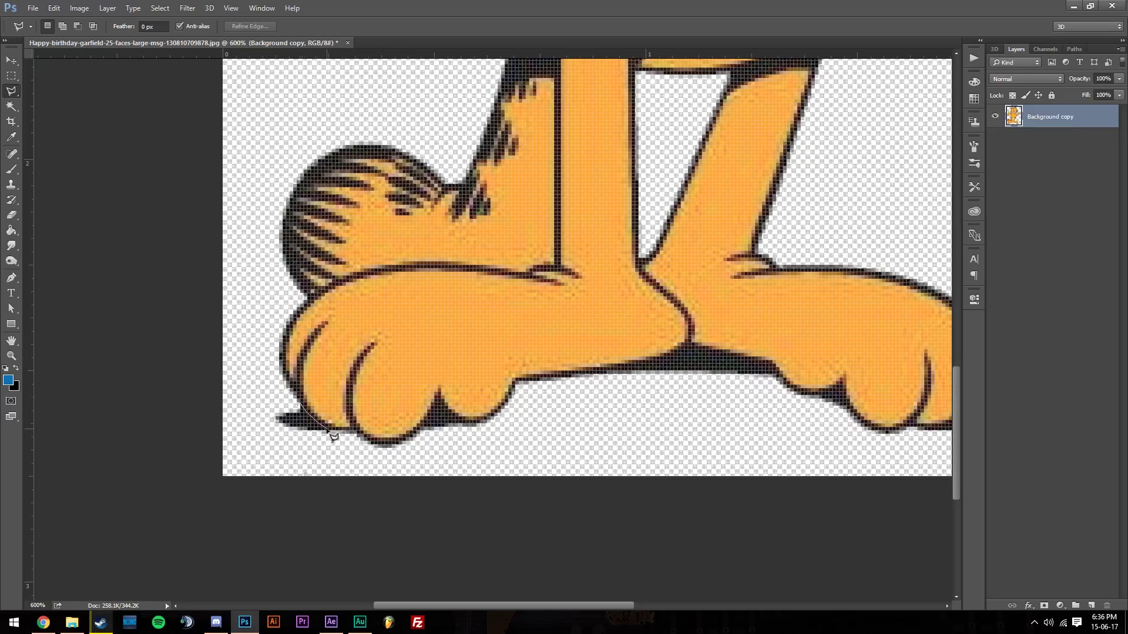
- Outline and erase the dark shadow under Garfield's left paw
click(345, 431)
click(342, 454)
click(270, 449)
click(246, 424)
click(255, 408)
click(276, 402)
click(299, 404)
click(345, 432)
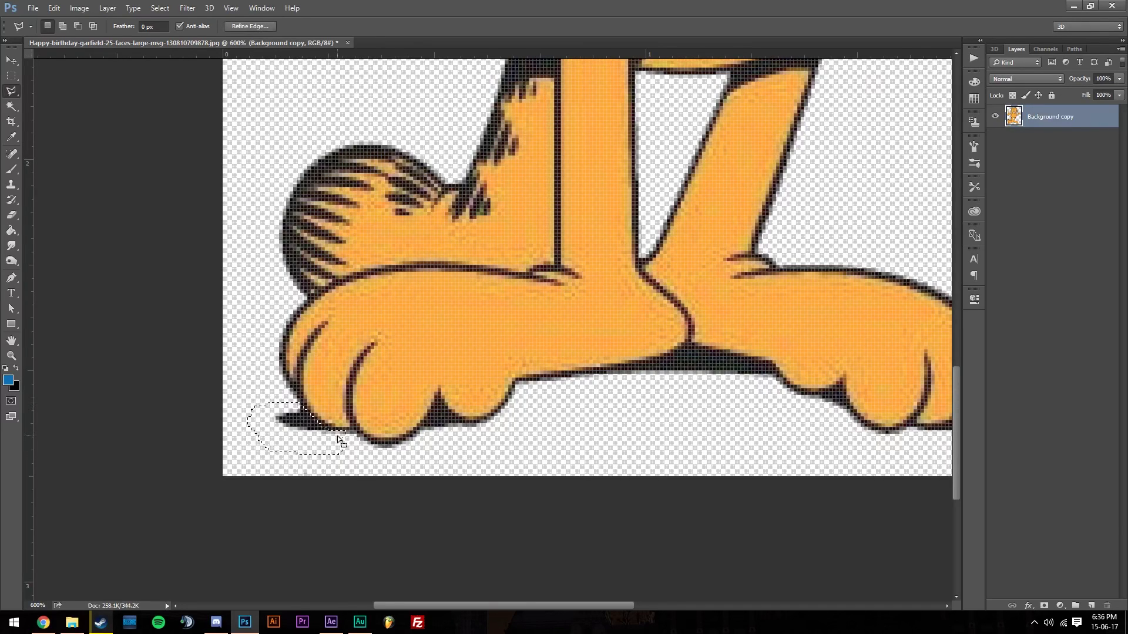
key(Delete)
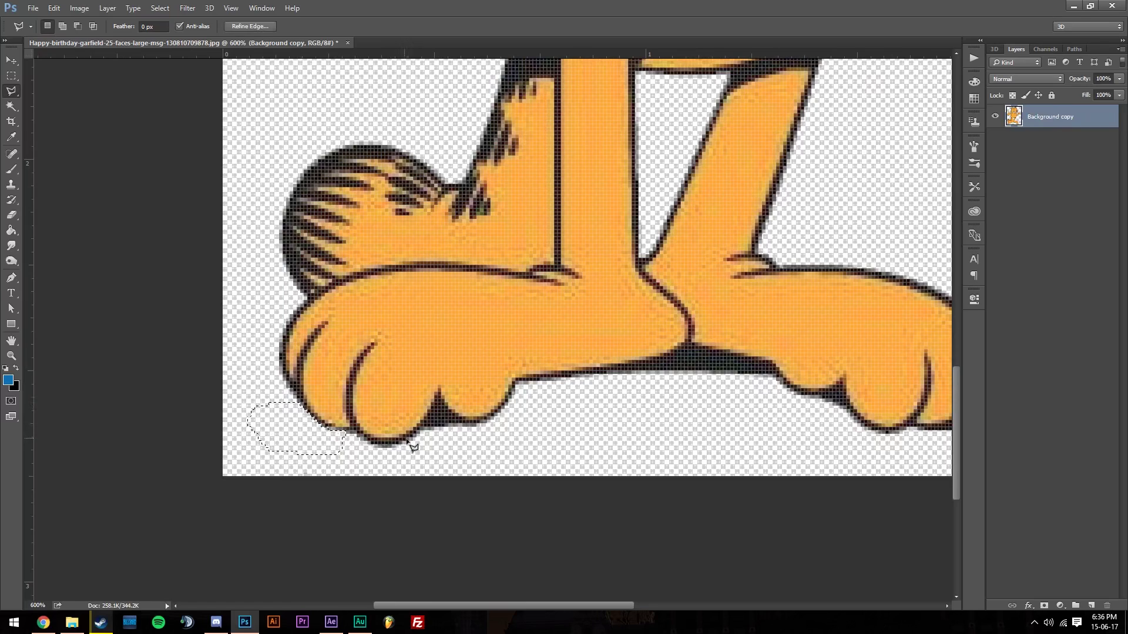
key(ctrl+d)
- Erase the shadows under the right and far paws, then fit the image on screen
click(521, 381)
click(664, 356)
click(693, 351)
double_click(734, 410)
key(Delete)
key(ctrl+d)
drag(735, 411, 557, 368)
click(858, 351)
key(ctrl+0)
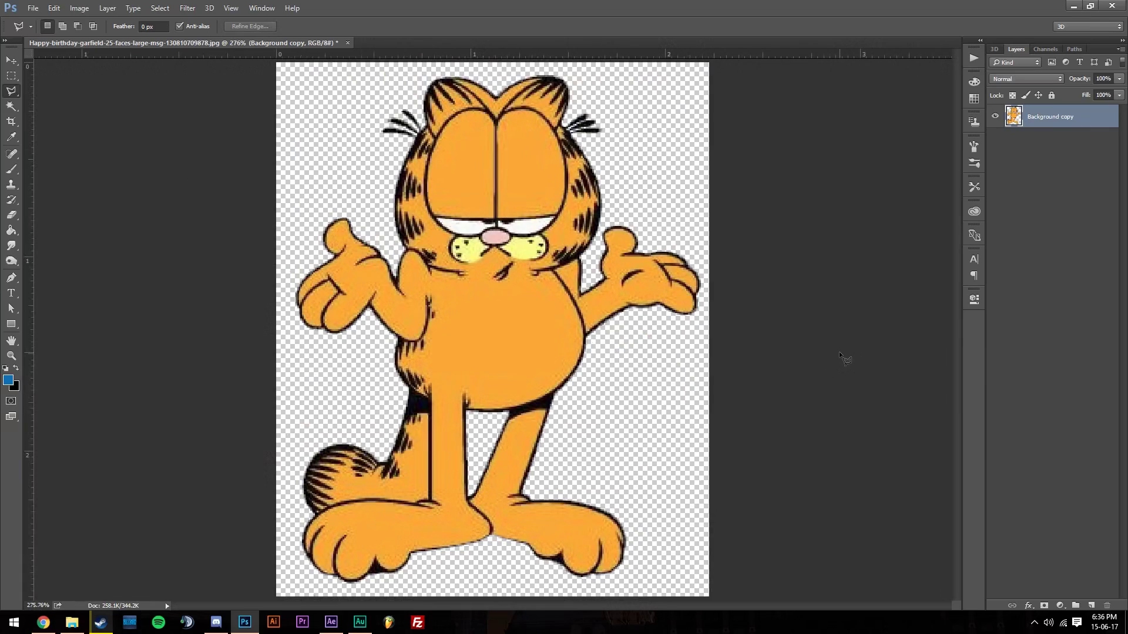
- Start Save As with PNG chosen as the file type
click(32, 8)
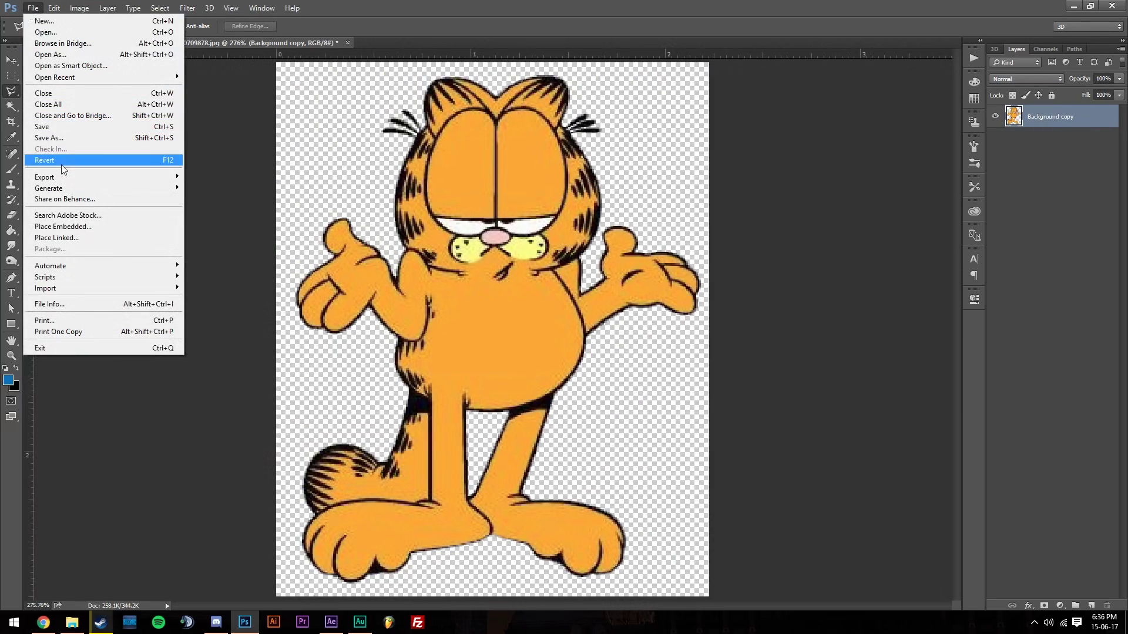
click(48, 137)
click(237, 272)
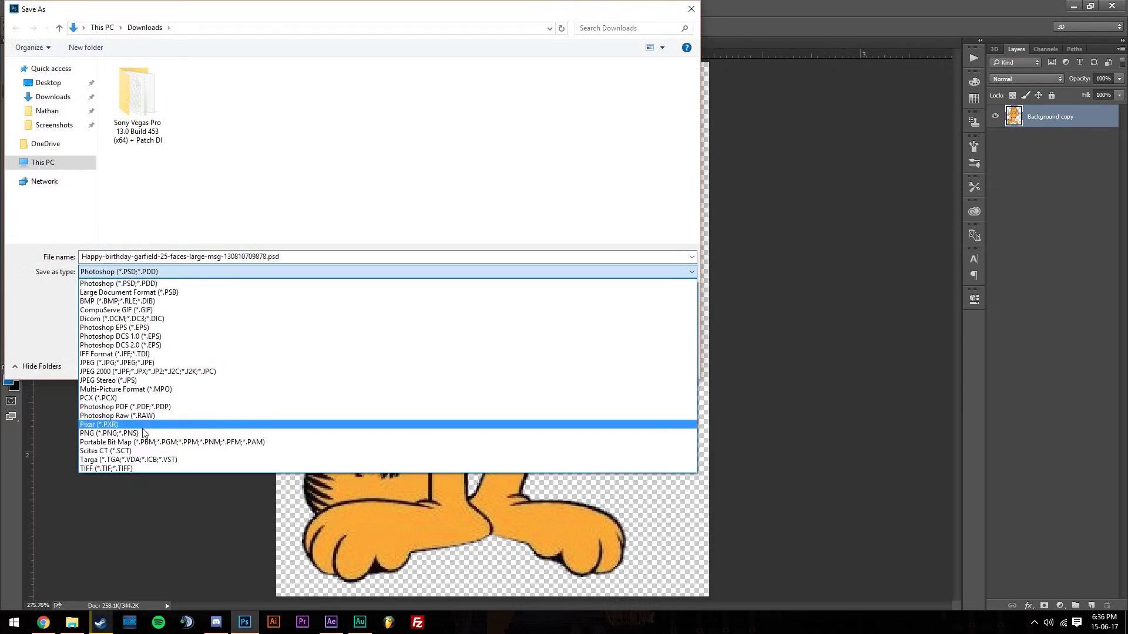
click(170, 433)
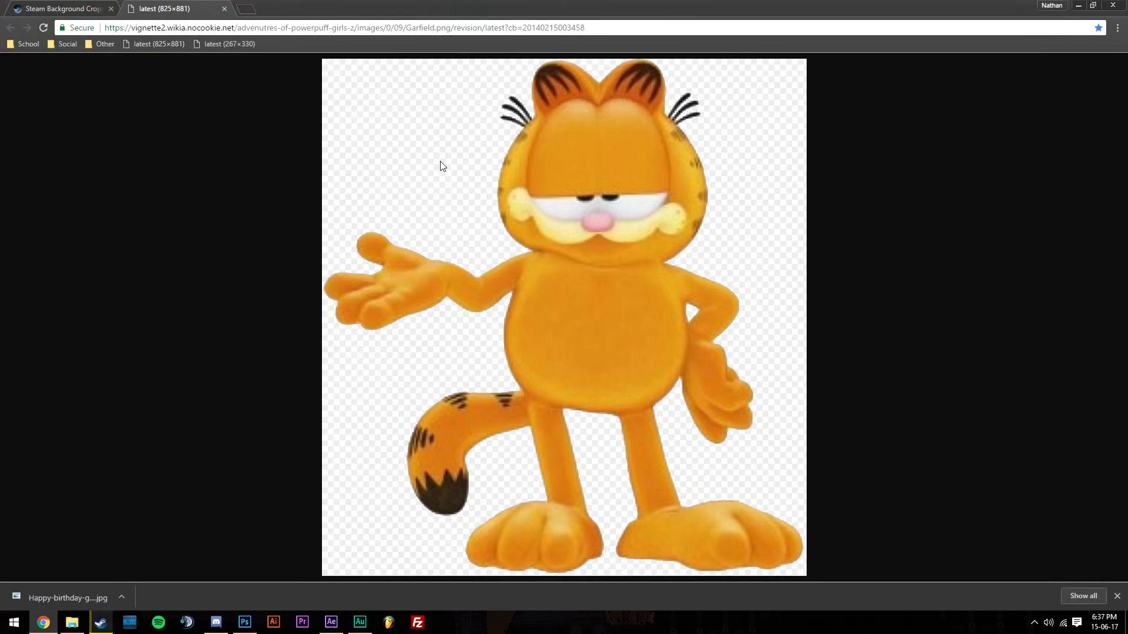
- Save the 3D Garfield image as Garfield (1).png and bring it into After Effects
right_click(552, 178)
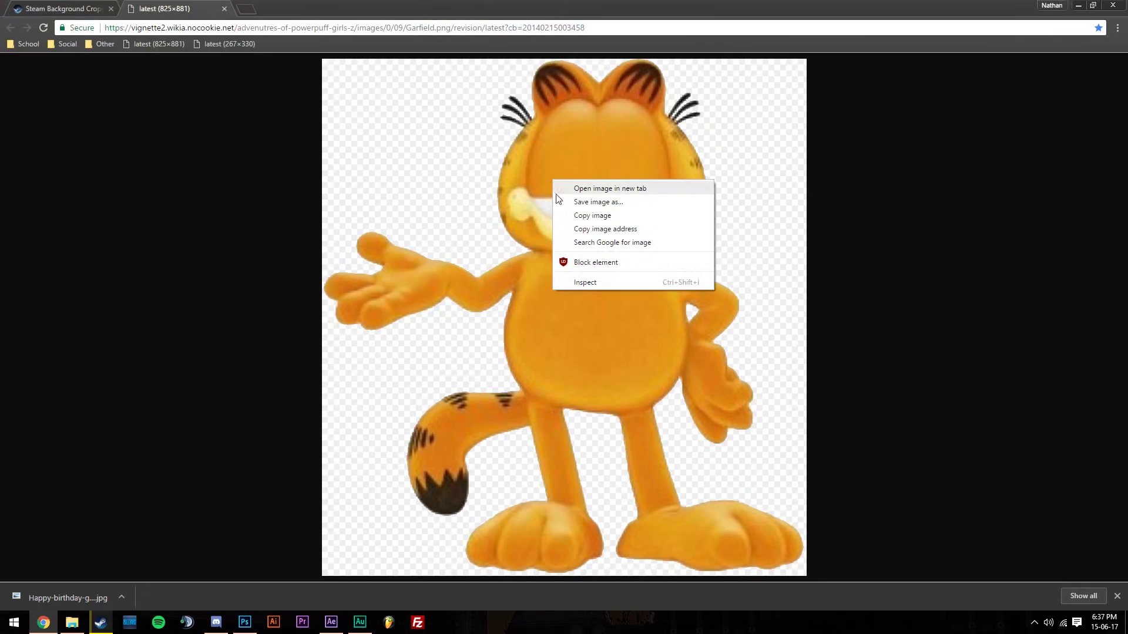
click(579, 203)
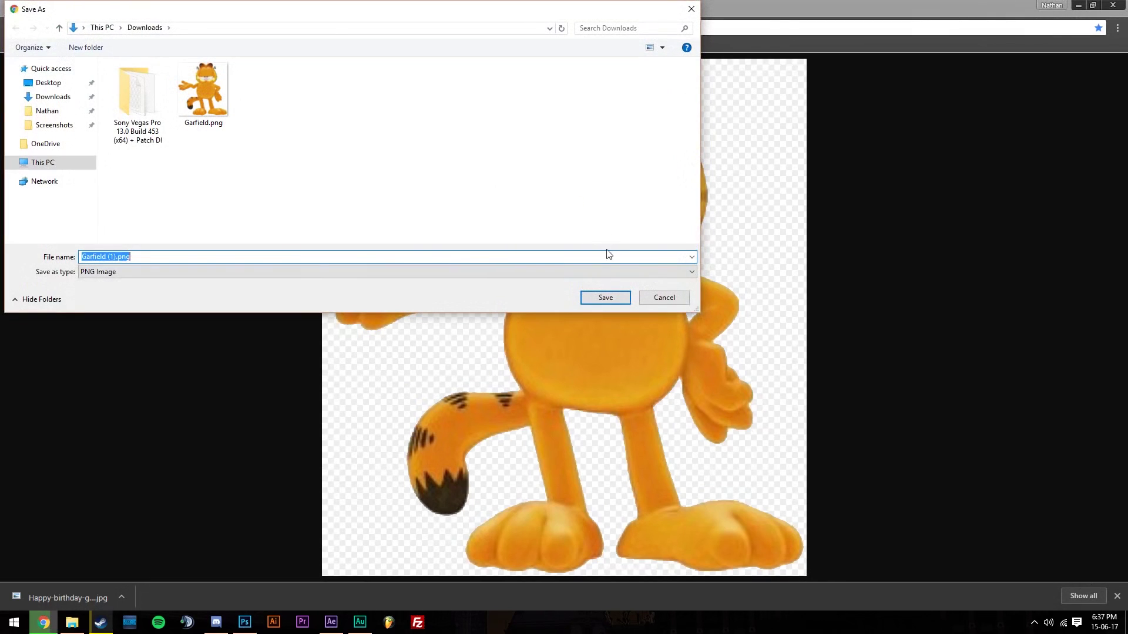
click(606, 296)
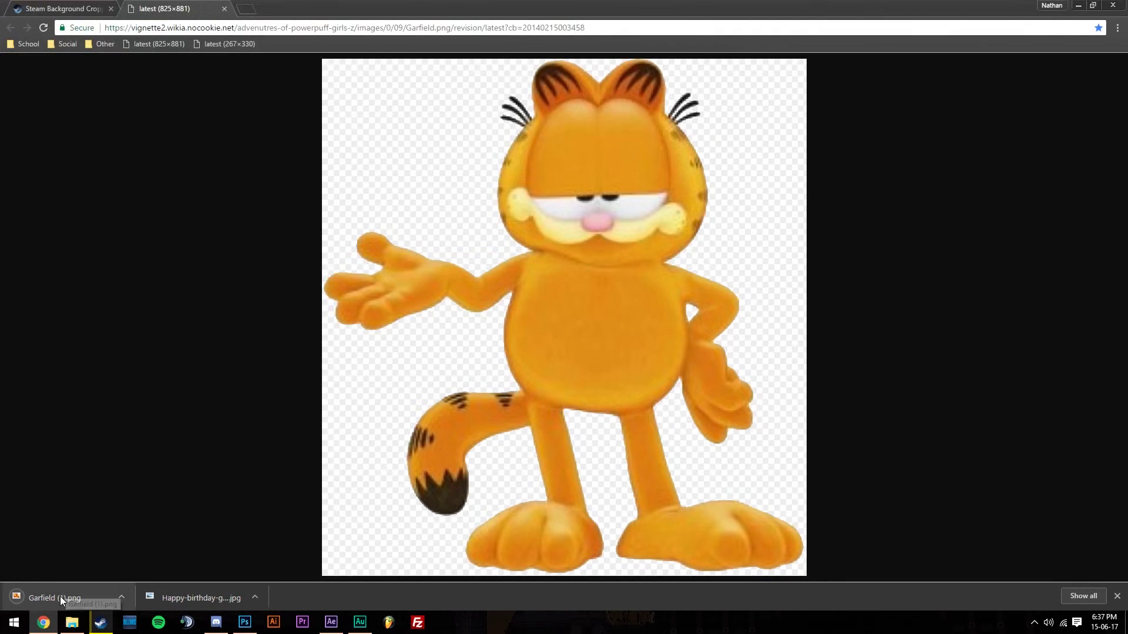
drag(60, 597, 68, 225)
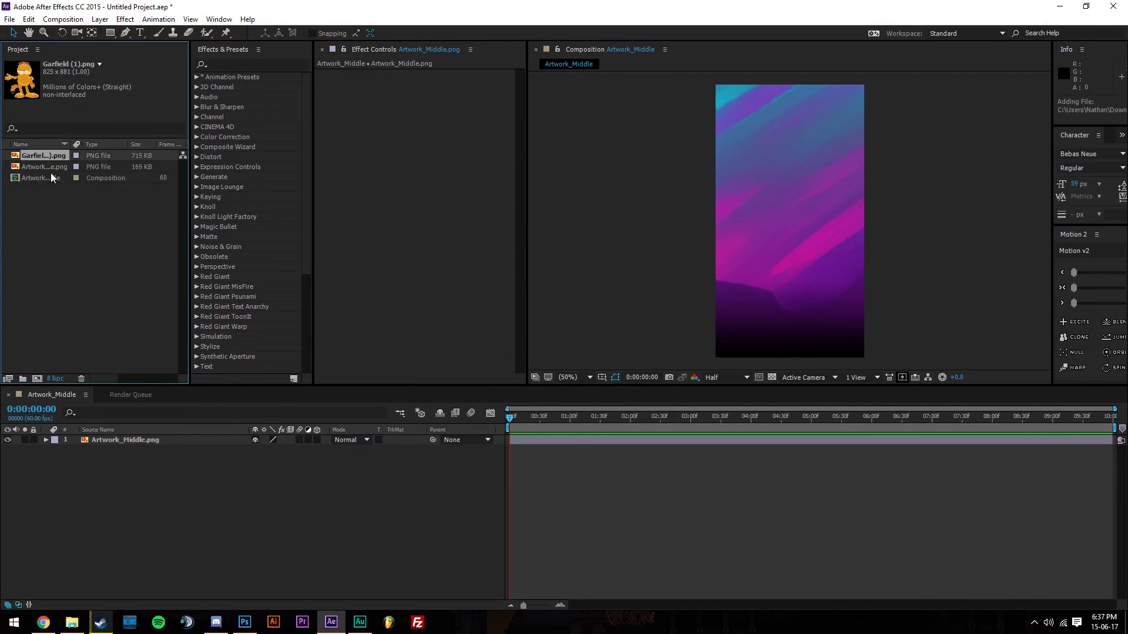
- Add Garfield (1).png to the Artwork_Middle timeline and position it in the composition
drag(50, 156, 122, 442)
drag(813, 249, 787, 252)
drag(833, 171, 880, 238)
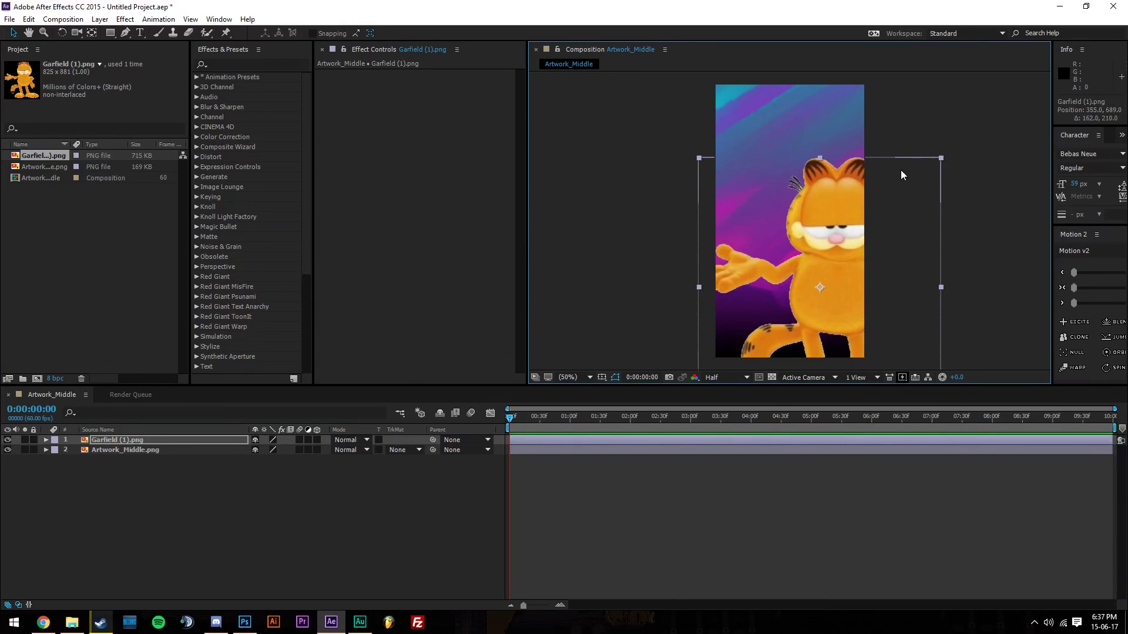
drag(902, 174, 862, 129)
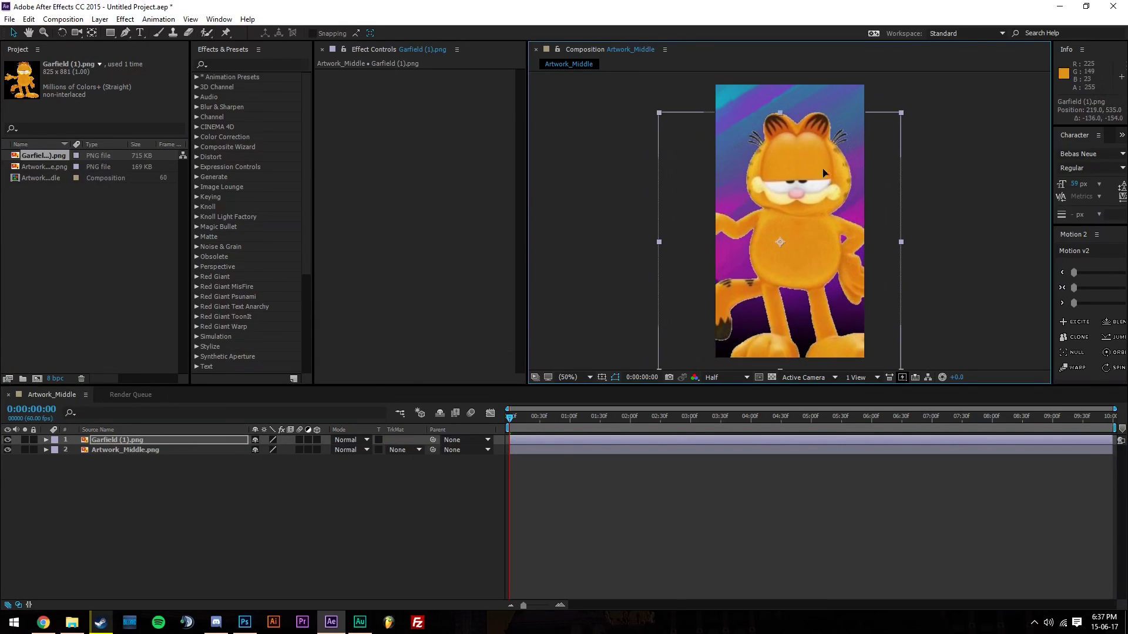
- Scale Garfield down so he stands at the bottom of the background artwork
click(903, 115)
drag(903, 116, 851, 172)
drag(828, 225, 831, 285)
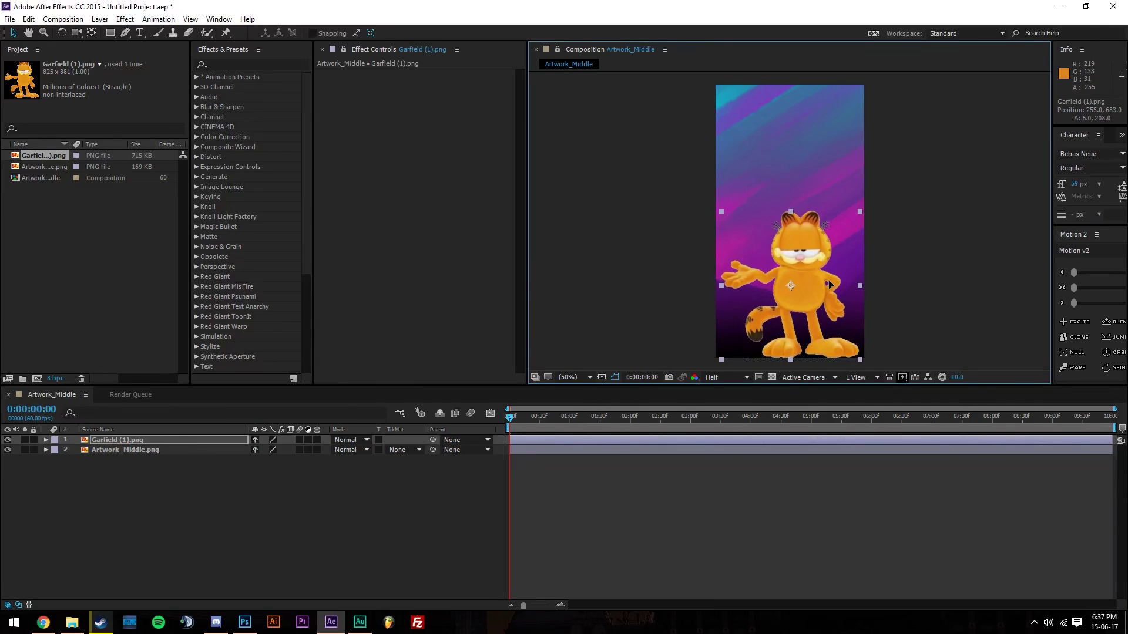
click(904, 286)
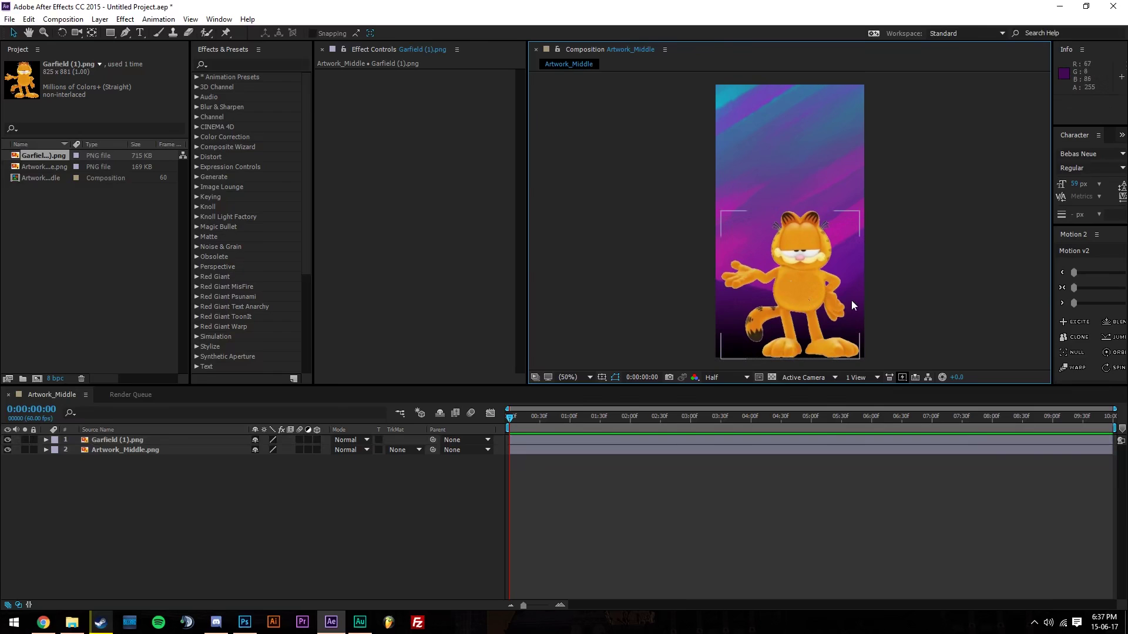
scroll(851, 301, up, 2)
scroll(883, 310, down, 1)
key(h)
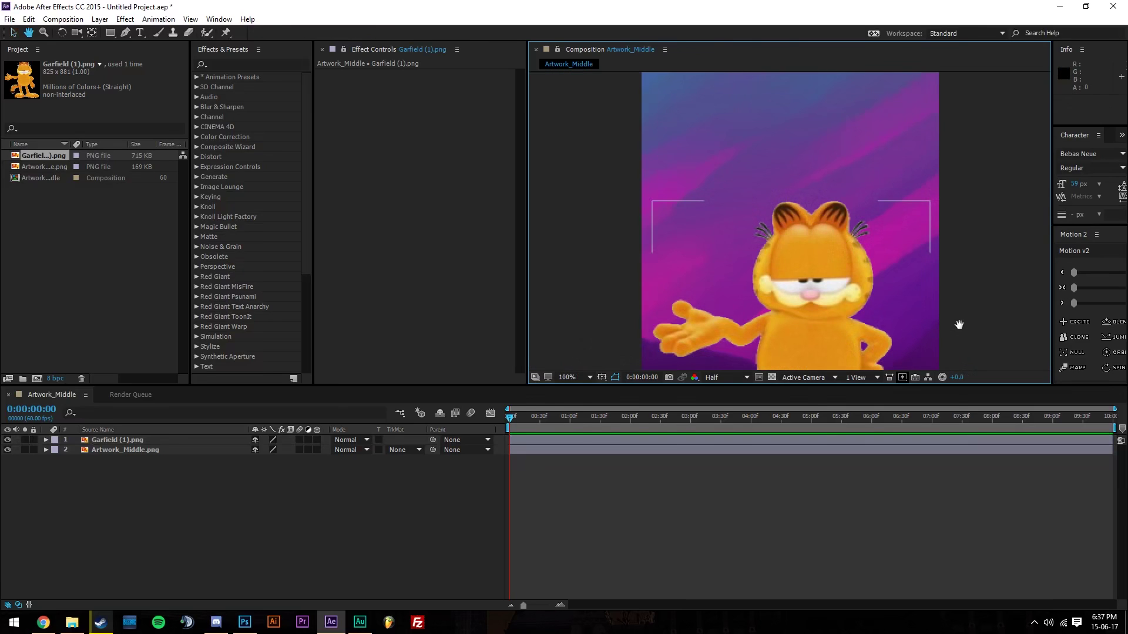
drag(959, 324, 958, 201)
key(v)
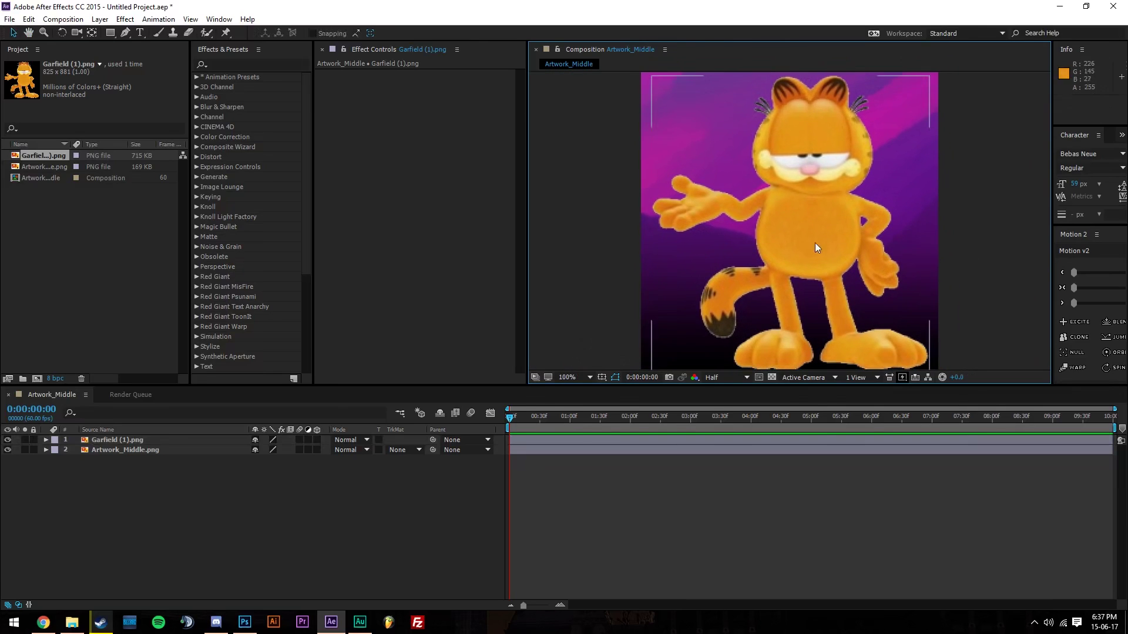
- With the Puppet Pin tool, pin Garfield's neck and raised hand
click(227, 34)
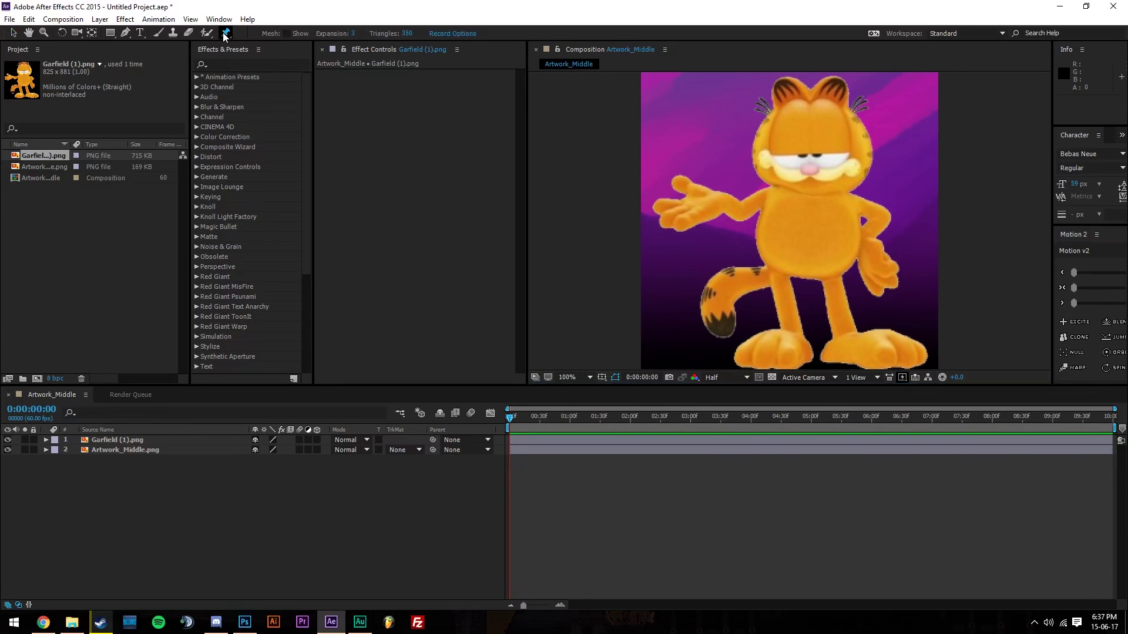
click(226, 34)
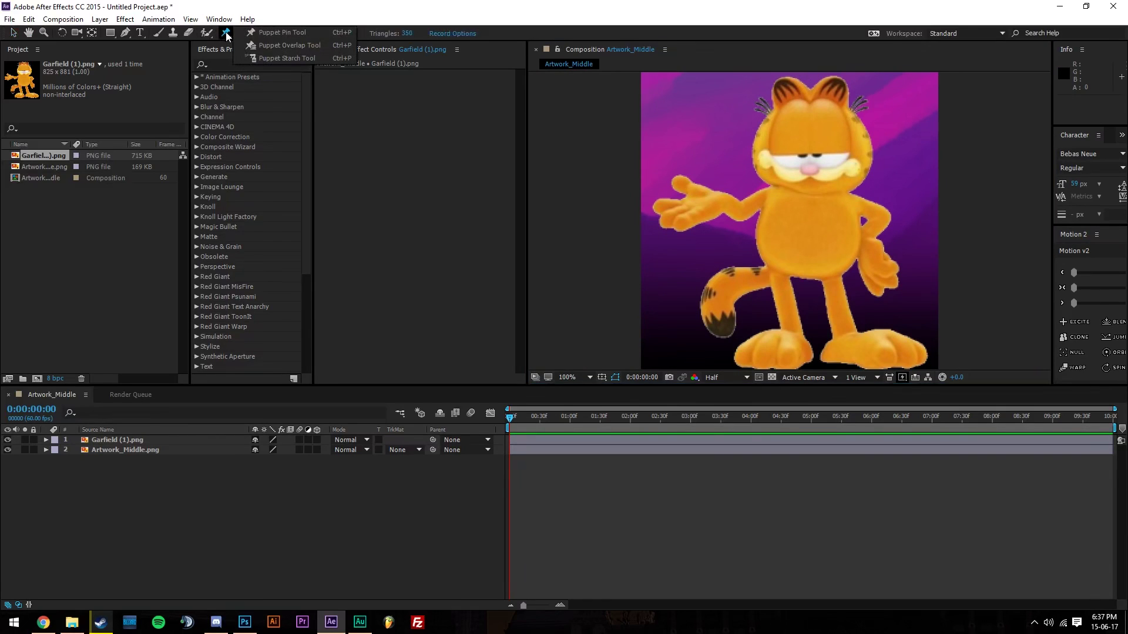
click(276, 34)
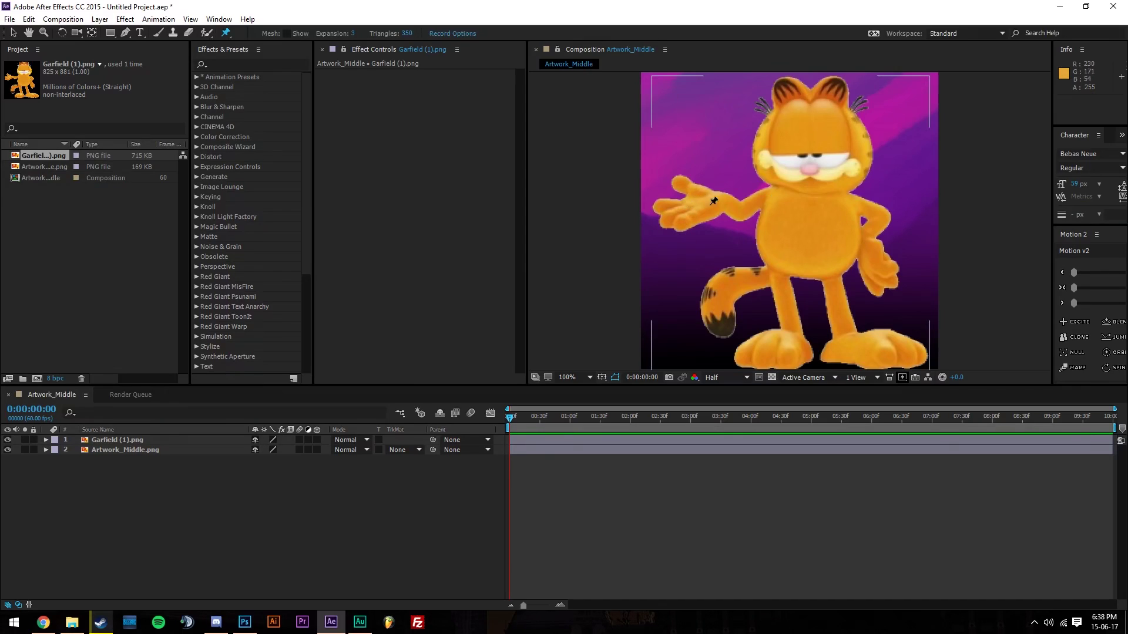
click(766, 197)
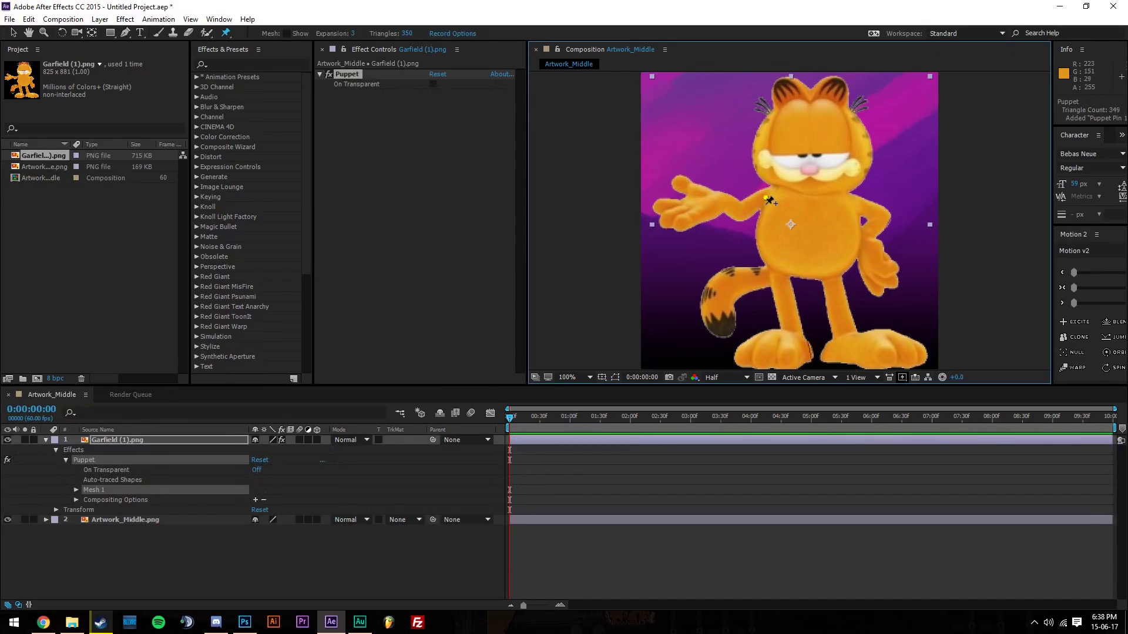
click(664, 219)
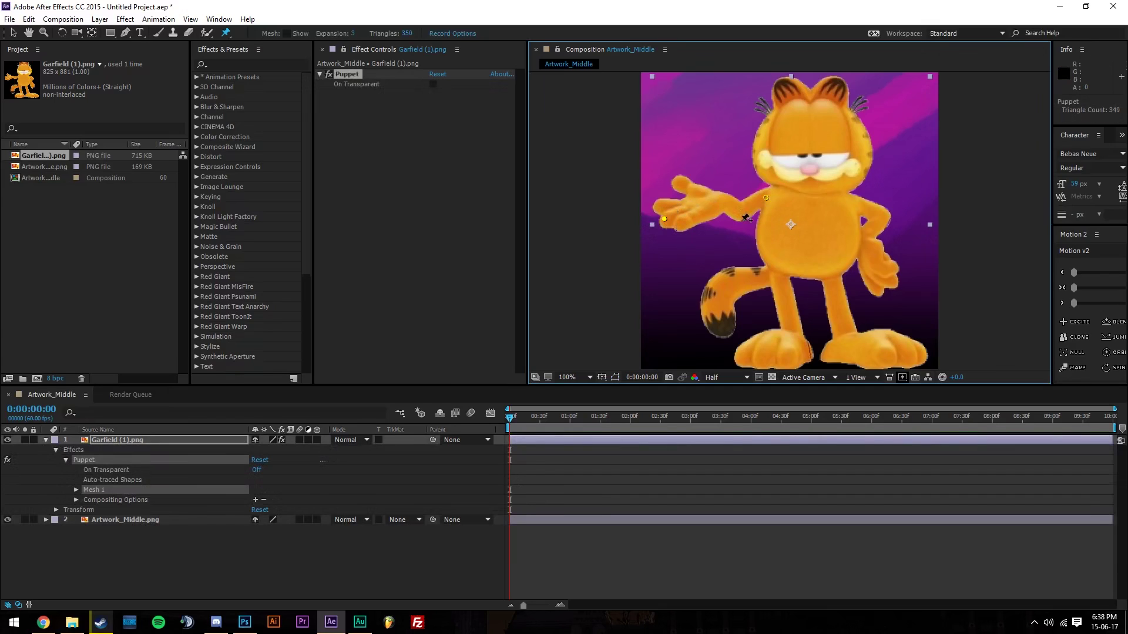
click(765, 205)
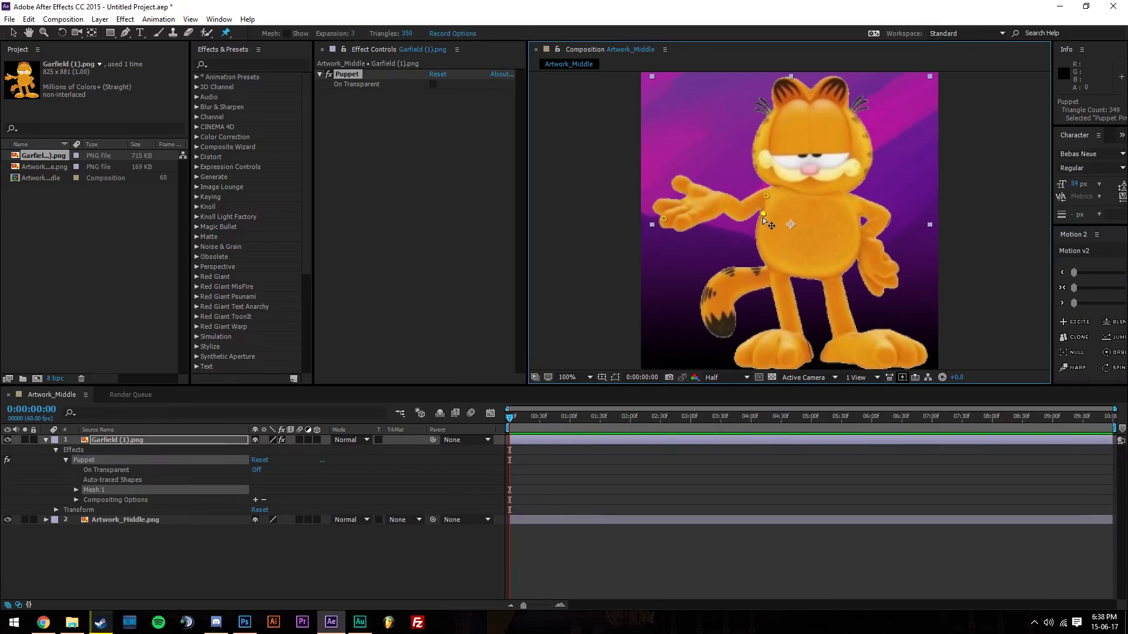
click(761, 216)
- Add puppet pins across Garfield's torso, legs and right foot
click(780, 191)
click(821, 204)
click(796, 235)
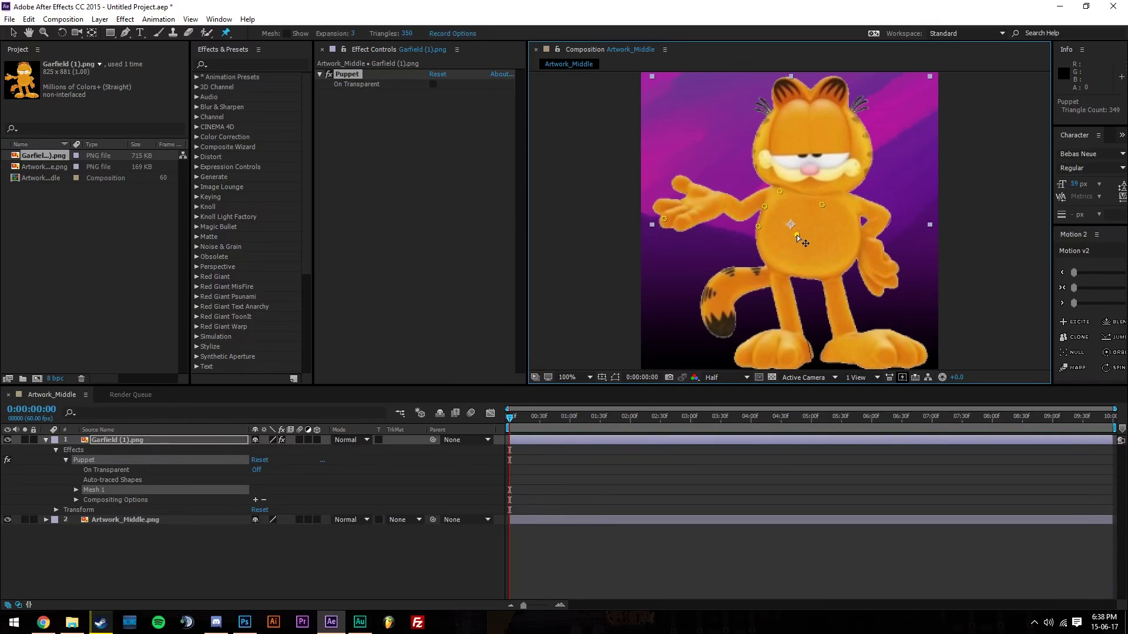
click(844, 241)
click(776, 355)
click(862, 351)
click(844, 325)
click(838, 288)
click(897, 343)
key(ctrl+grave)
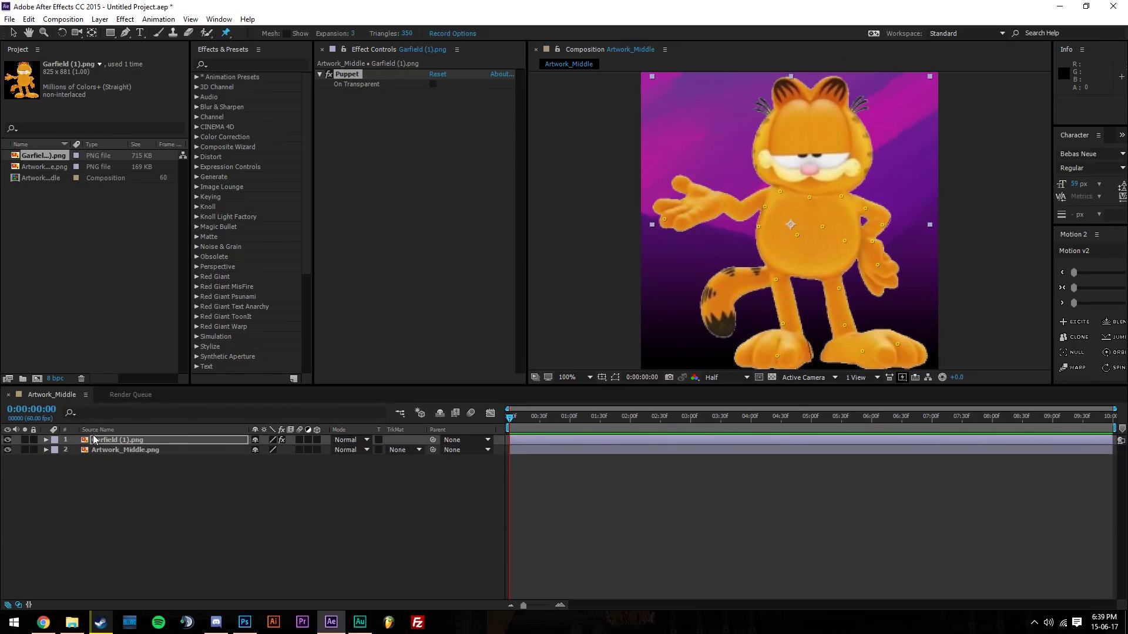
- Reveal the Garfield layer's keyframed pins and select Puppet Pin 2 on his hand
click(118, 444)
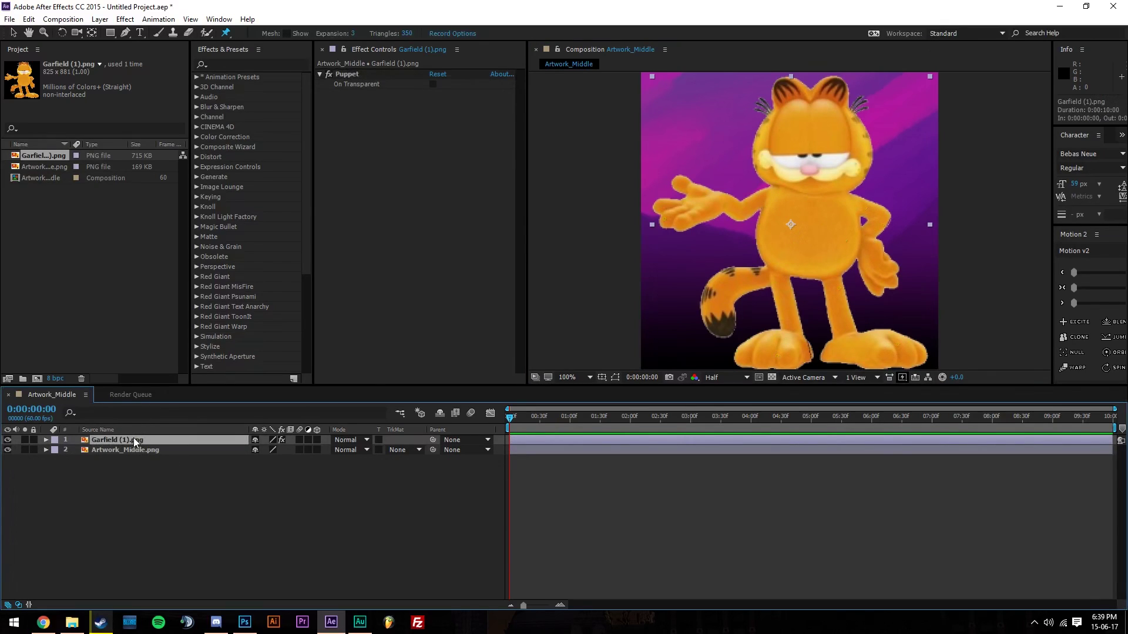
key(u)
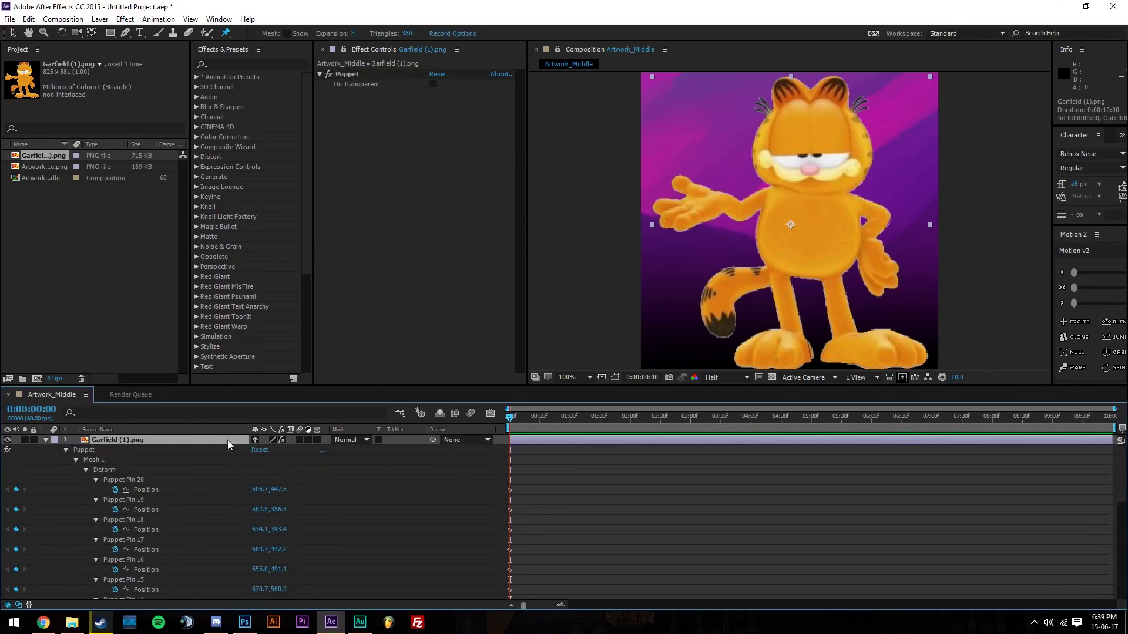
click(705, 204)
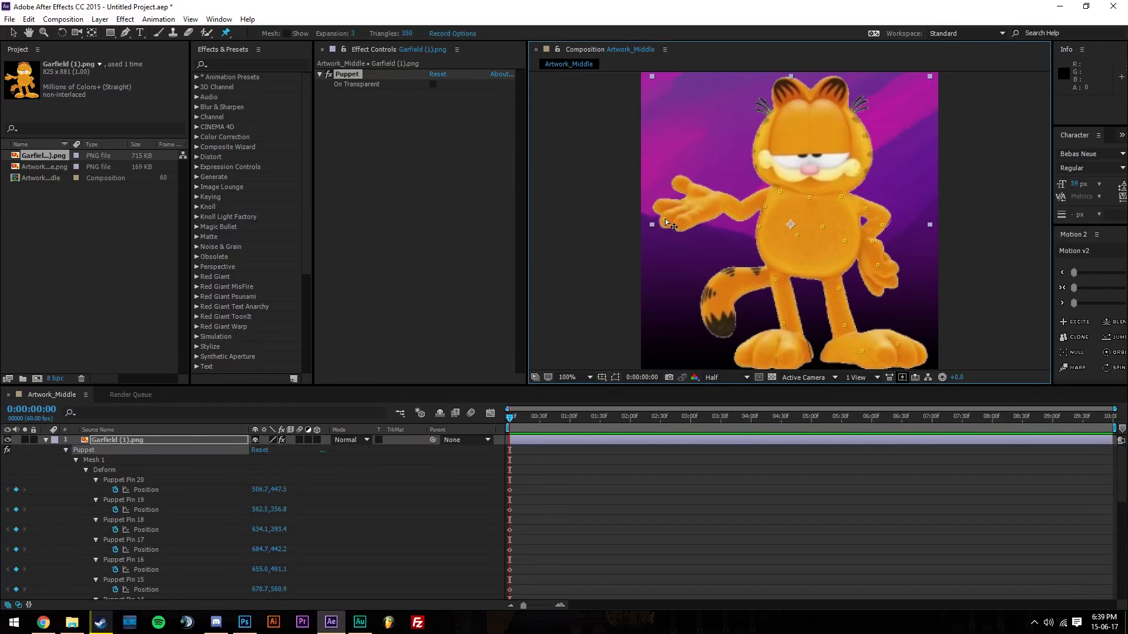
click(666, 220)
scroll(213, 515, down, 3)
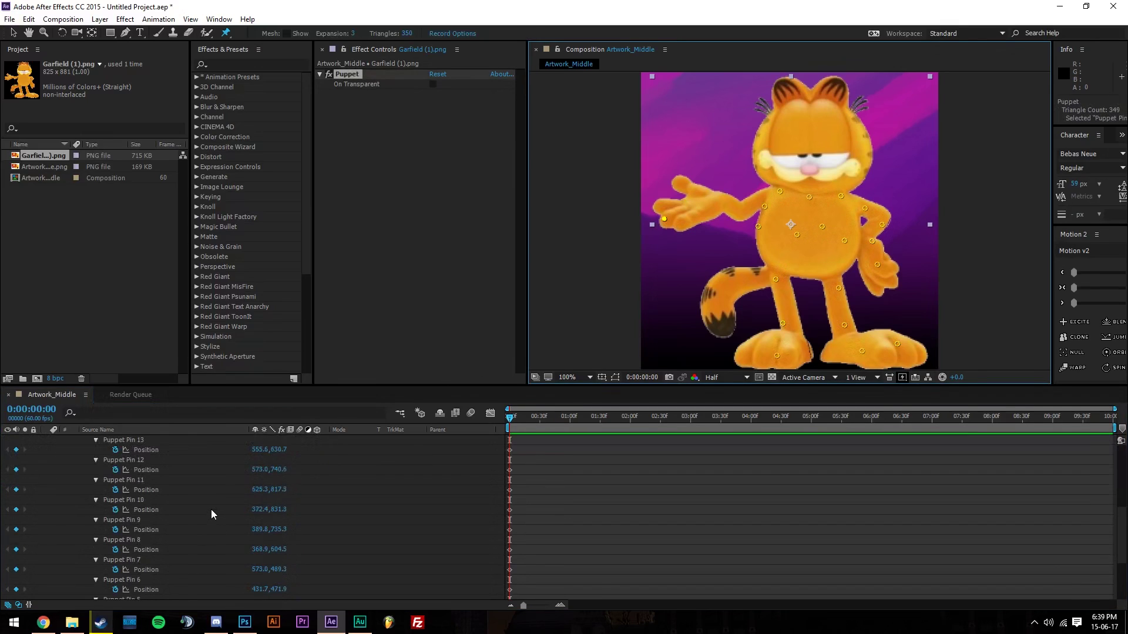
scroll(212, 515, down, 3)
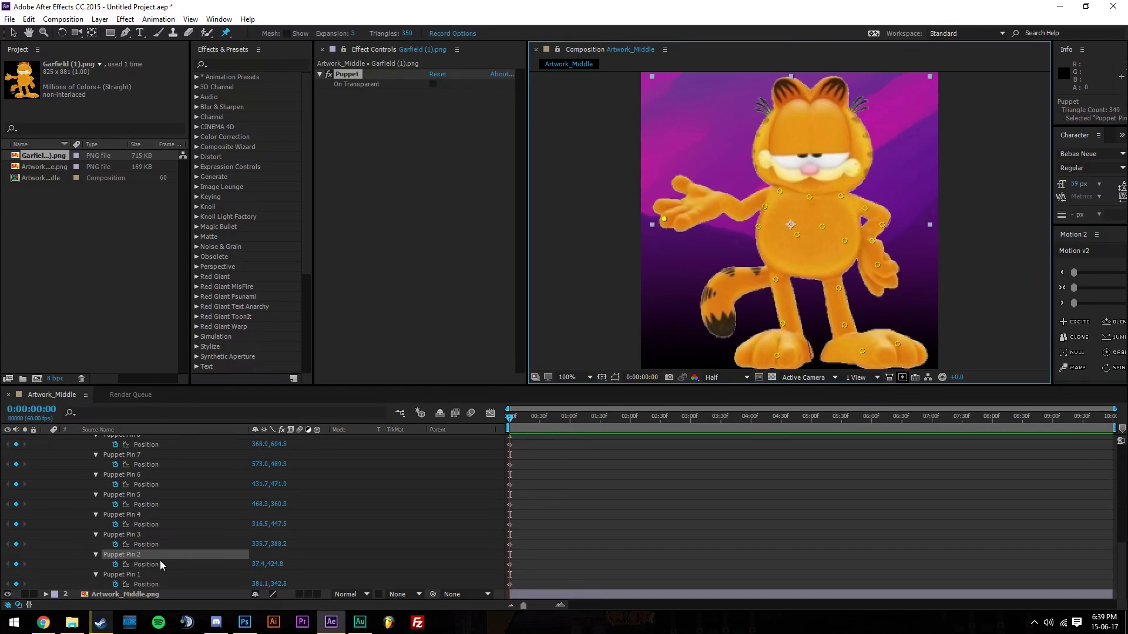
- At 0:00:01:01, drag the hand pin upward to lift Garfield's arm
click(553, 427)
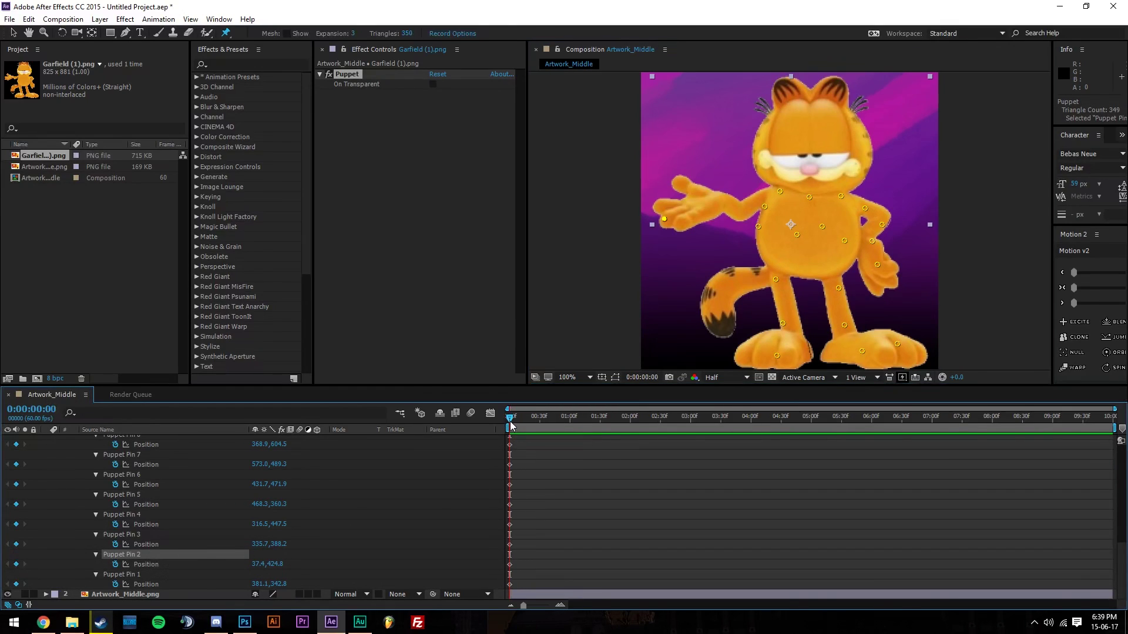
click(515, 425)
click(553, 512)
click(514, 565)
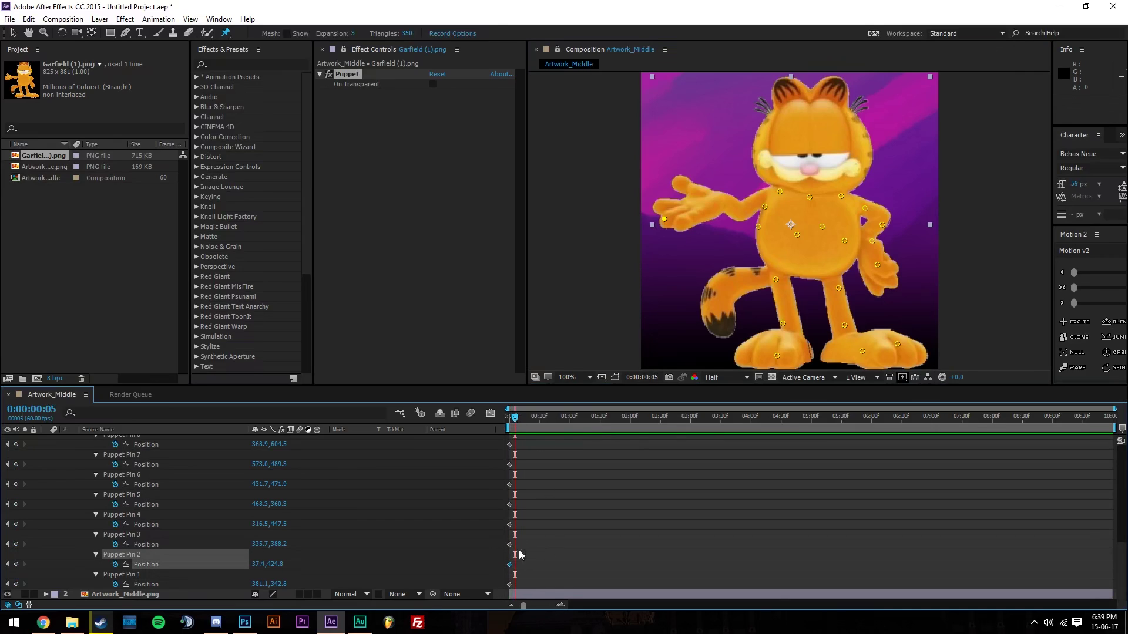
drag(518, 427, 573, 423)
drag(665, 221, 659, 171)
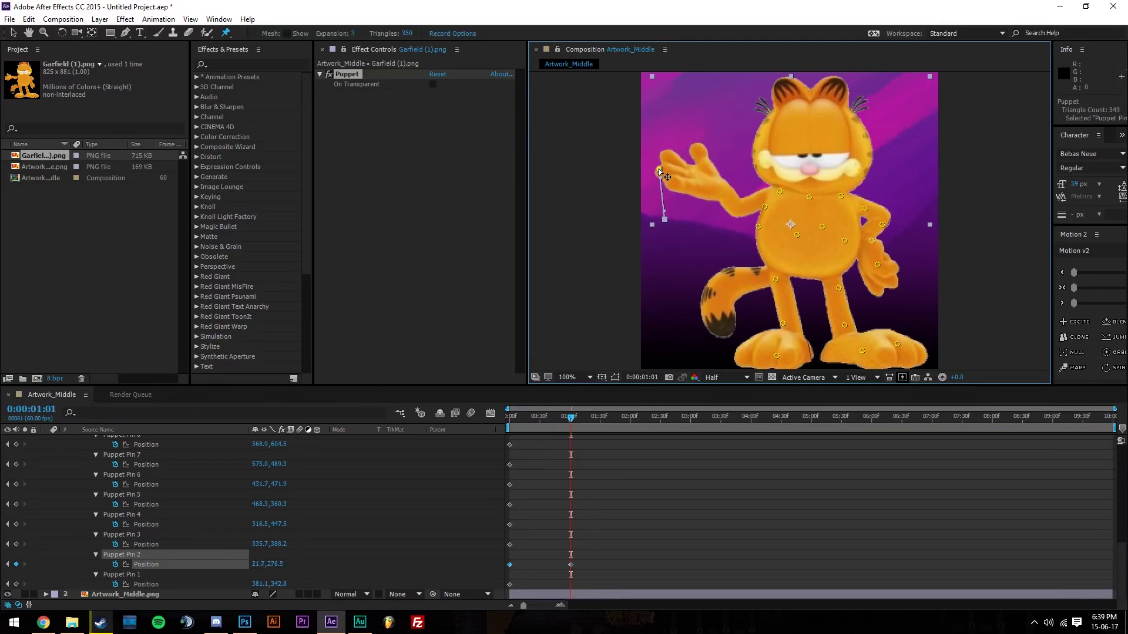
drag(571, 419, 633, 423)
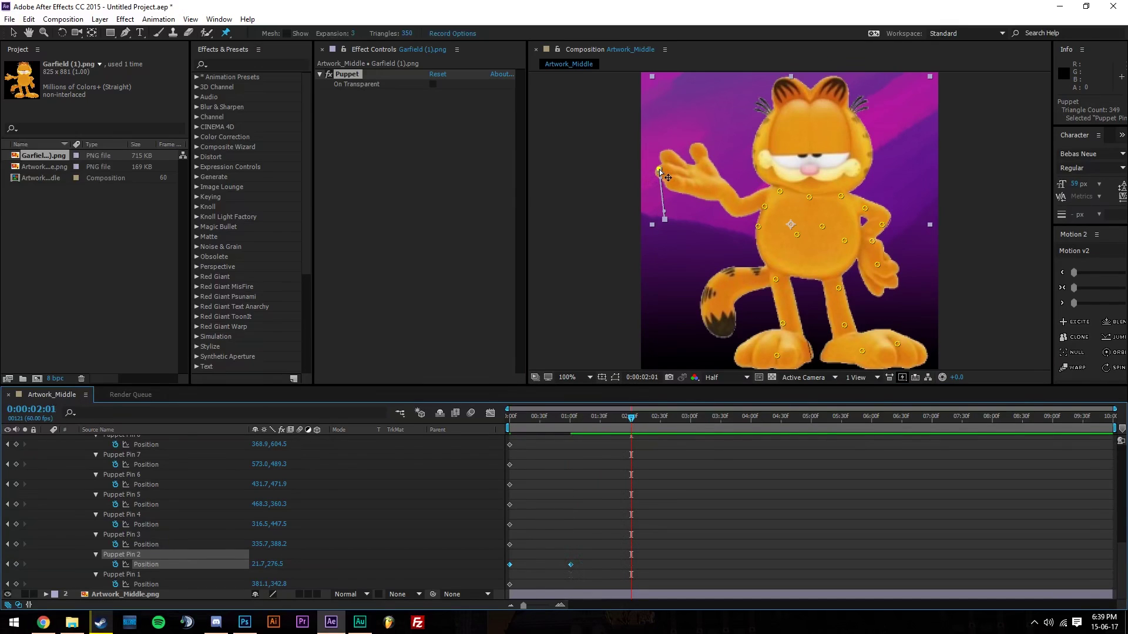
- Paste Pin 2's starting hand position as a new keyframe at 0:00:02:01
click(554, 559)
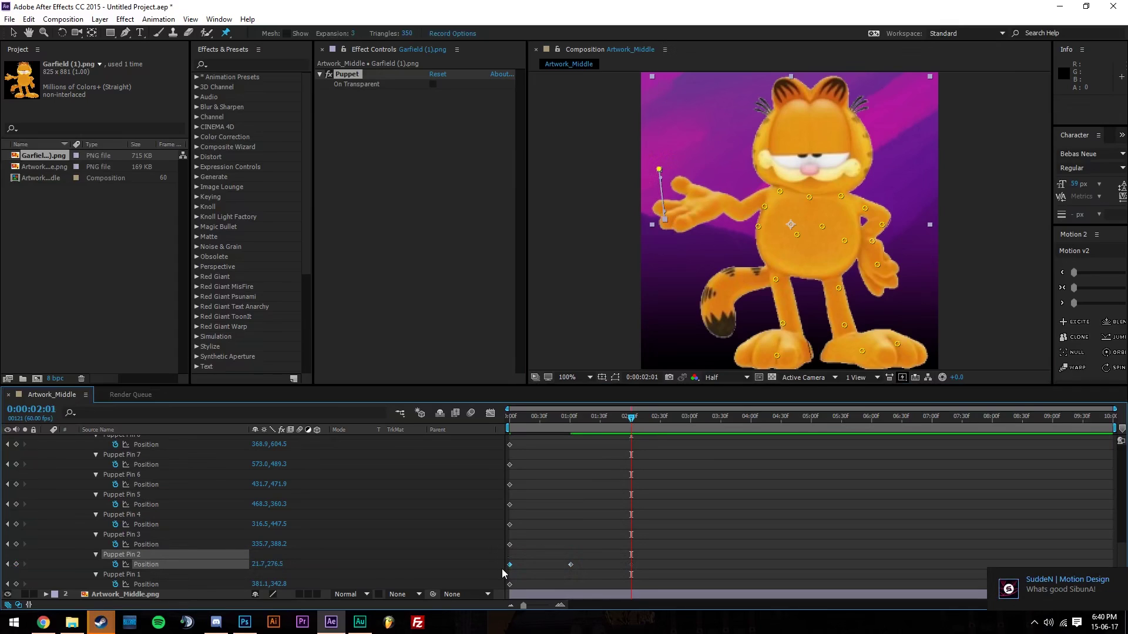
click(525, 571)
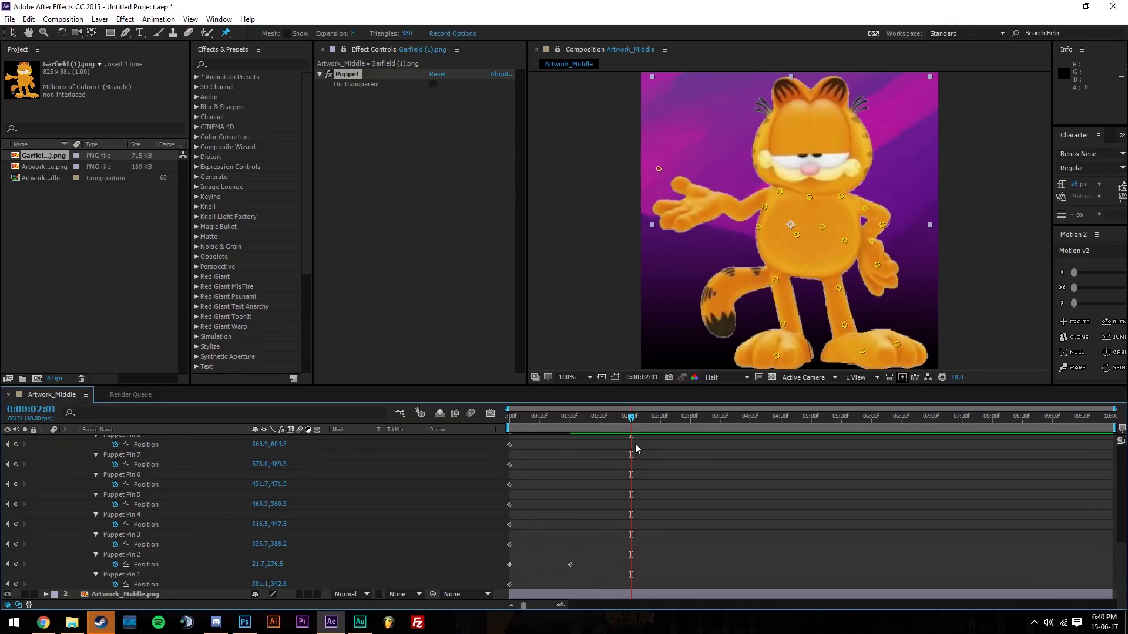
click(632, 419)
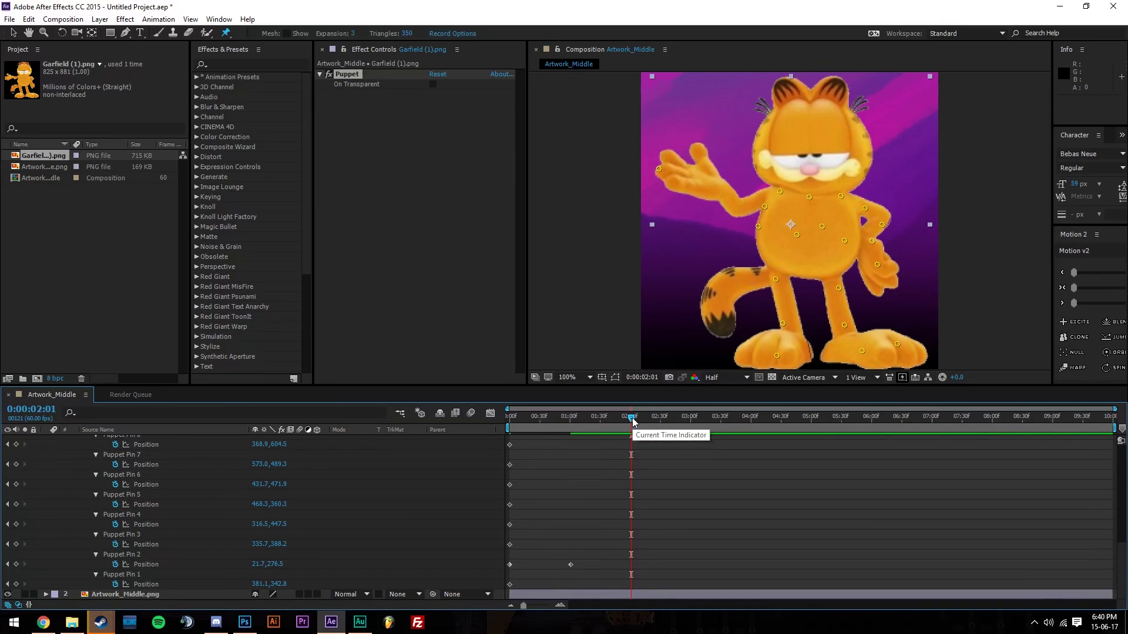
click(135, 554)
key(ctrl+v)
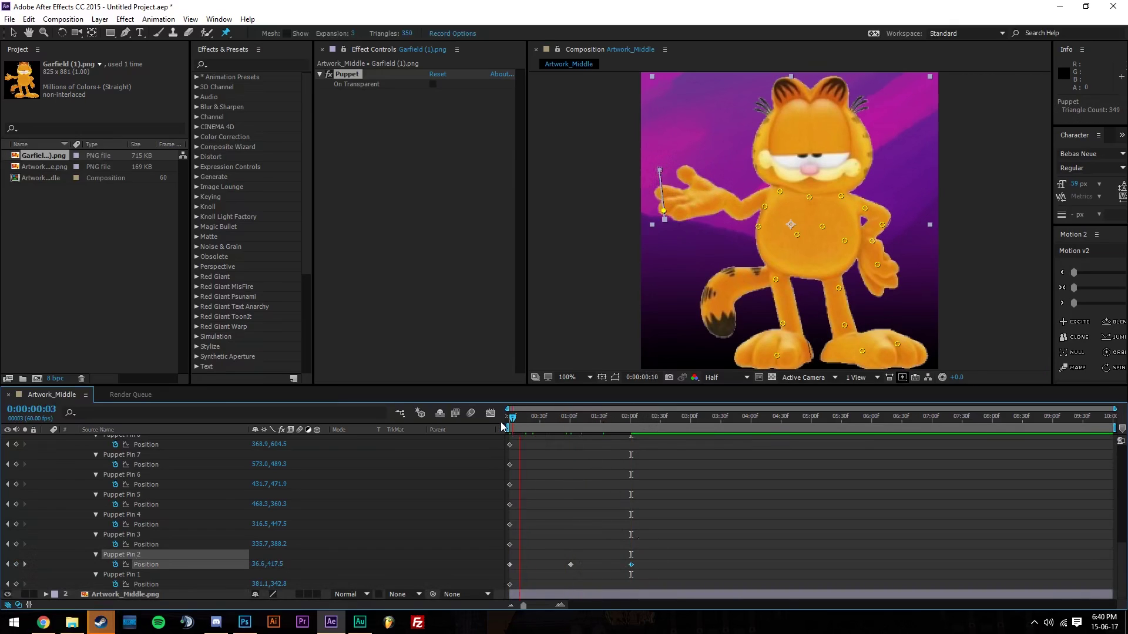
- Preview the arm wave and check the arm pose around the one-second mark
key(space)
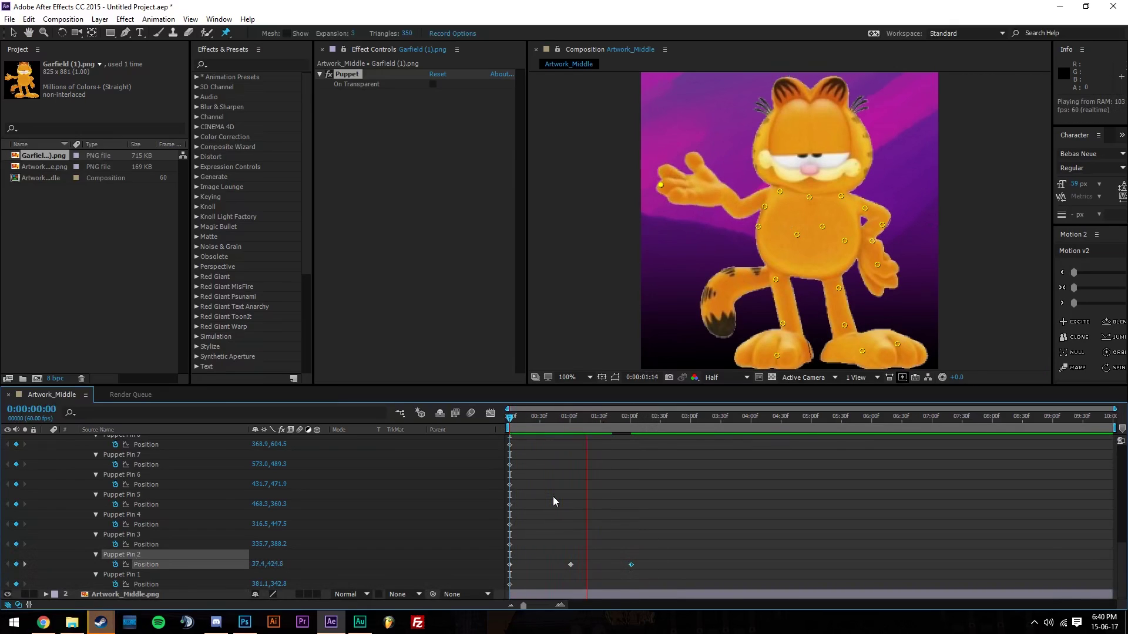
key(space)
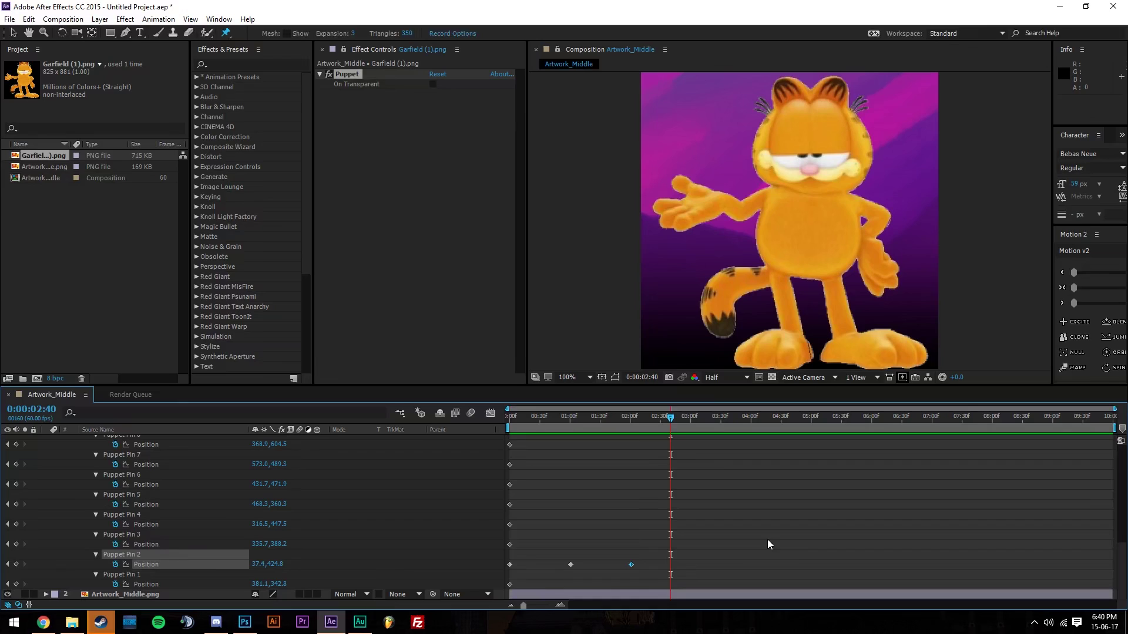
click(703, 557)
click(570, 564)
key(space)
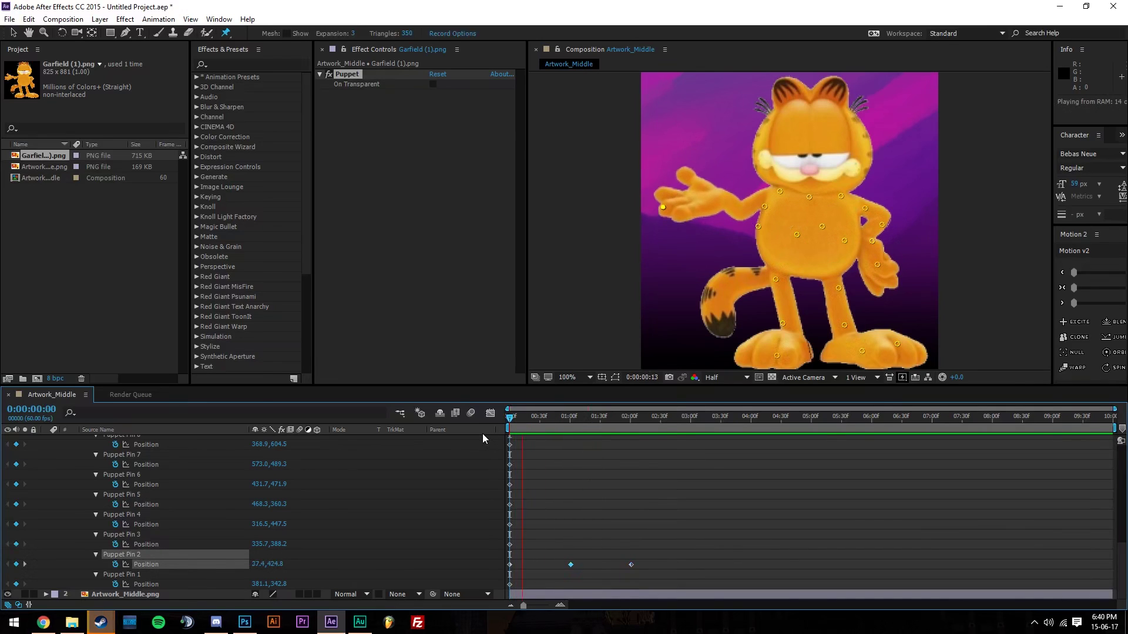
click(569, 426)
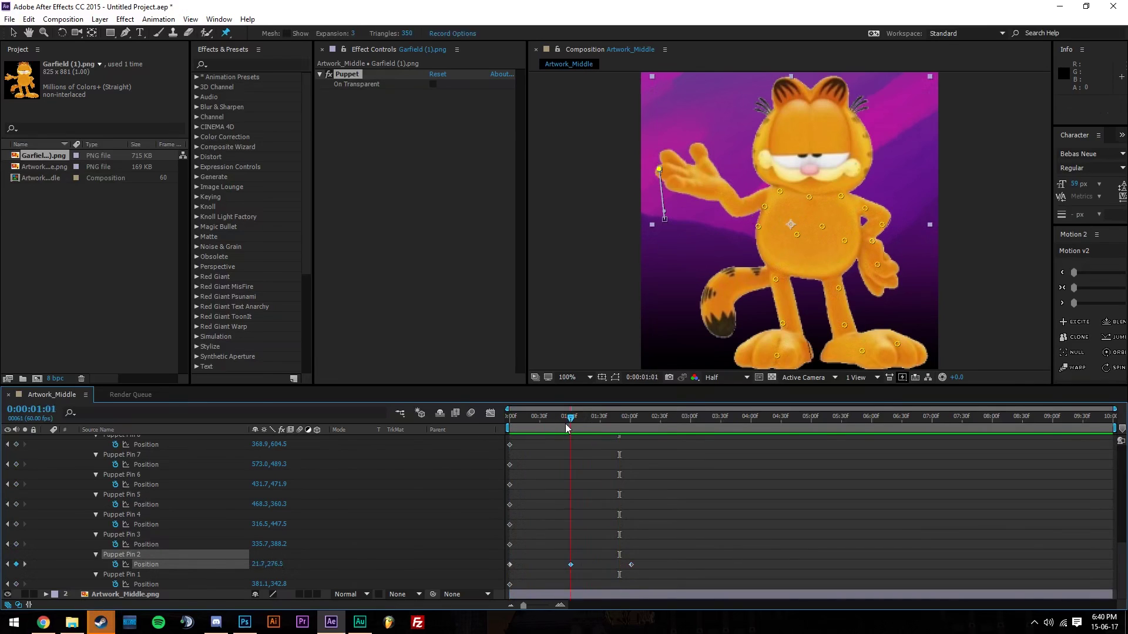
click(548, 420)
click(607, 422)
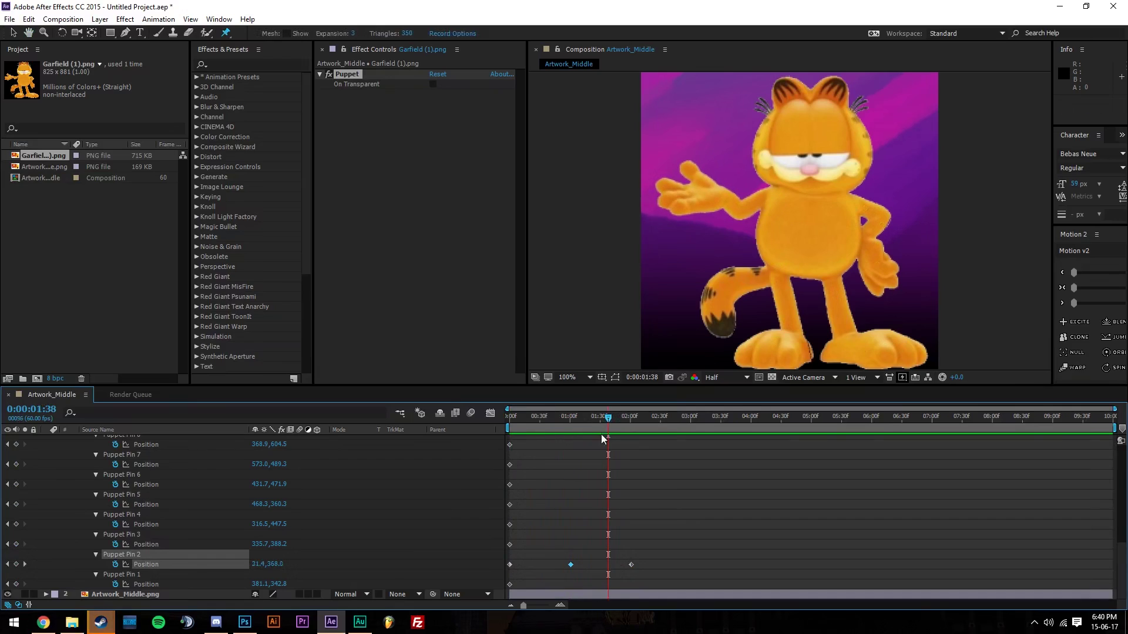
- Select the hand pin's one-second keyframe and replay the wave from the start
click(521, 426)
key(space)
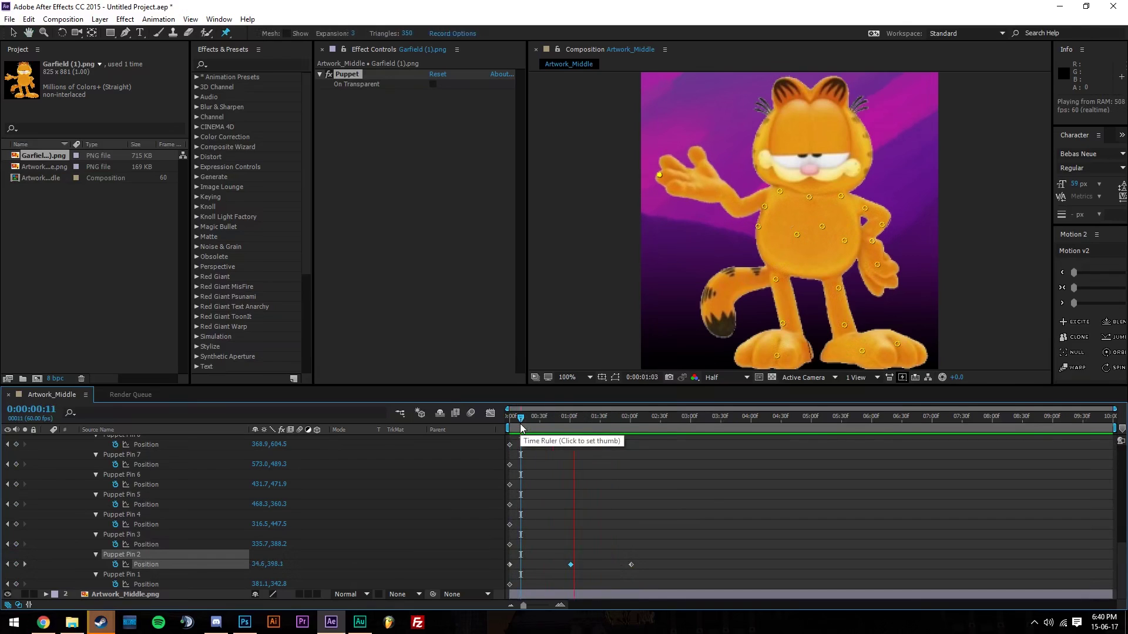
key(space)
drag(596, 530, 530, 600)
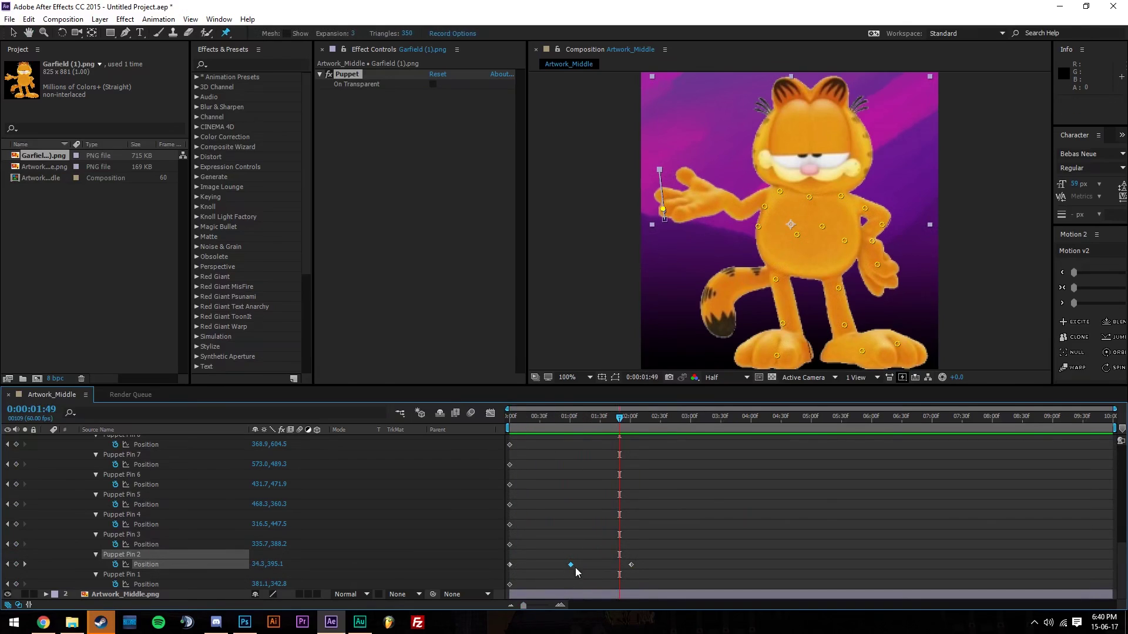
drag(562, 420, 509, 424)
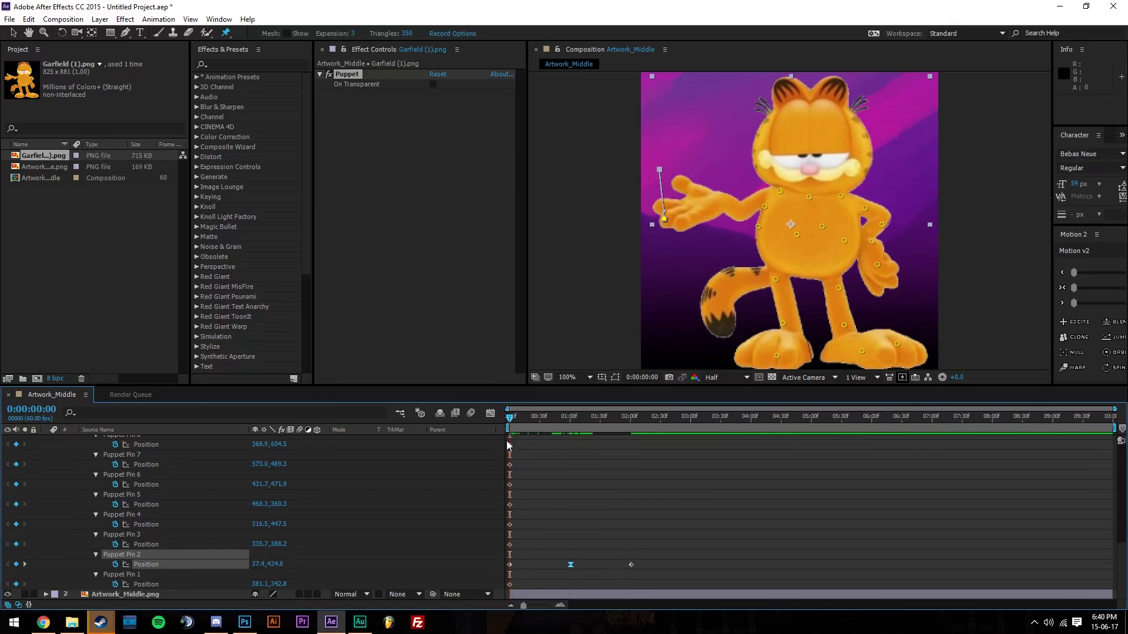
key(space)
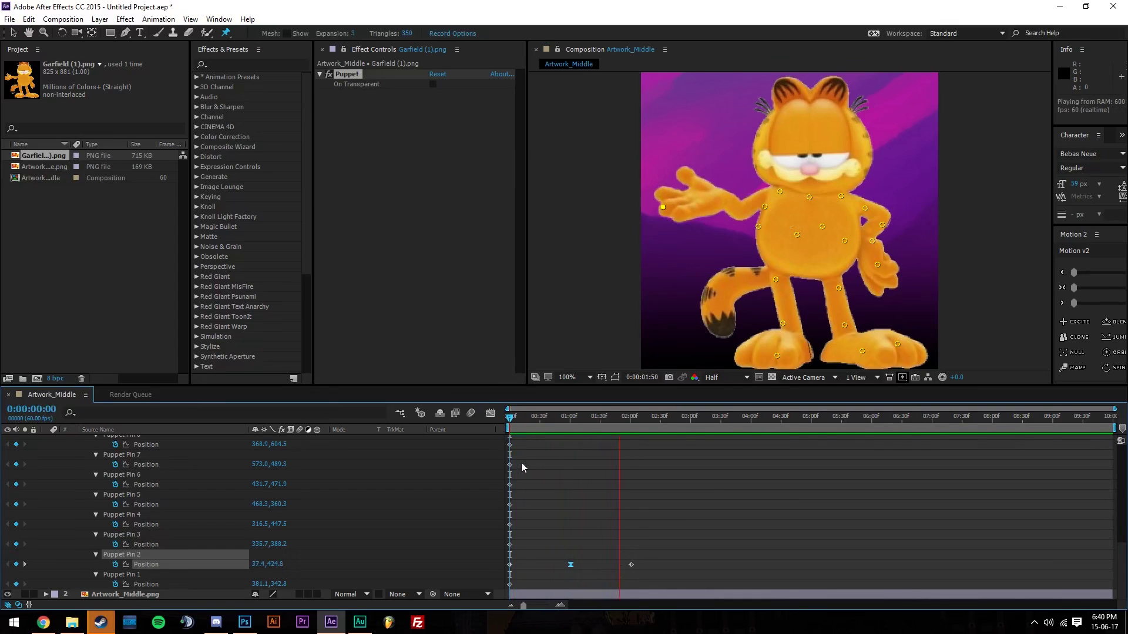
click(563, 465)
scroll(410, 509, up, 3)
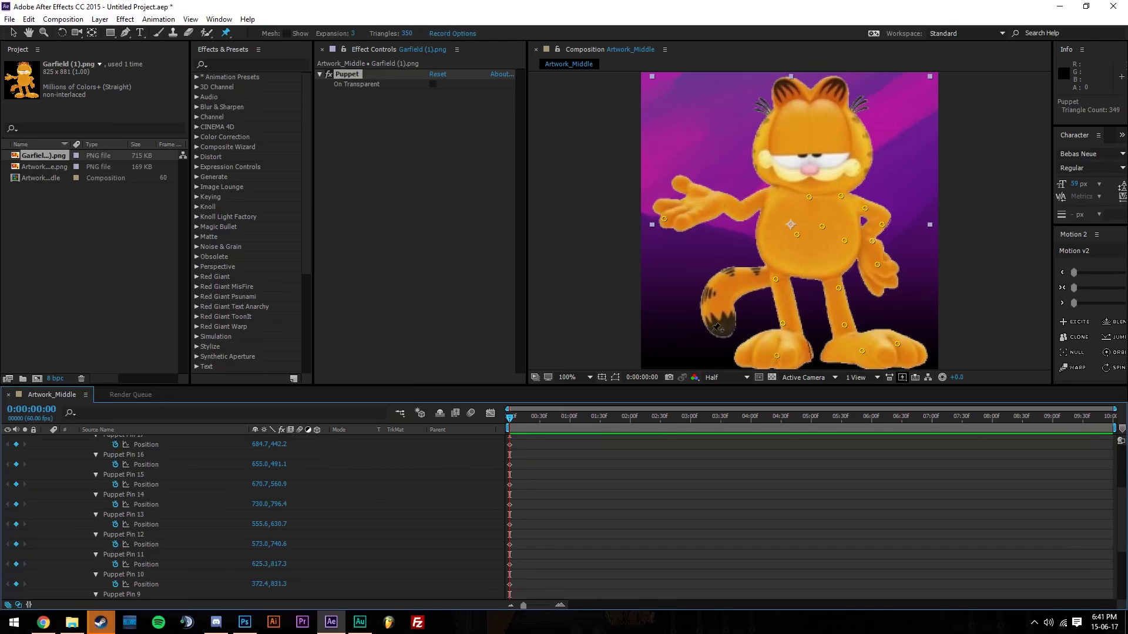
- Add puppet pins on Garfield's tail and leg, and reveal Pin 21's Position keyframes
click(724, 332)
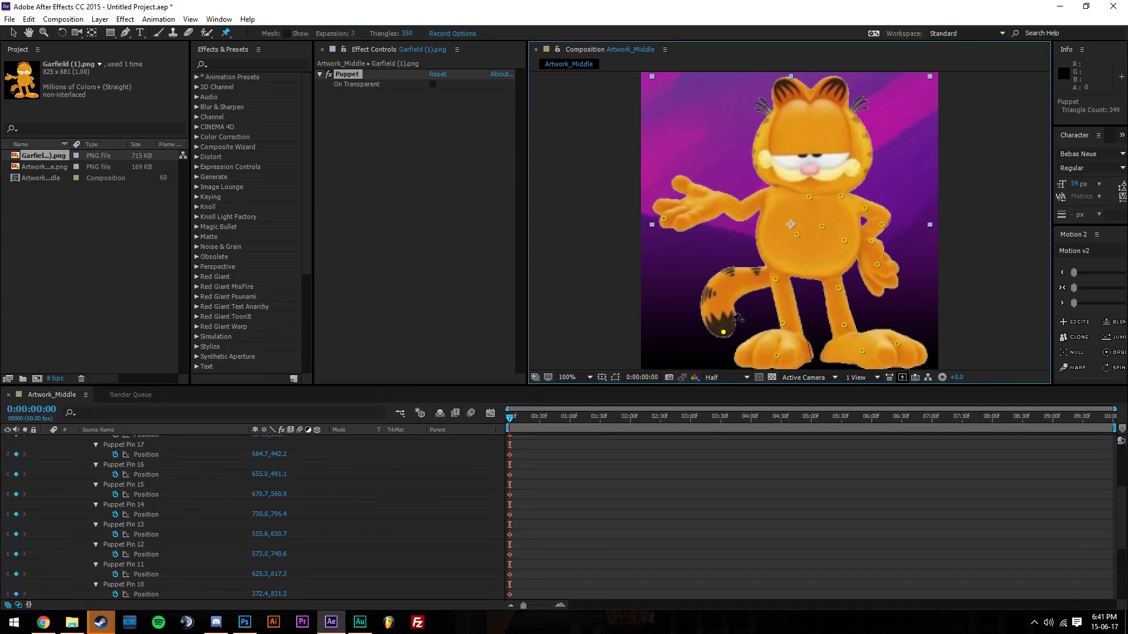
click(770, 286)
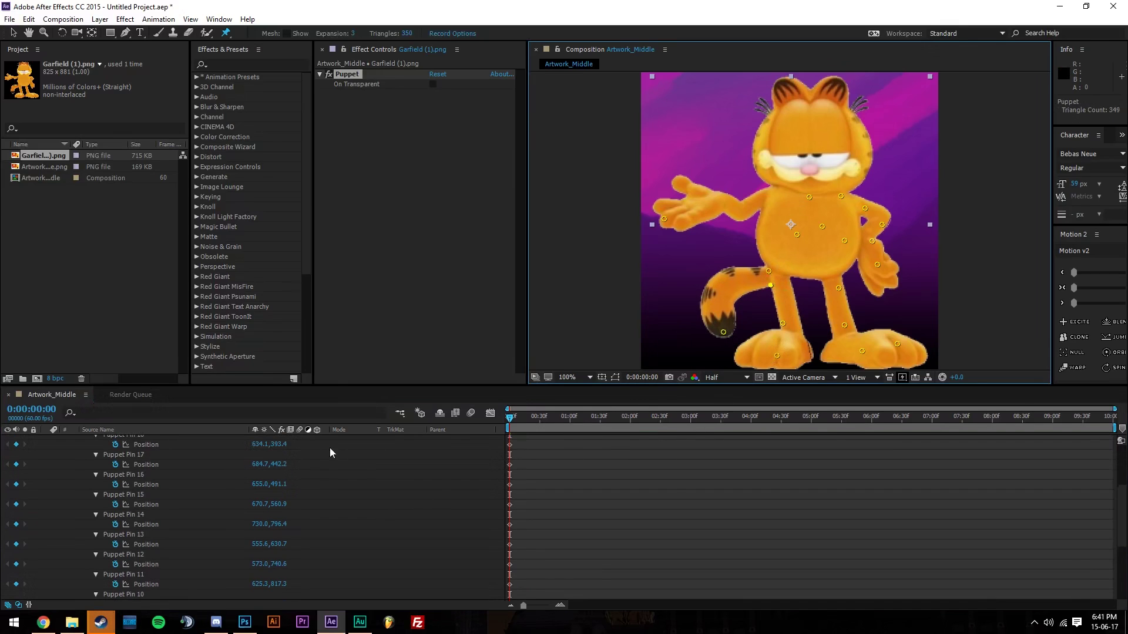
scroll(330, 452, up, 1)
click(723, 331)
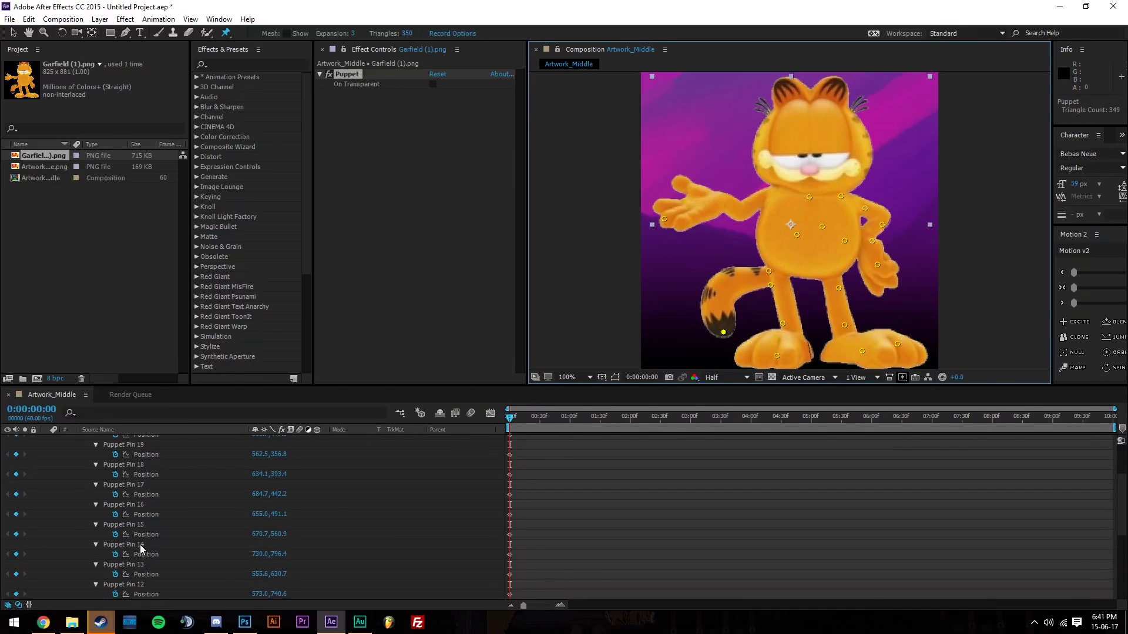
scroll(143, 549, up, 3)
click(96, 491)
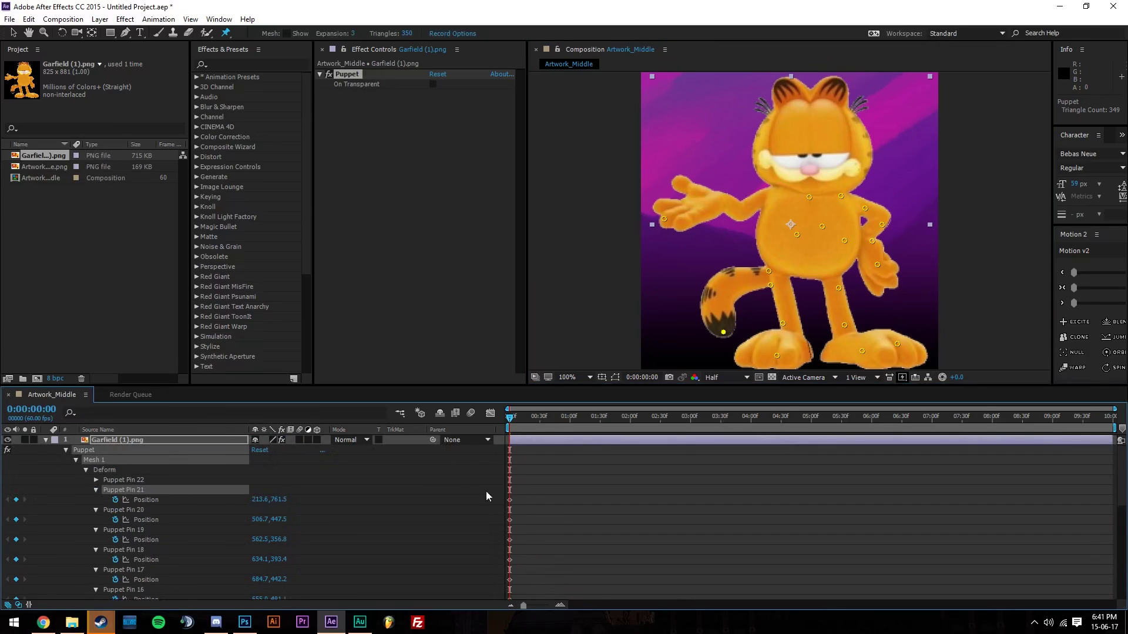
click(510, 501)
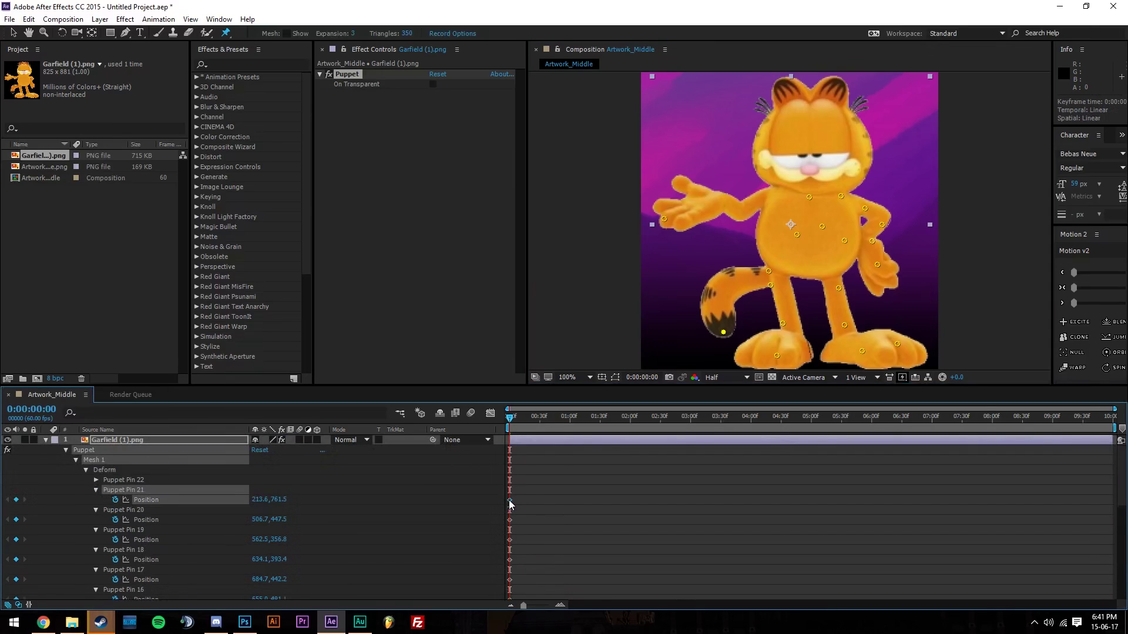
- Bend the tail up-left at 0:00:01:01 and paste the starting tail pose at 0:00:02:01
click(570, 417)
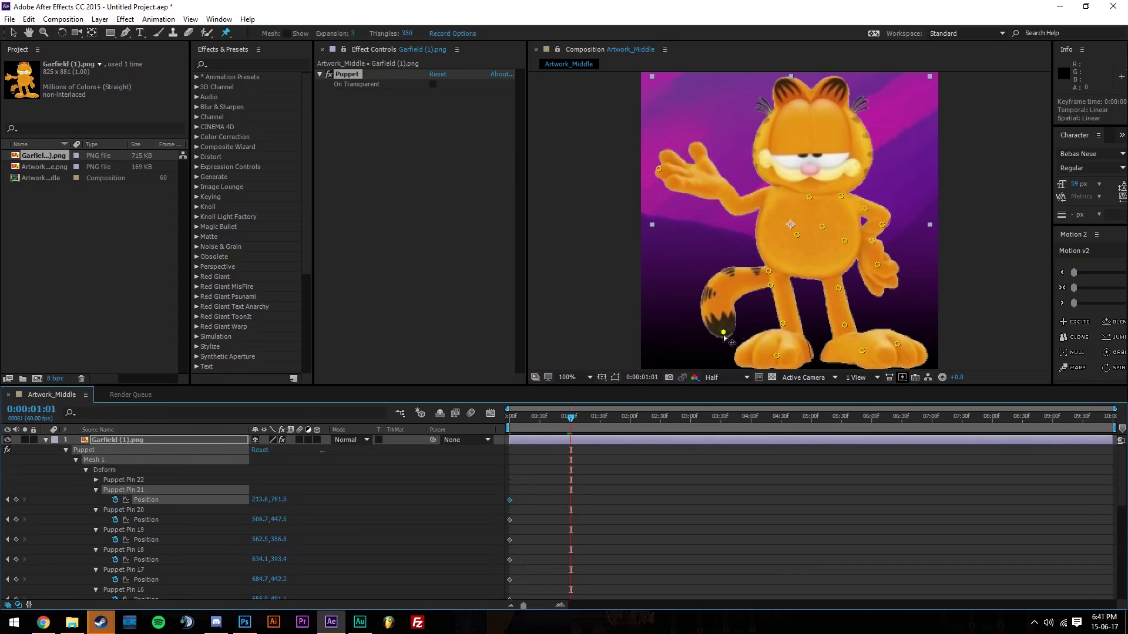
drag(723, 333, 686, 323)
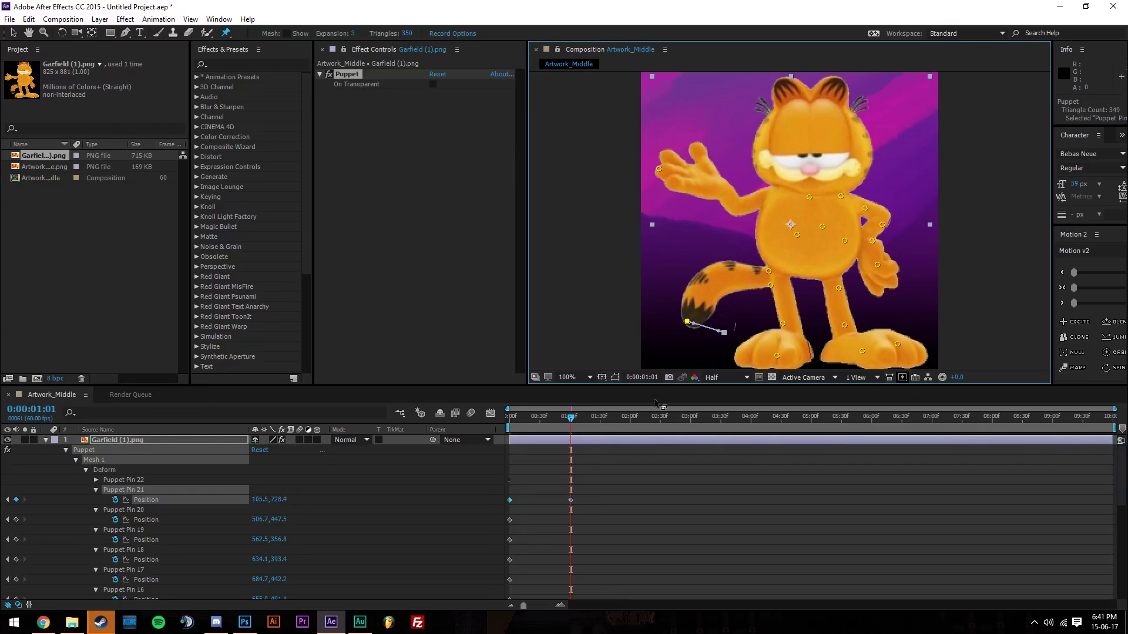
click(509, 500)
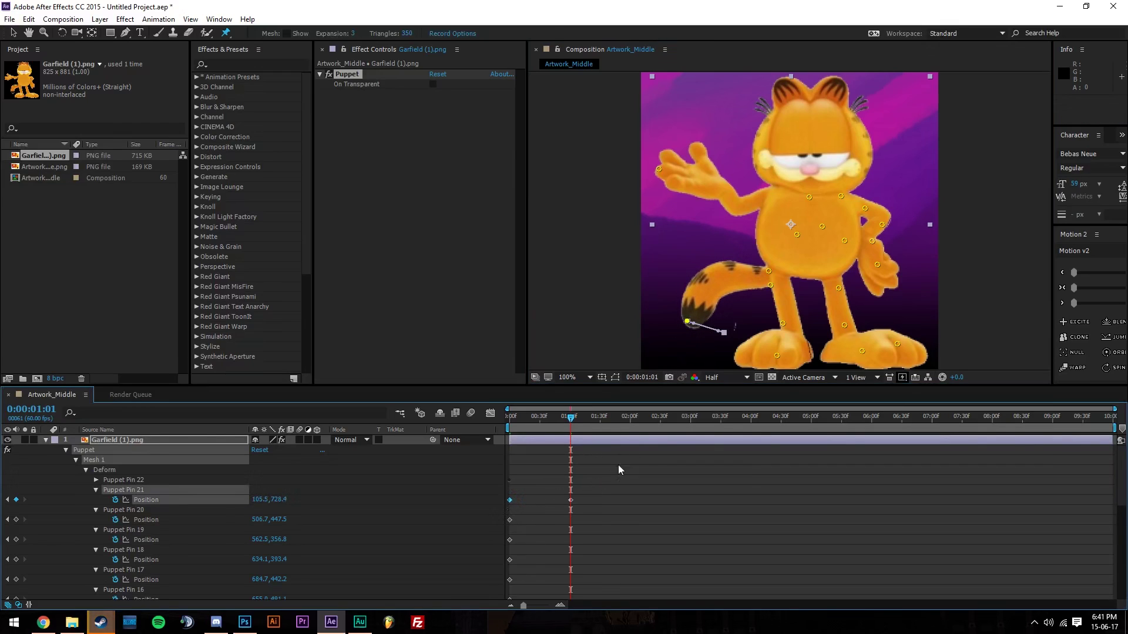
key(ctrl+c)
click(624, 418)
drag(626, 420, 631, 418)
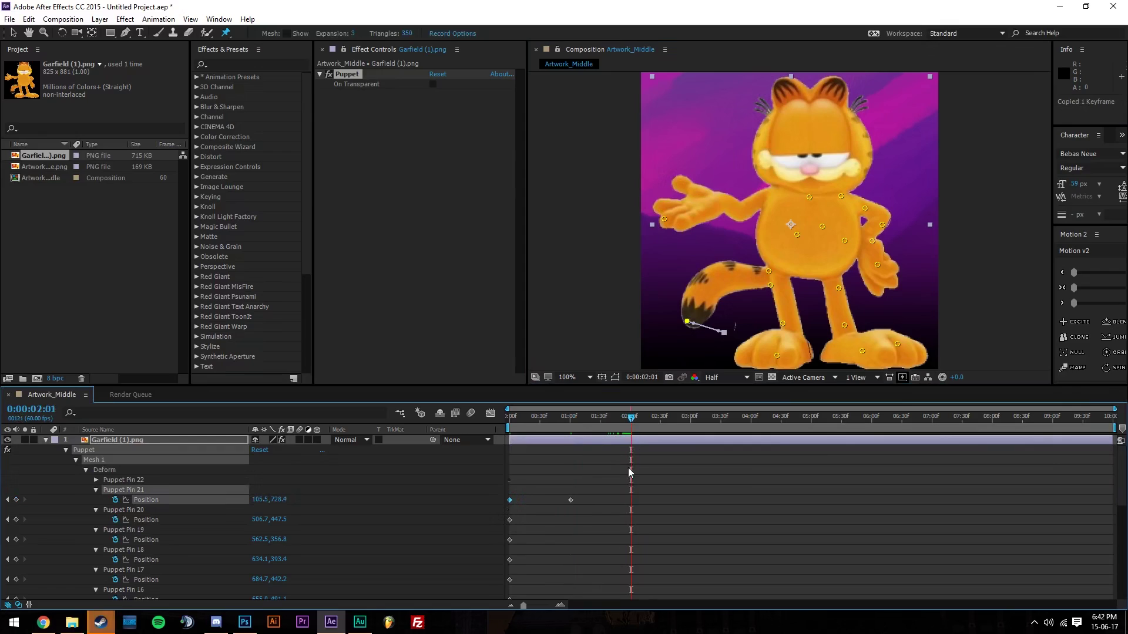
key(ctrl+v)
- Apply Easy Ease (F9) to the middle tail keyframe and preview the swing
click(570, 500)
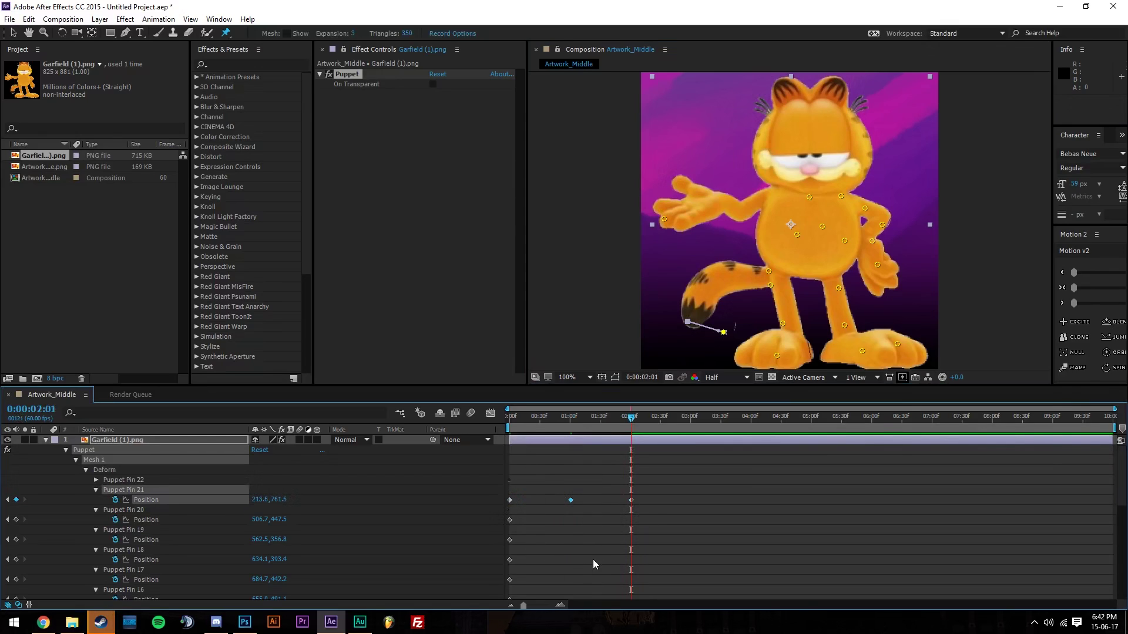
key(F9)
click(562, 419)
key(space)
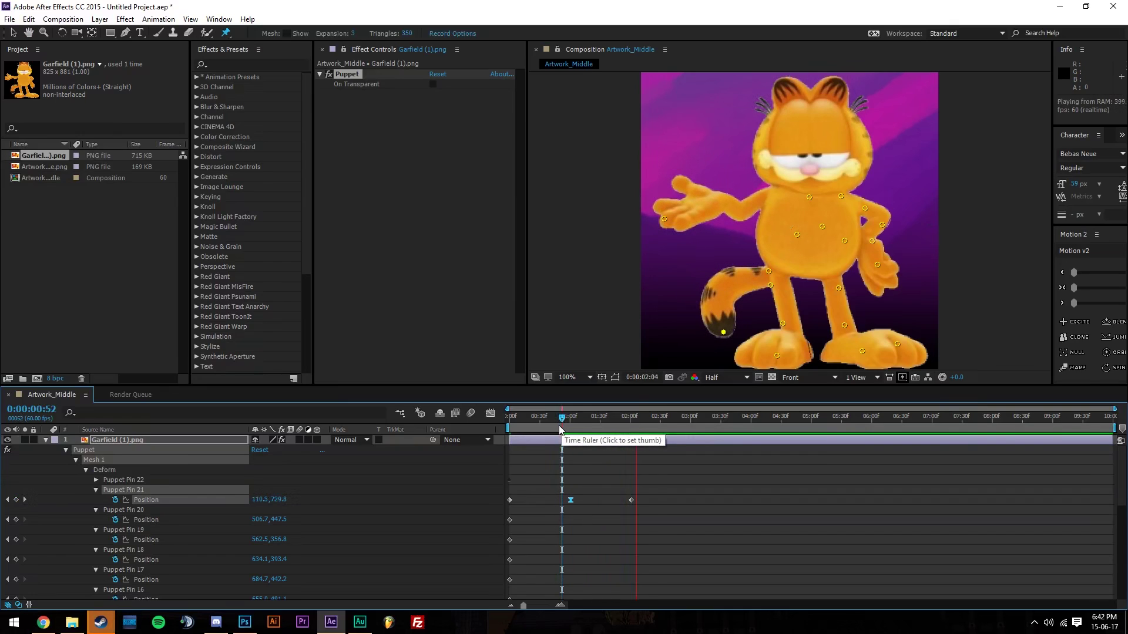
click(512, 430)
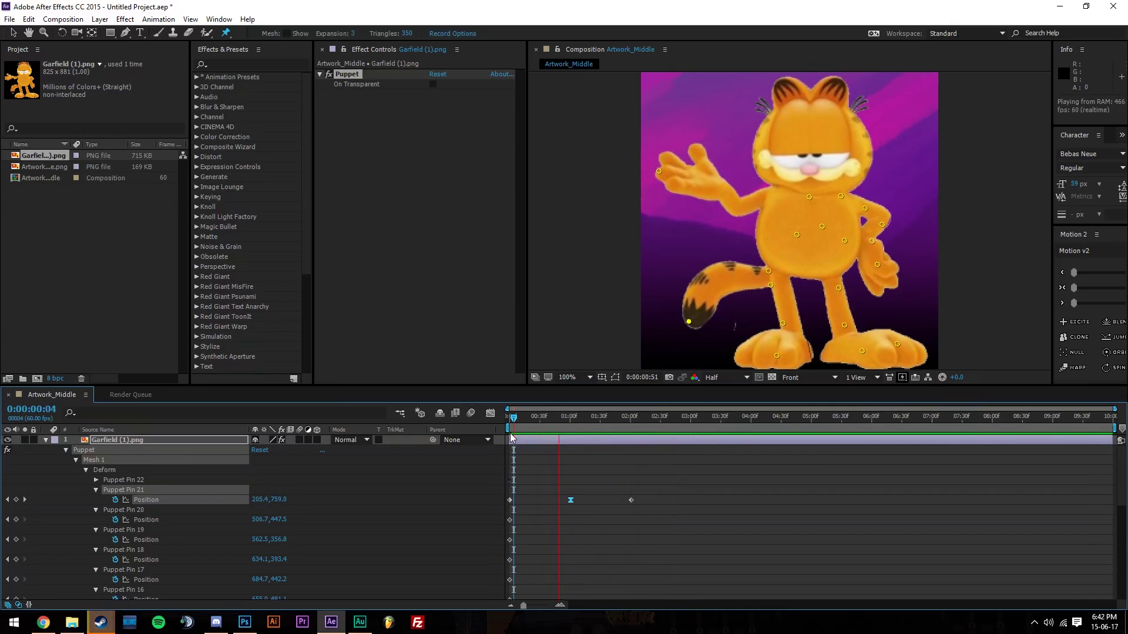
key(space)
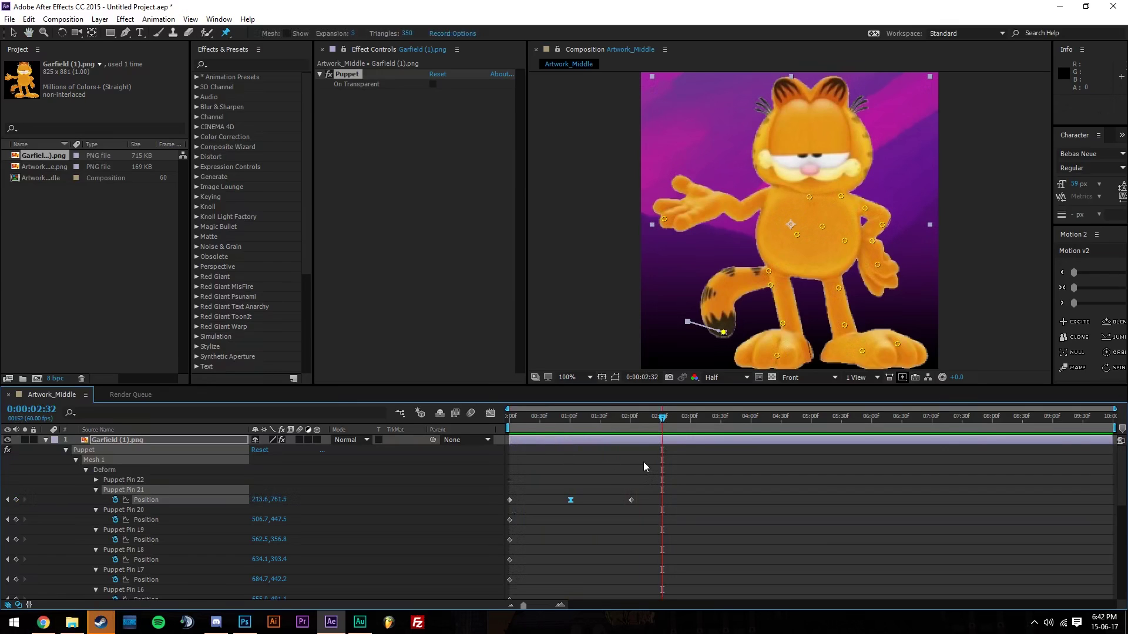
- Fit the composition in the viewer, end the work area at 0:00:02:01, and preview the loop
click(589, 377)
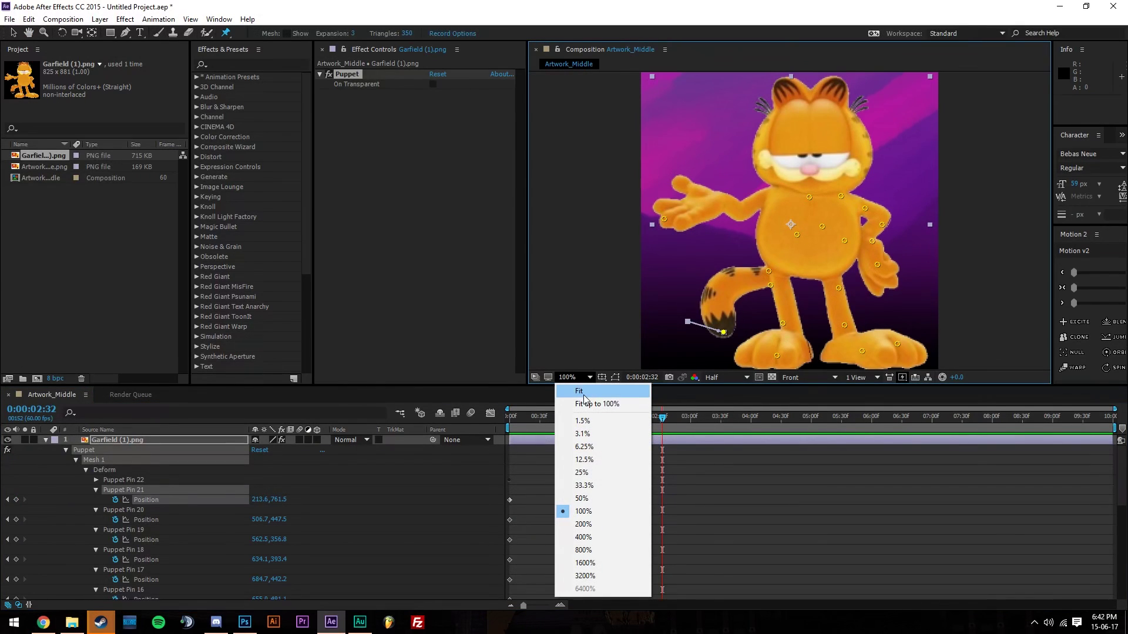
click(584, 398)
key(space)
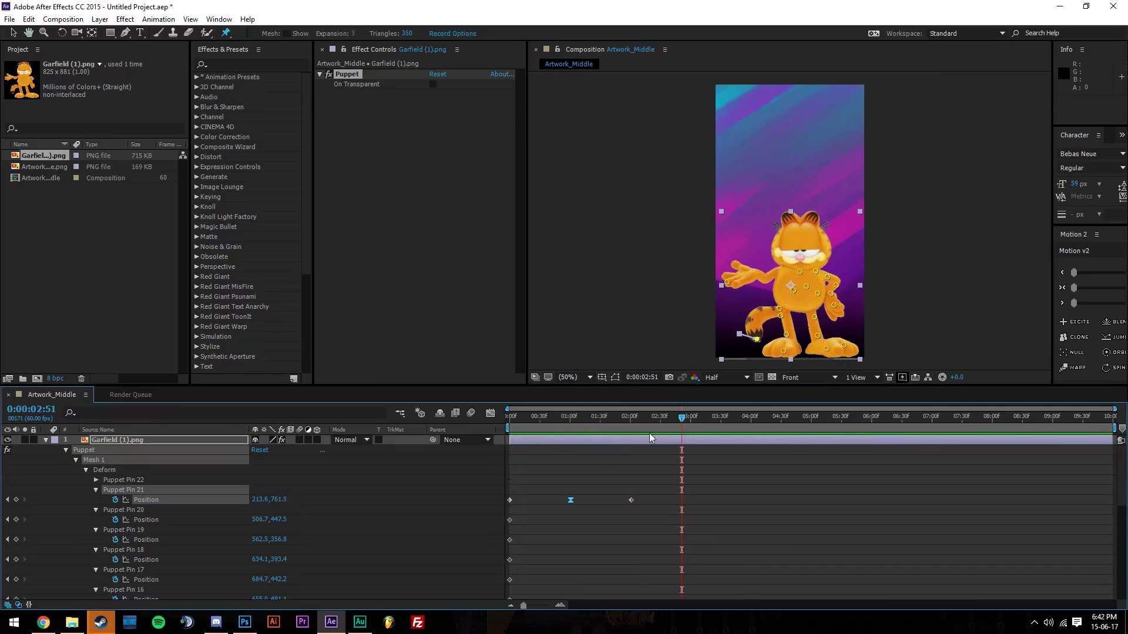
click(634, 419)
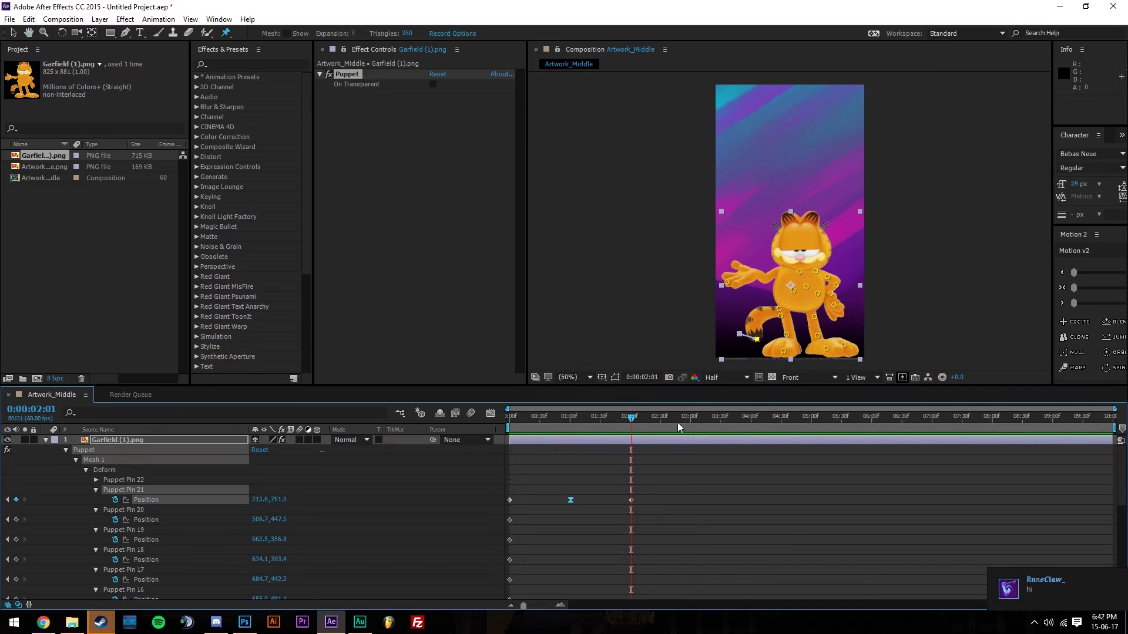
drag(1112, 428, 631, 460)
key(space)
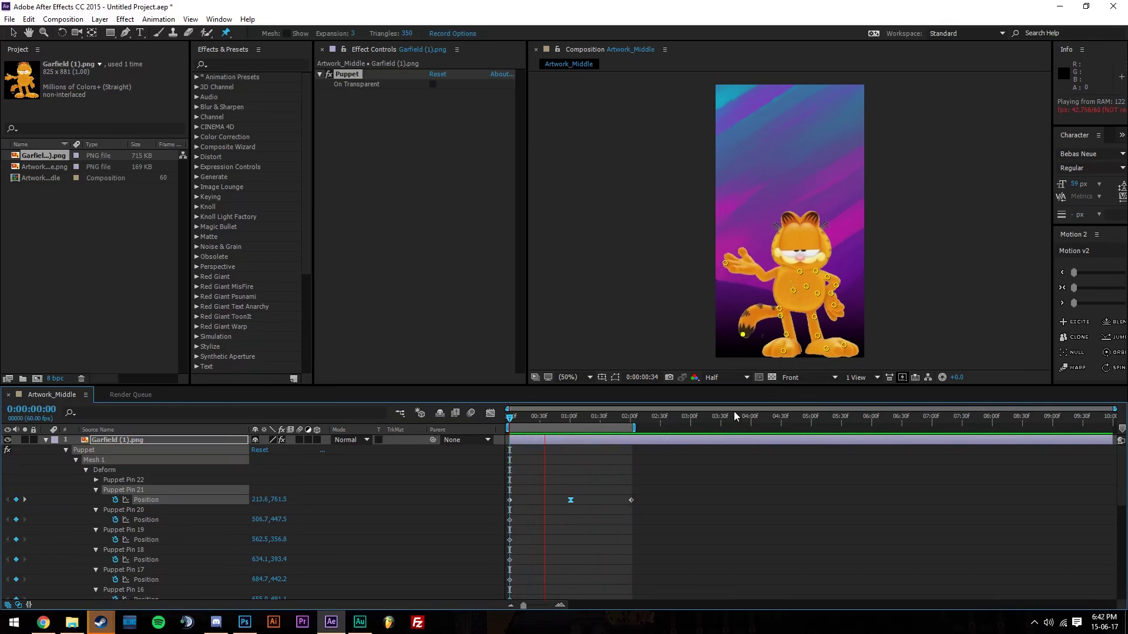
key(space)
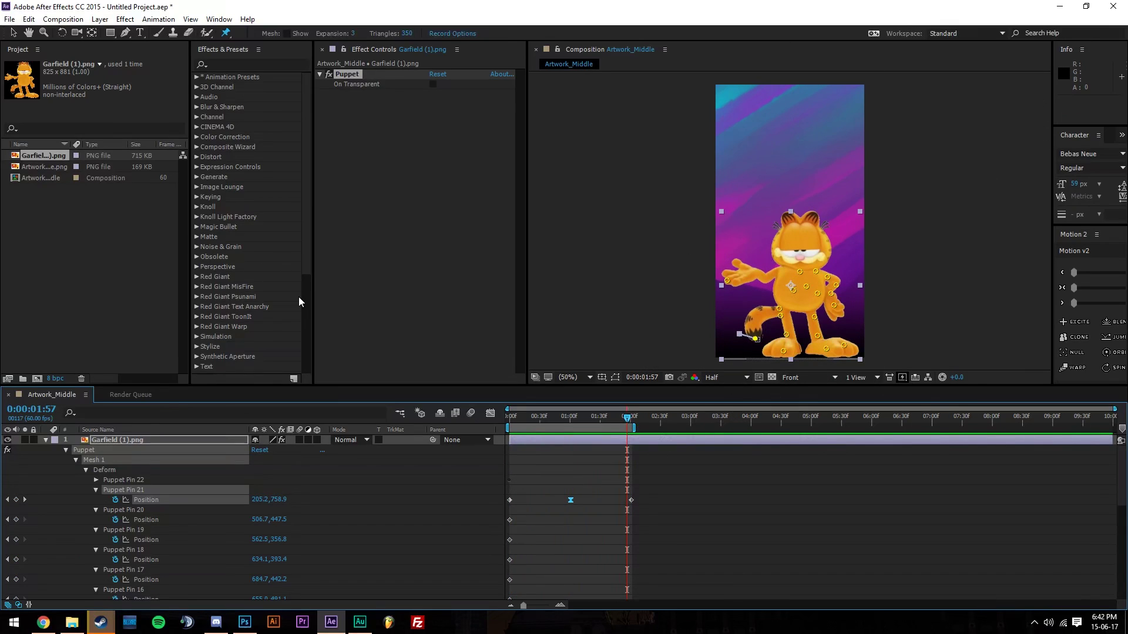
- Queue Artwork_Middle for rendering with PNG Sequence as the output format
key(ctrl+m)
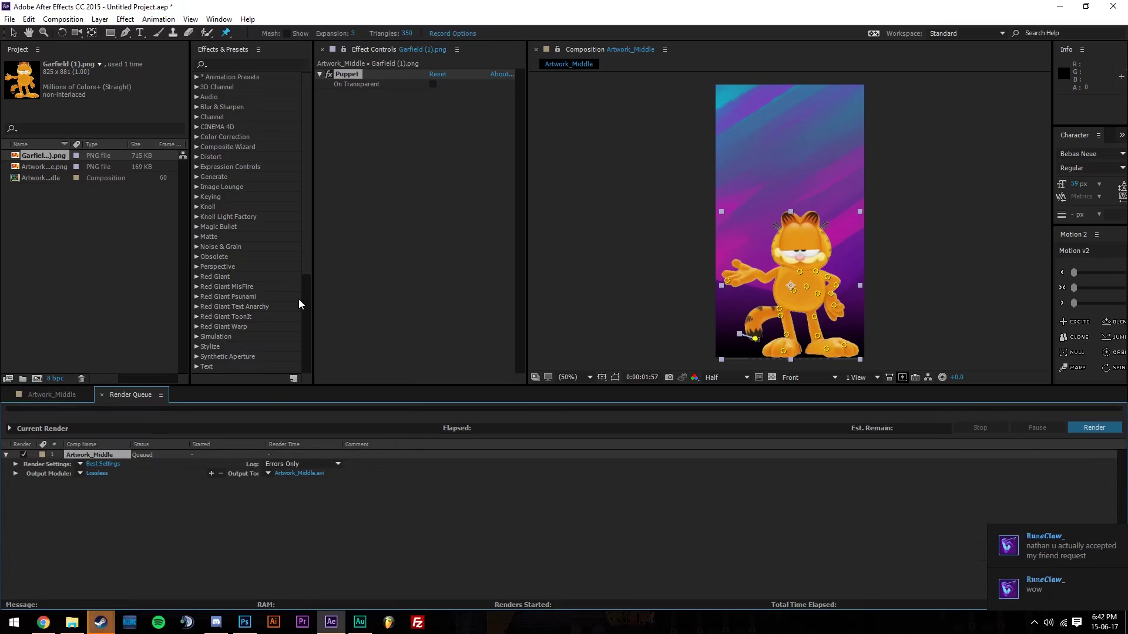
click(97, 474)
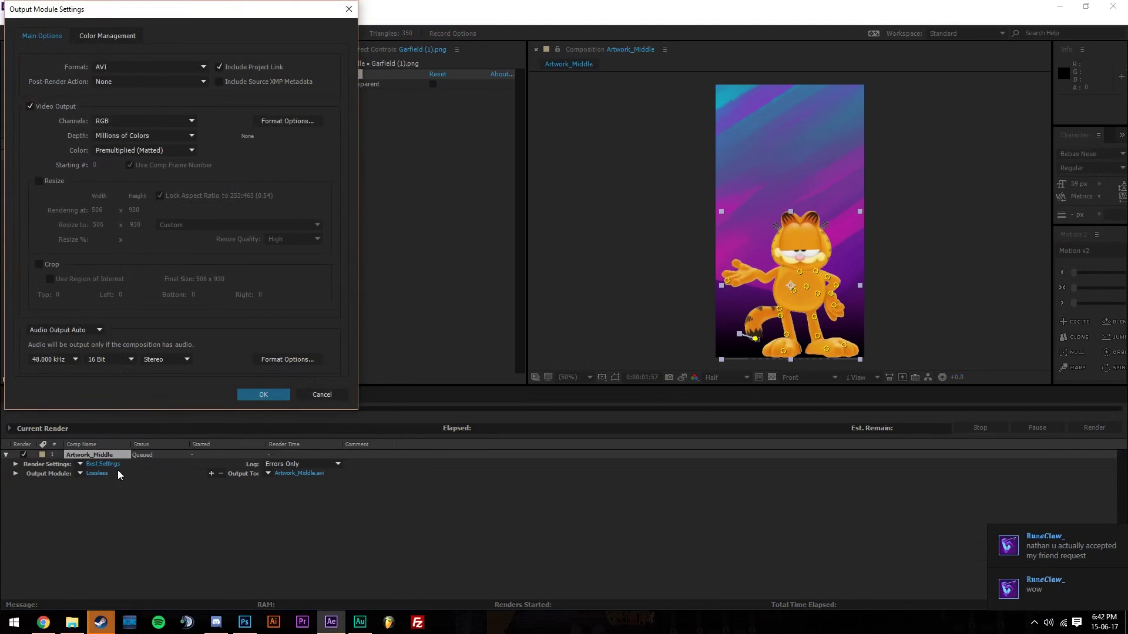
click(165, 67)
click(147, 185)
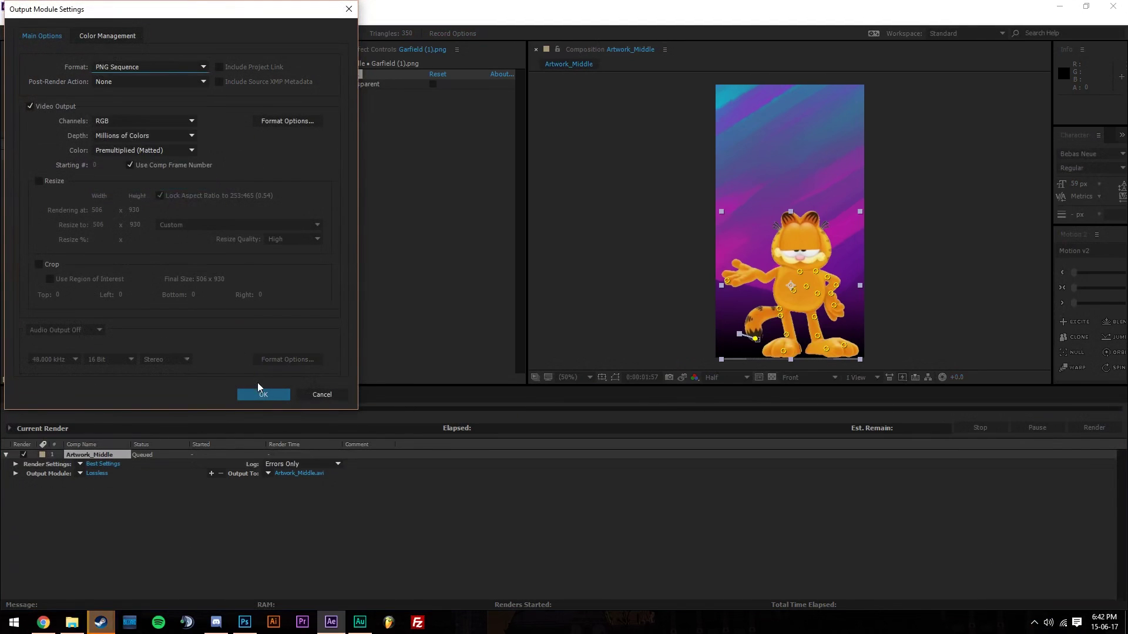
click(263, 394)
- Save the output as 'garfield kart' in a 'garfield kart' subfolder and start rendering
click(299, 475)
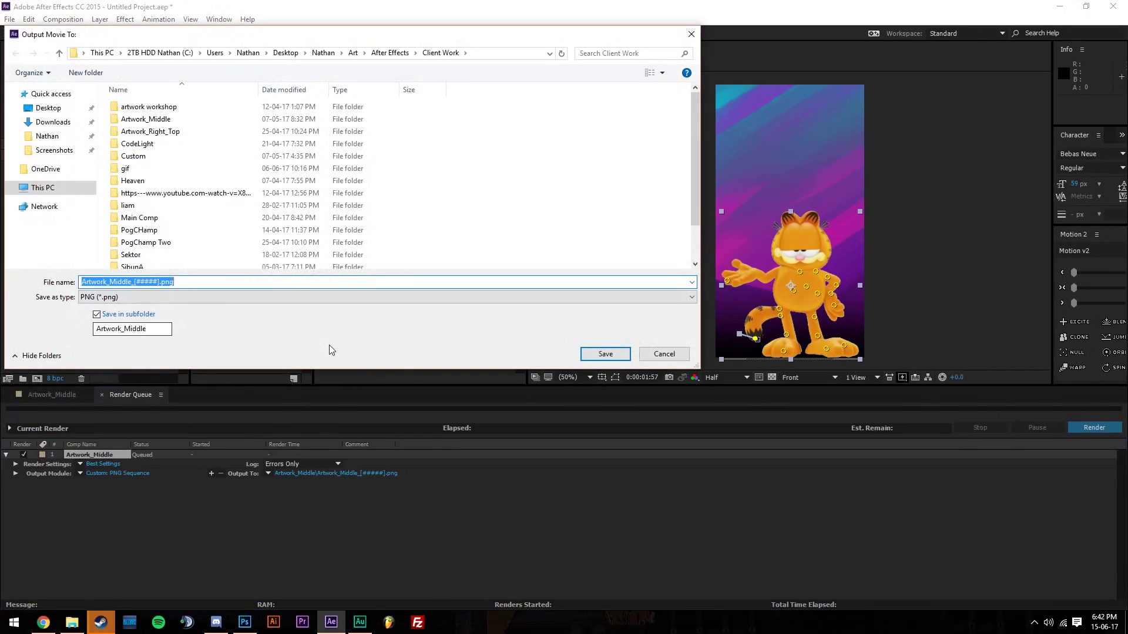
text(g)
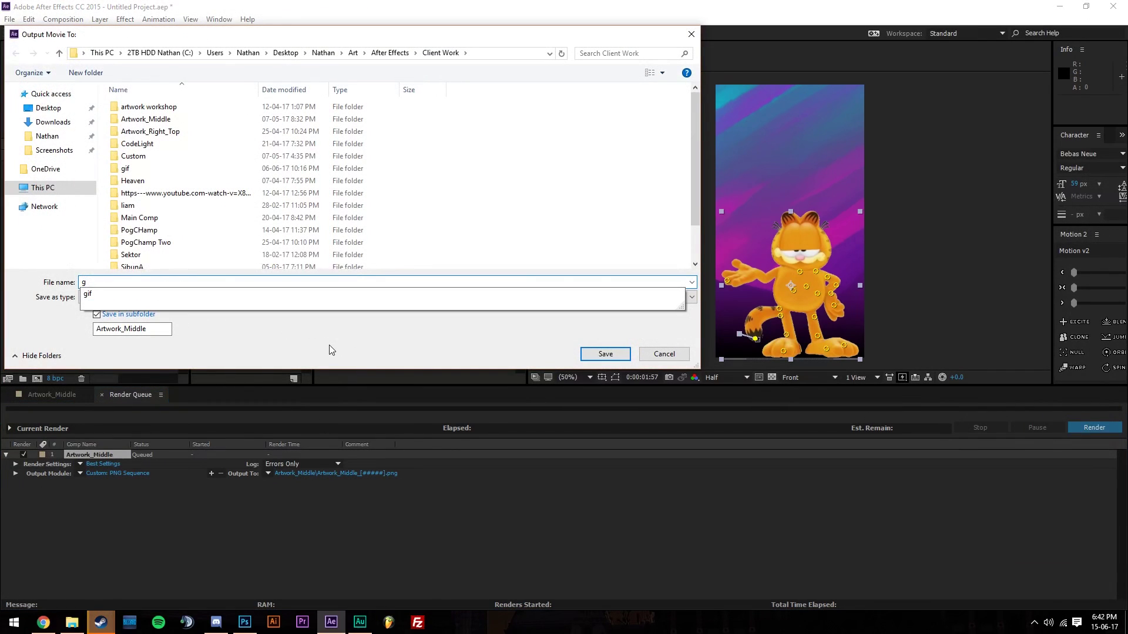
text(arfield)
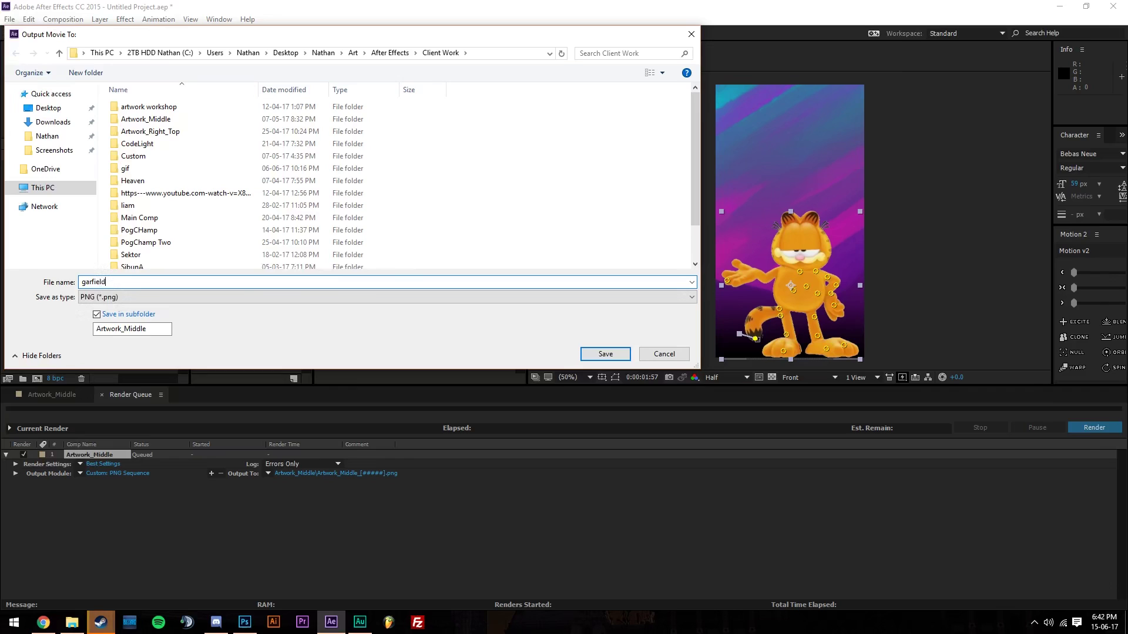
text( kart)
key(ctrl+a)
key(ctrl+c)
click(132, 329)
key(ctrl+a)
key(ctrl+v)
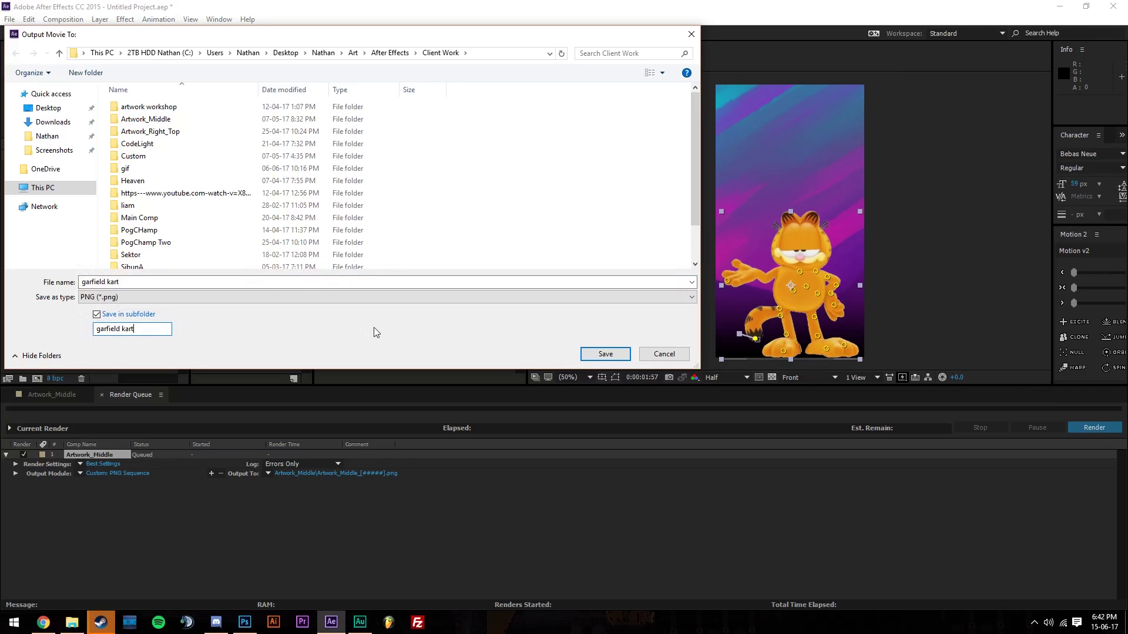
click(606, 353)
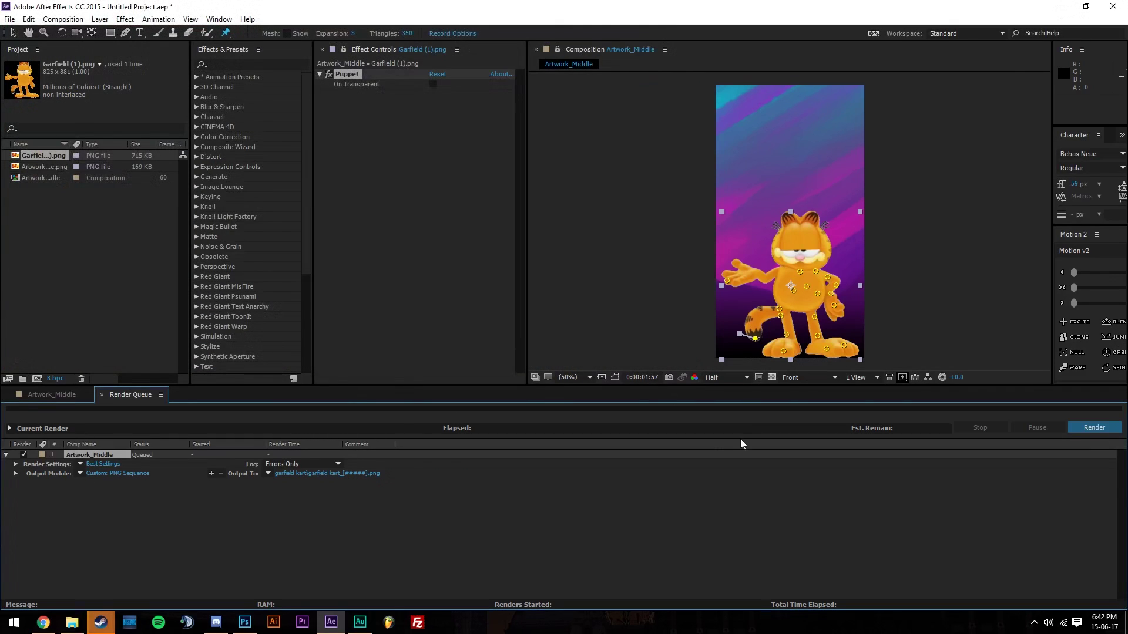
click(1087, 428)
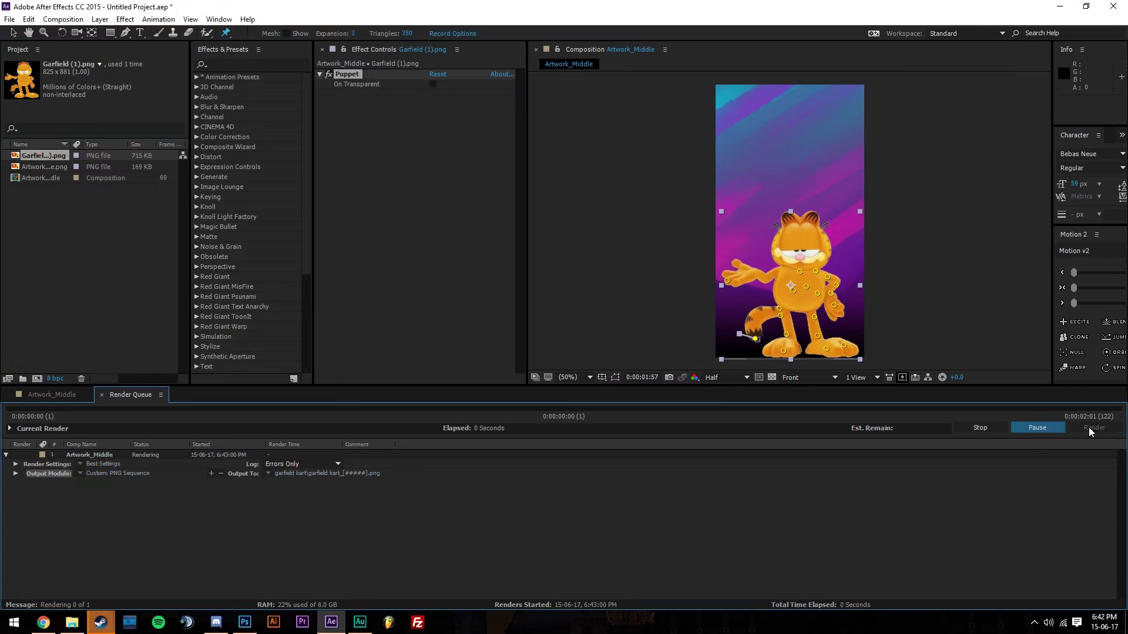
click(585, 356)
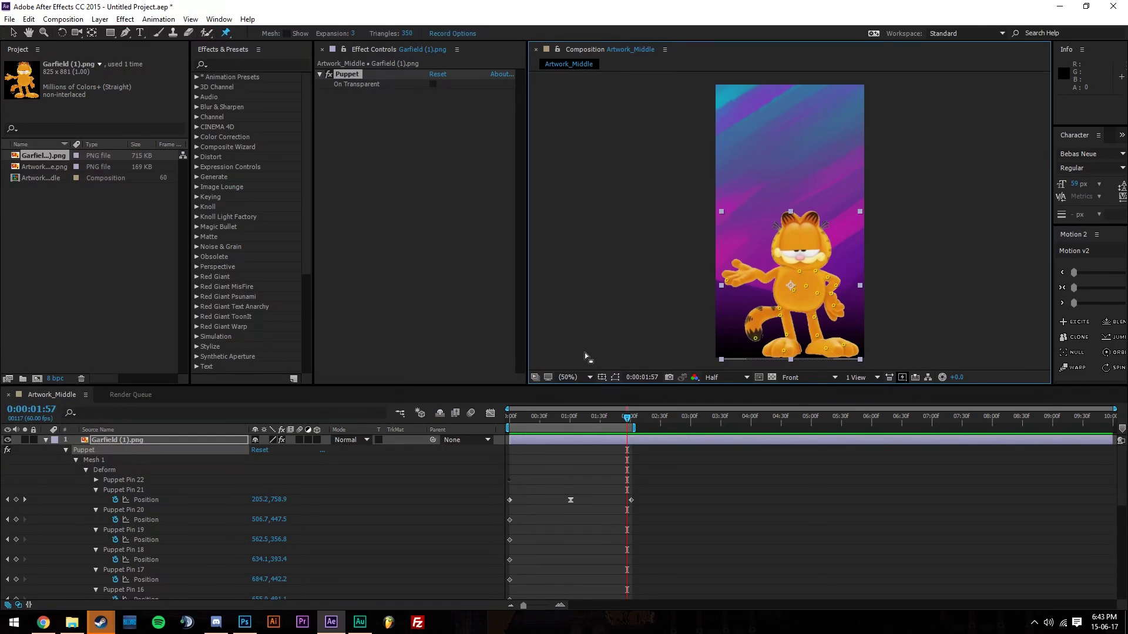
- In Photoshop's Open dialog, browse to Art > After Effects > Client Work
click(244, 624)
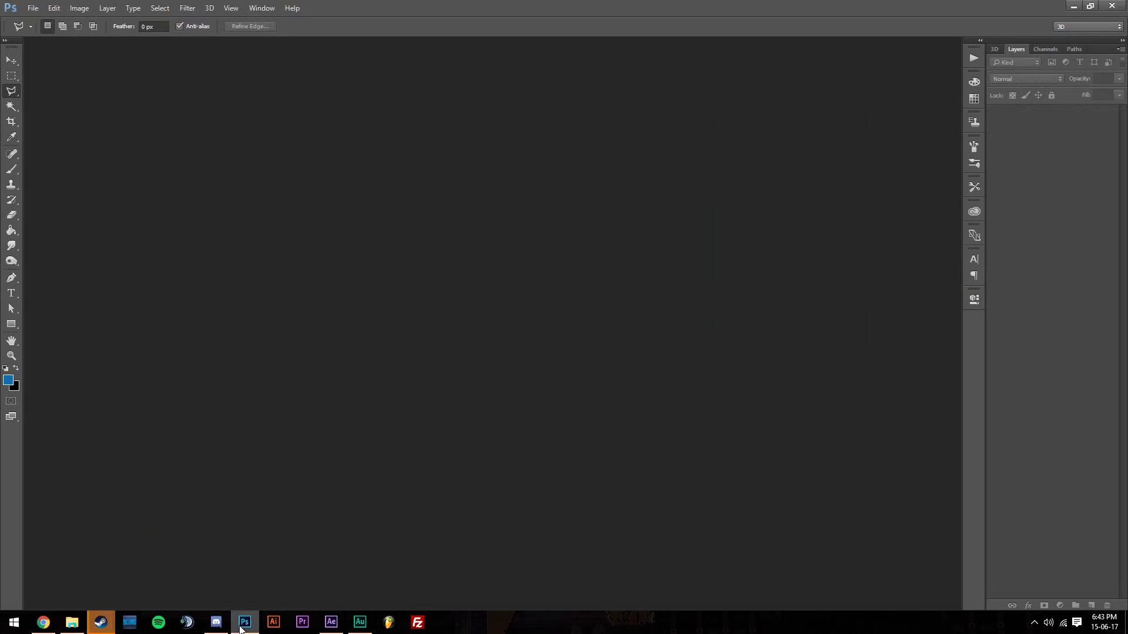
click(30, 8)
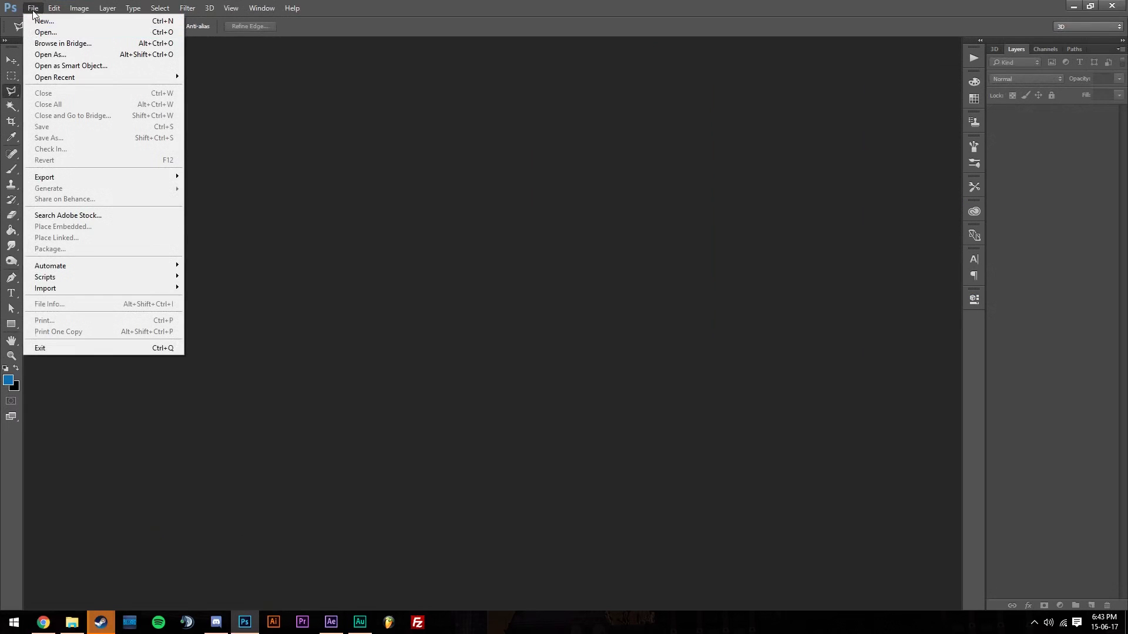
click(37, 39)
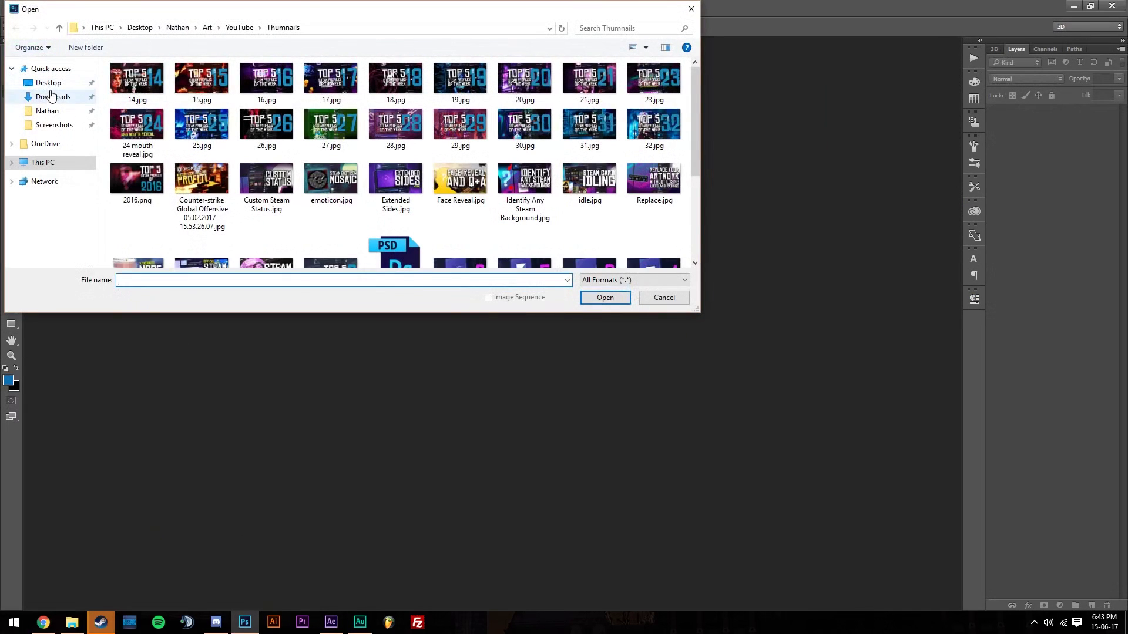
click(86, 96)
click(84, 111)
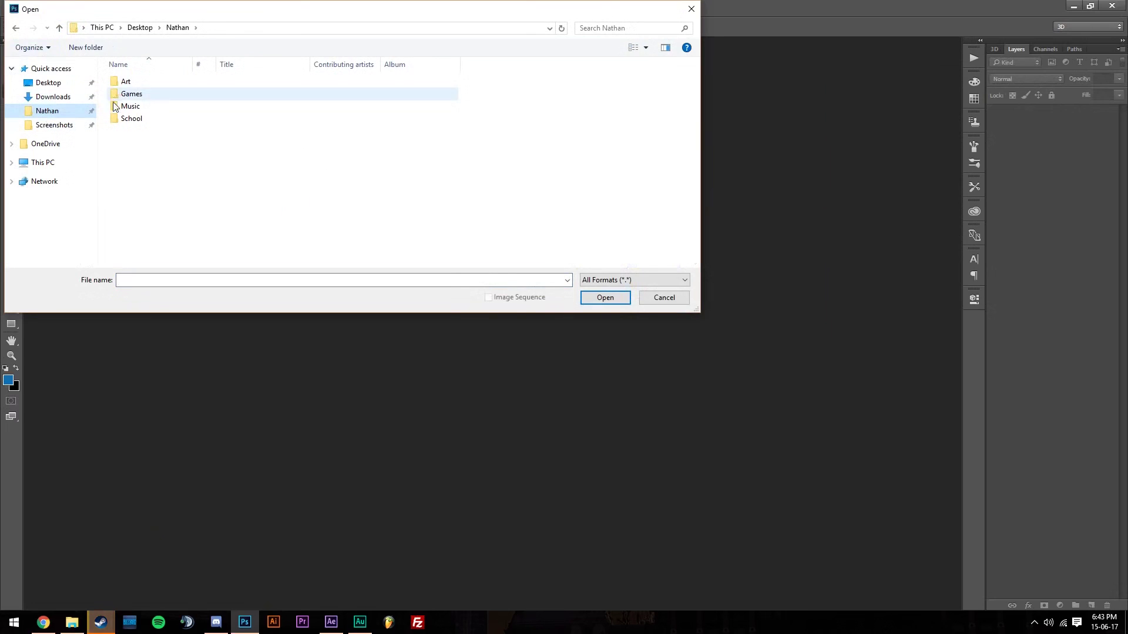
double_click(123, 85)
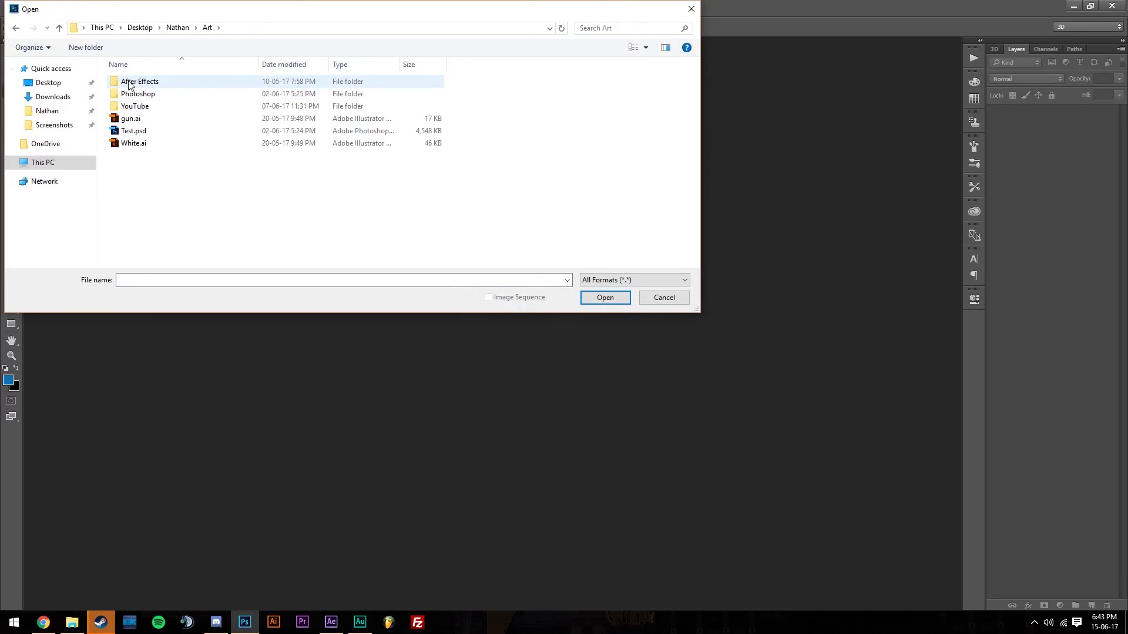
double_click(125, 82)
double_click(130, 87)
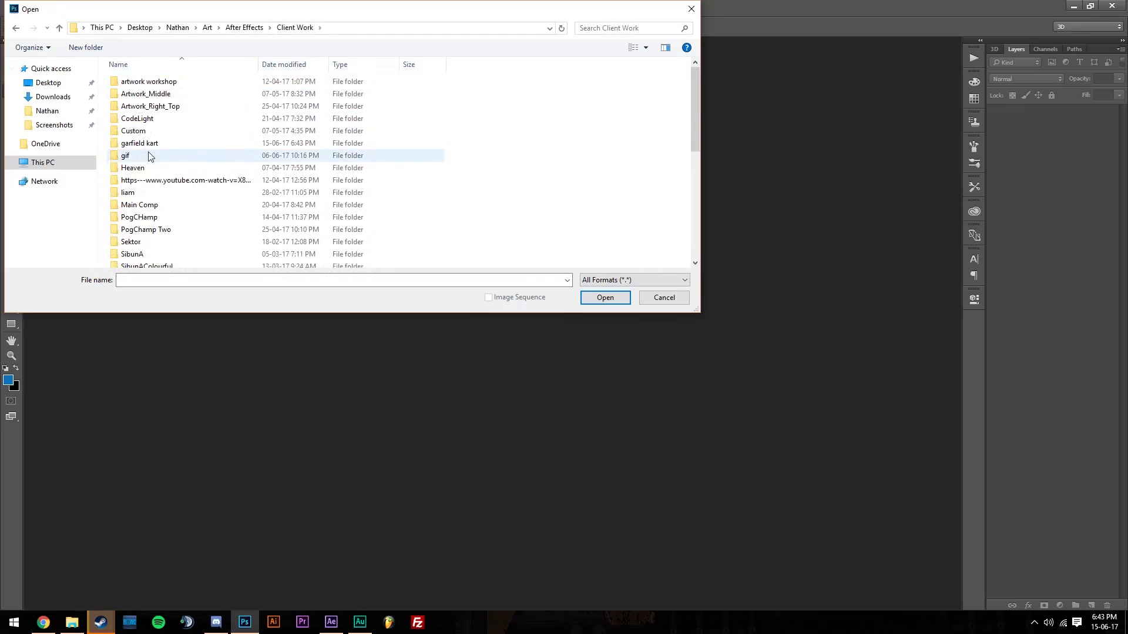
- Open garfield kart_00000.png from the garfield kart folder as an image sequence
scroll(156, 165, down, 3)
scroll(157, 186, up, 3)
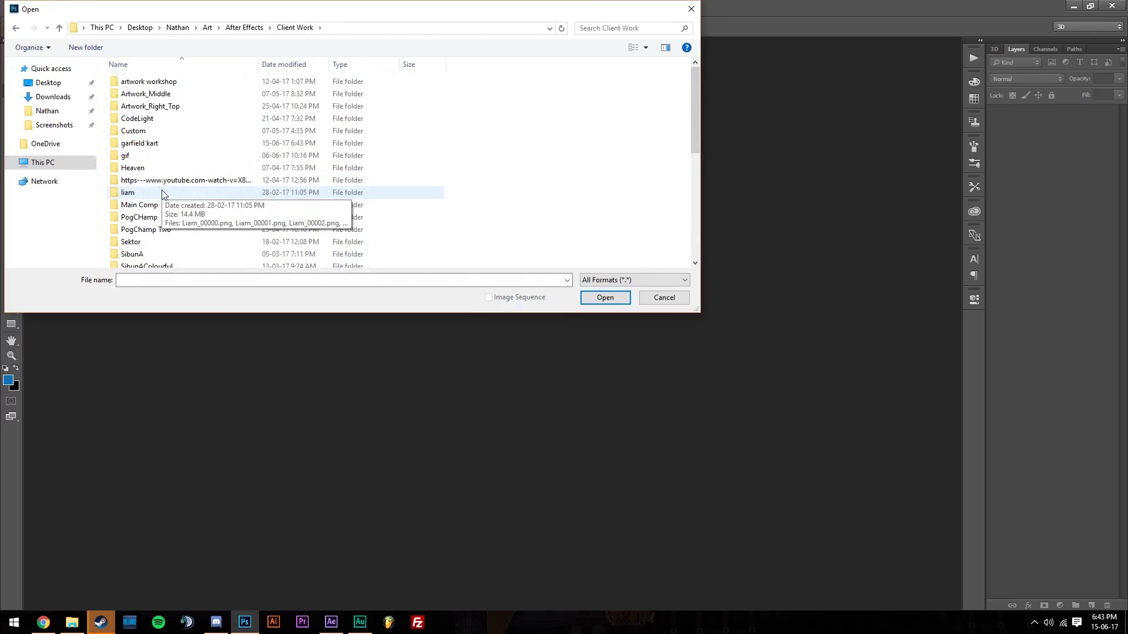
click(154, 148)
double_click(154, 148)
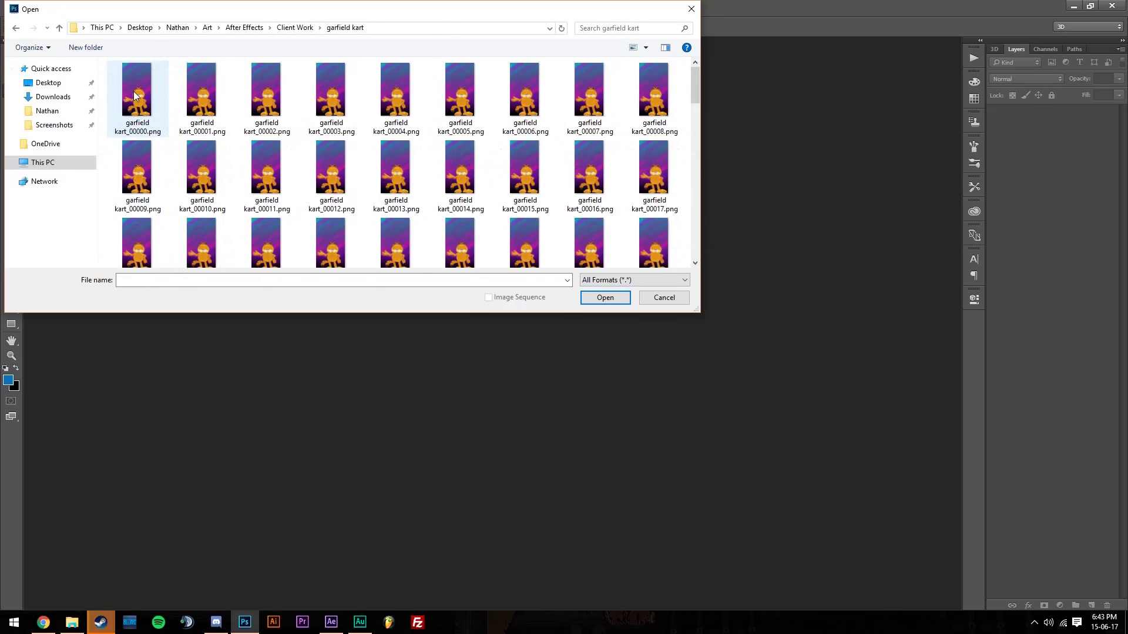
click(133, 90)
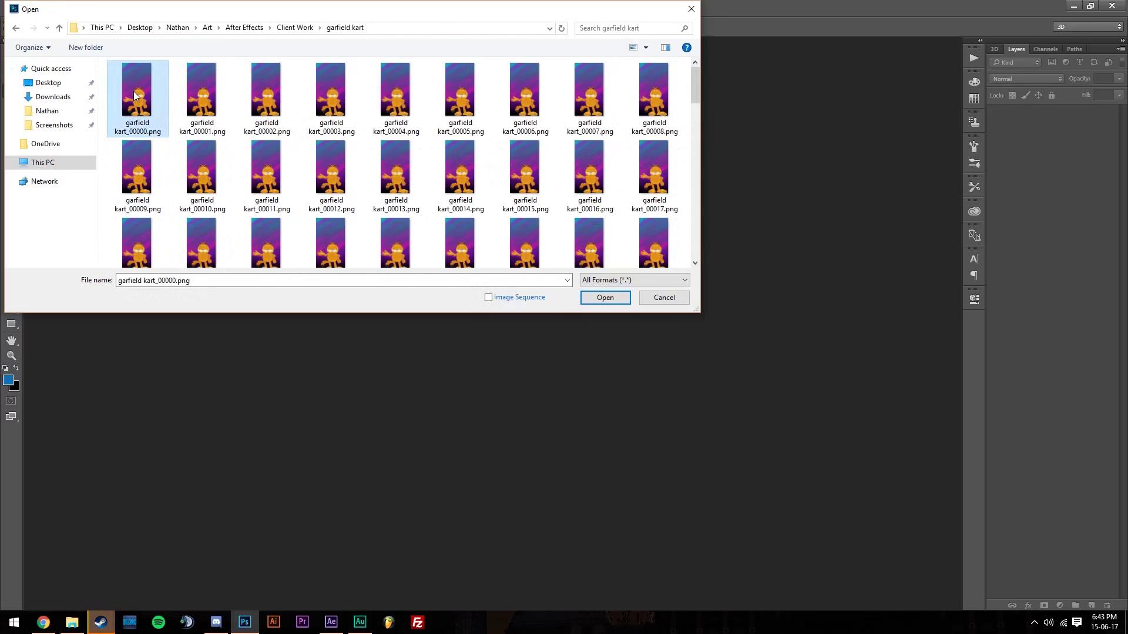
click(488, 298)
click(602, 300)
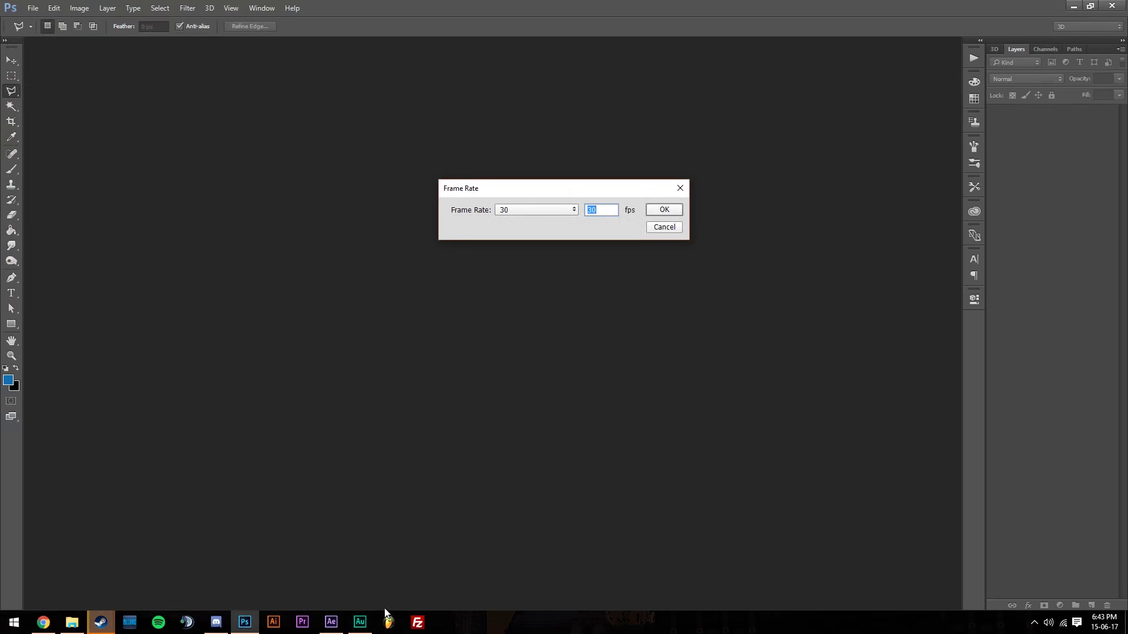
- Check the frame rate in After Effects' project panel, then set the sequence to 60 fps
click(330, 622)
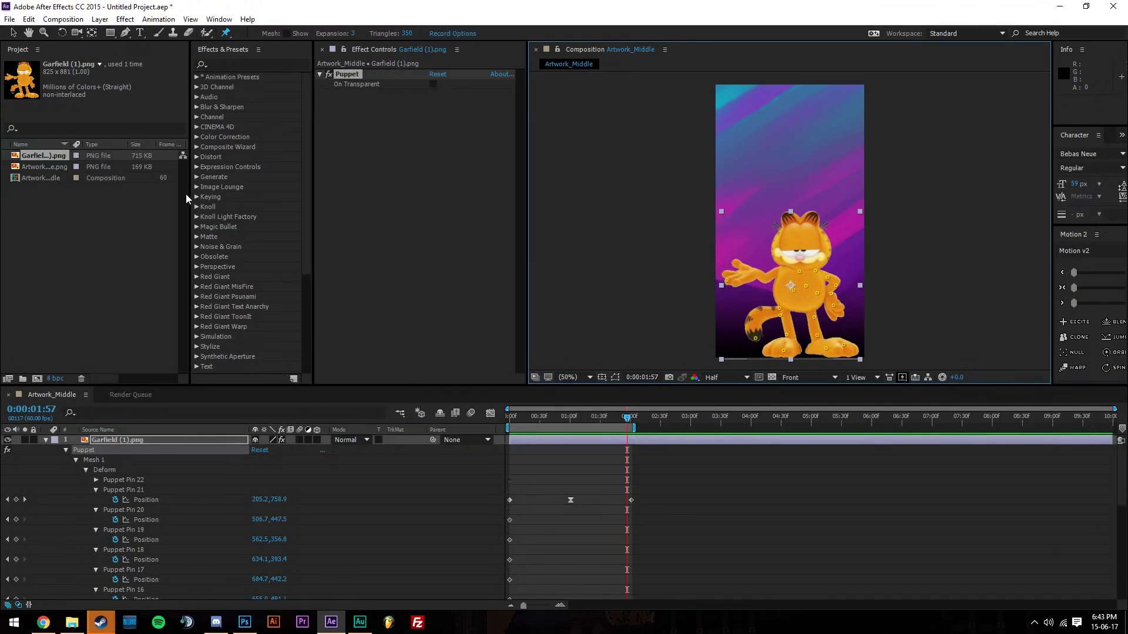
drag(190, 197, 231, 197)
click(167, 145)
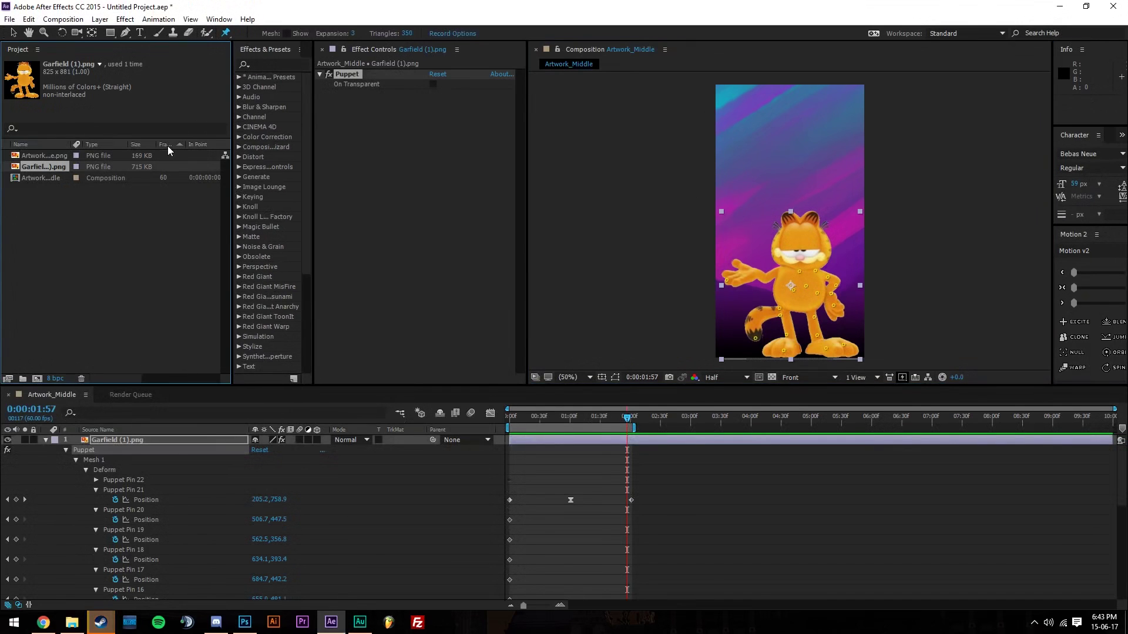
click(245, 622)
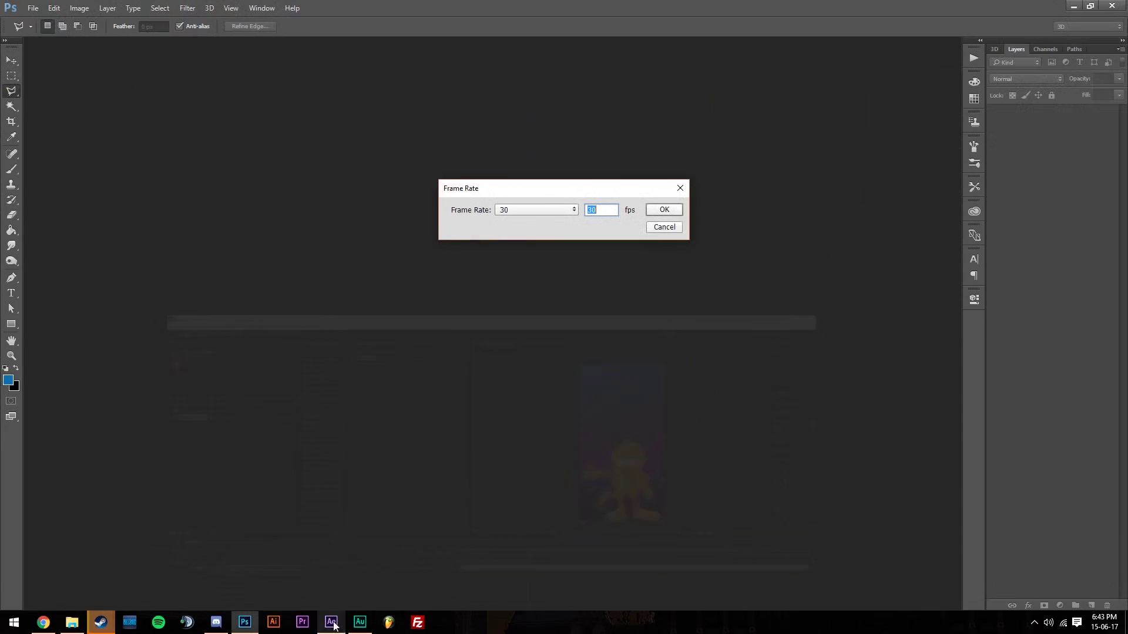
click(555, 211)
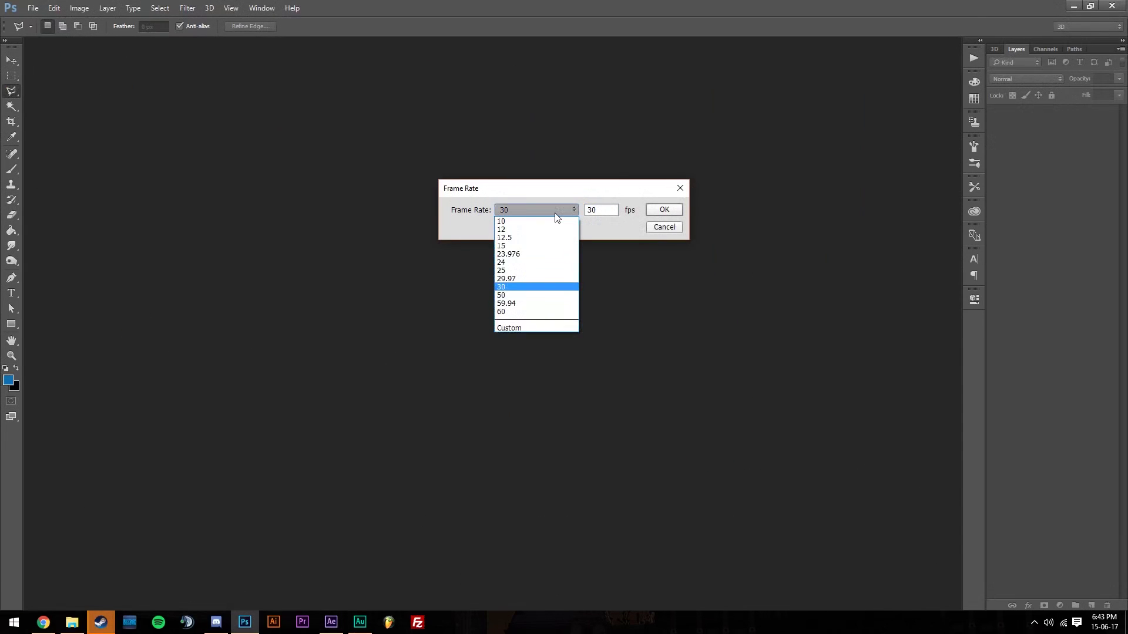
click(532, 313)
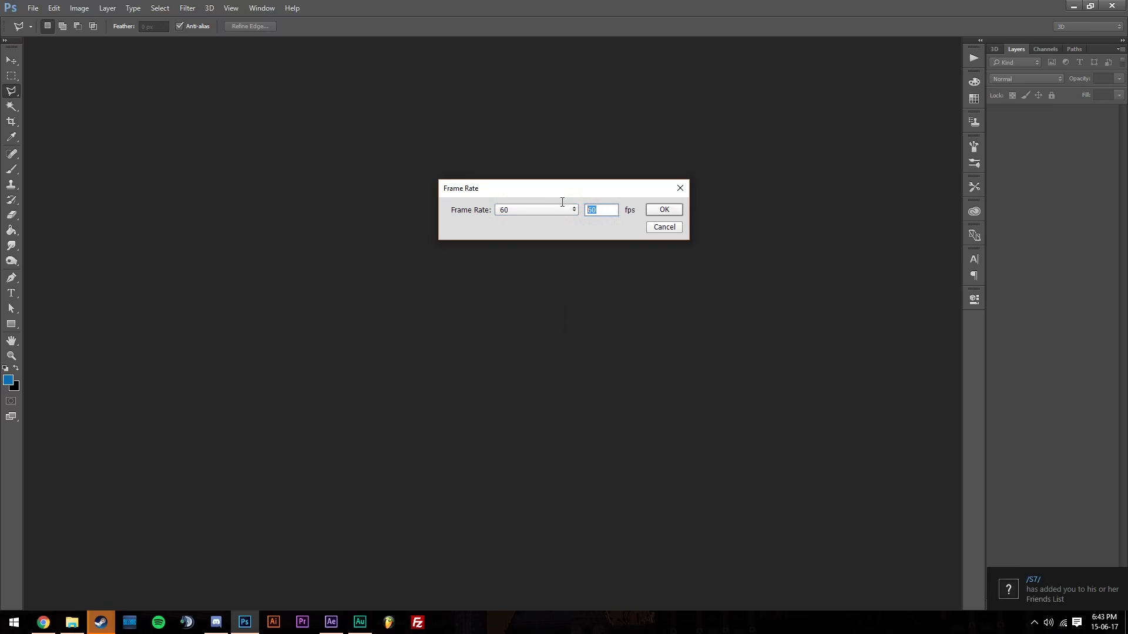
click(657, 215)
click(260, 8)
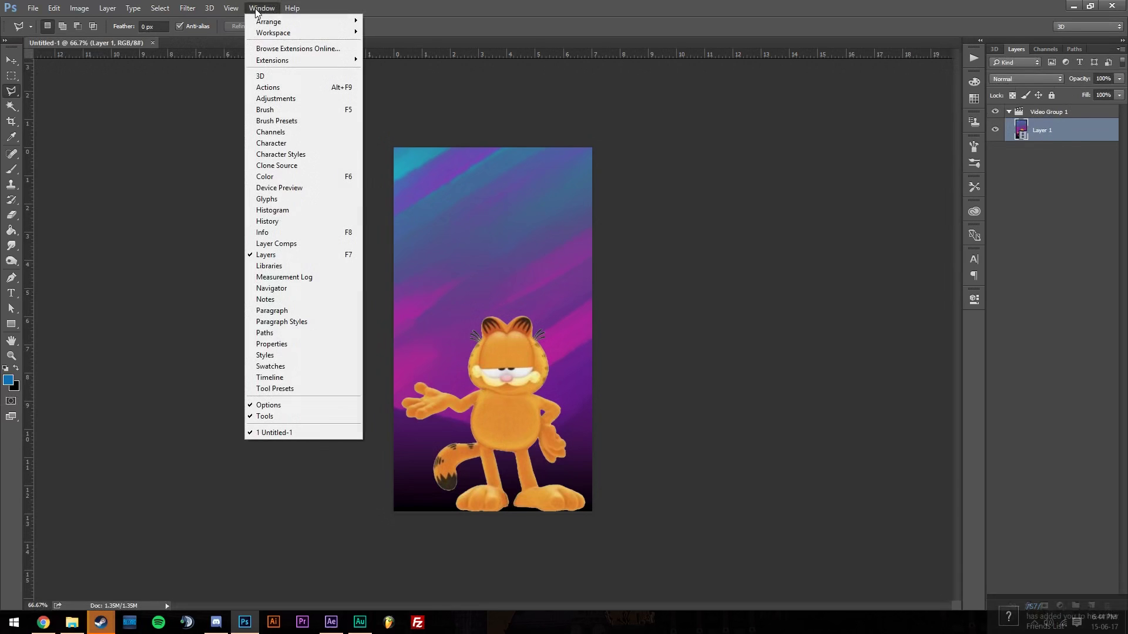
- Show the Timeline panel and play through the two-second Layer 1 Garfield clip
click(265, 377)
key(space)
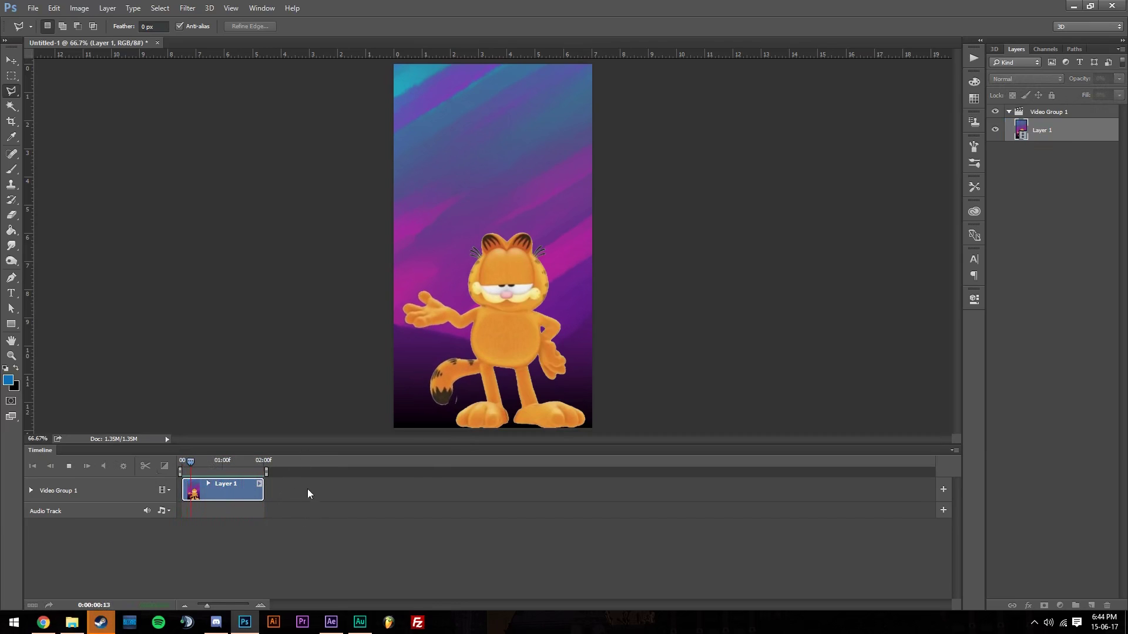
key(space)
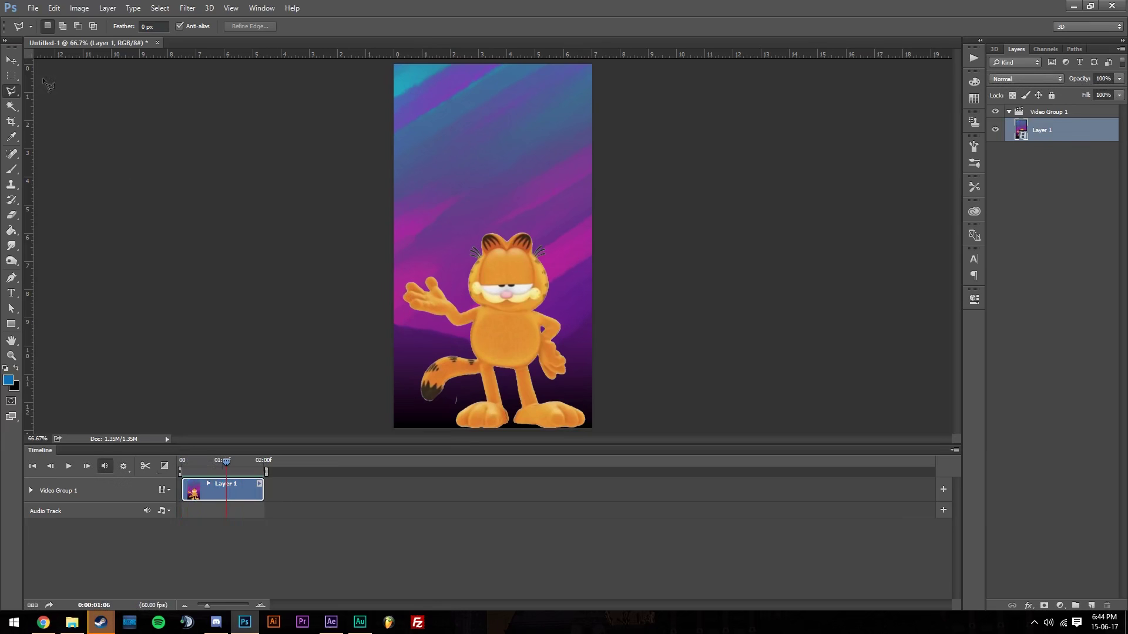
click(33, 8)
- Export via Save for Web (Legacy) as a GIF looping Forever, saved as 'garfield'
mouse_move(83, 178)
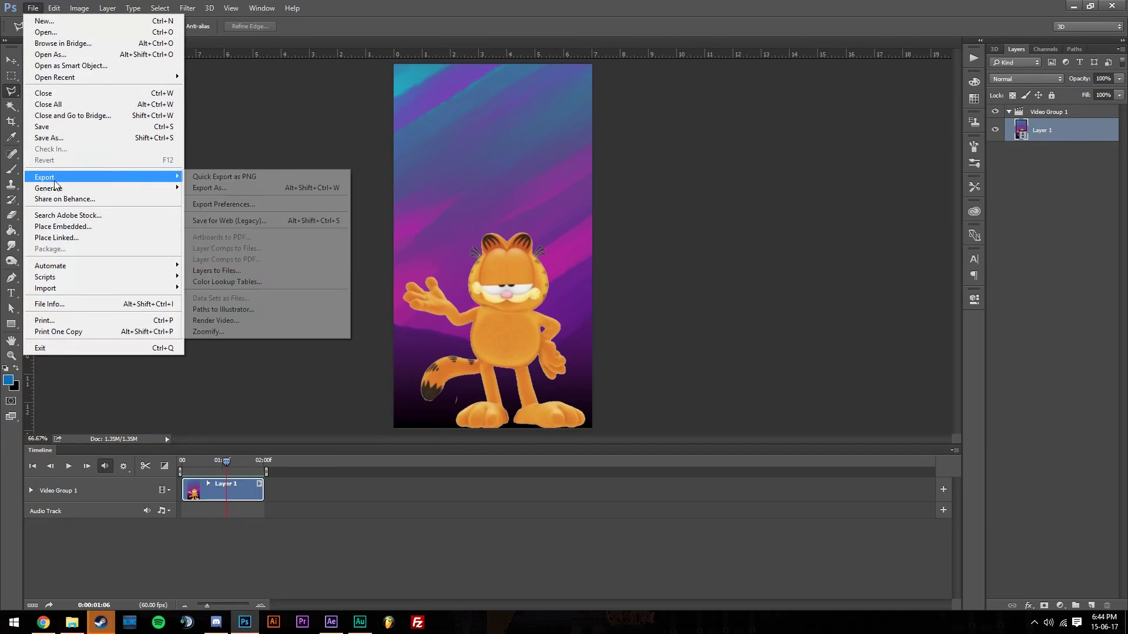
click(231, 220)
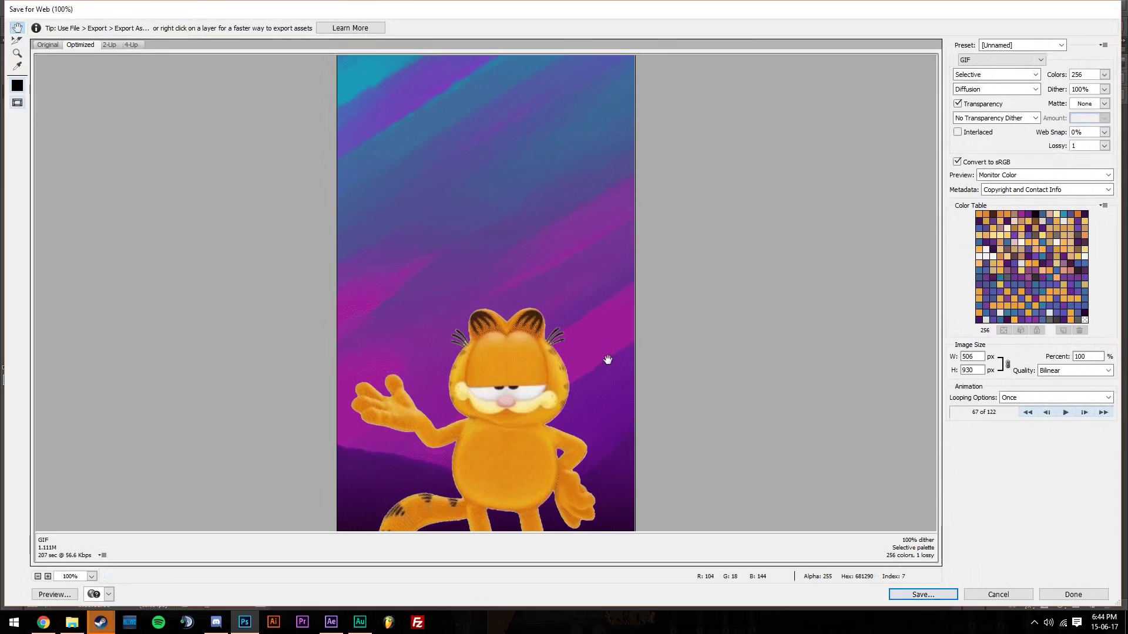
click(982, 60)
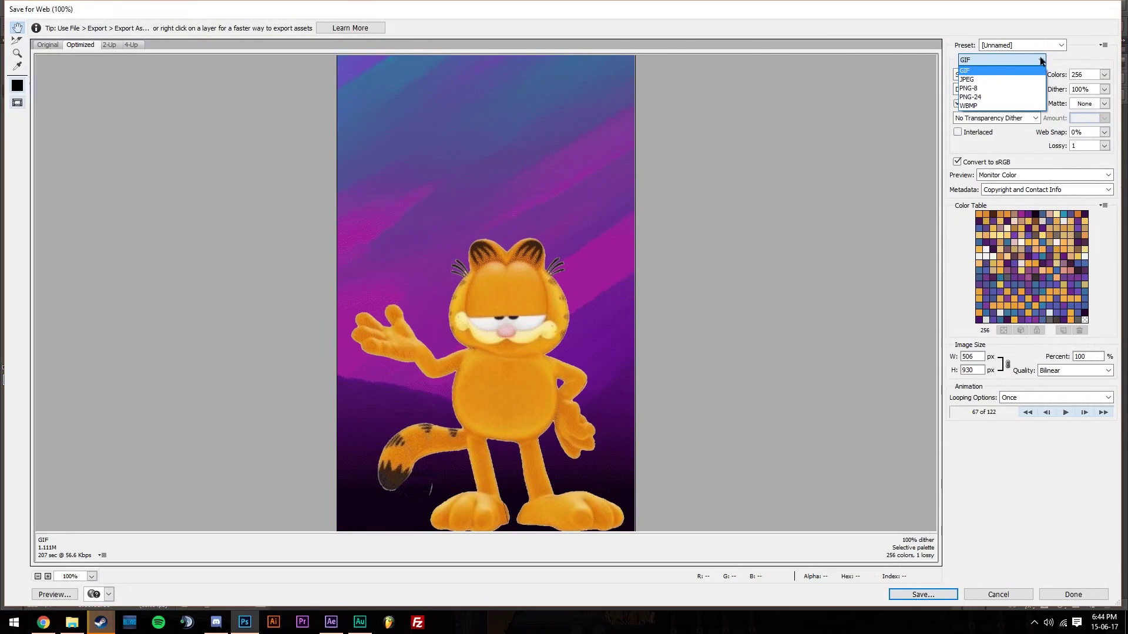
click(975, 71)
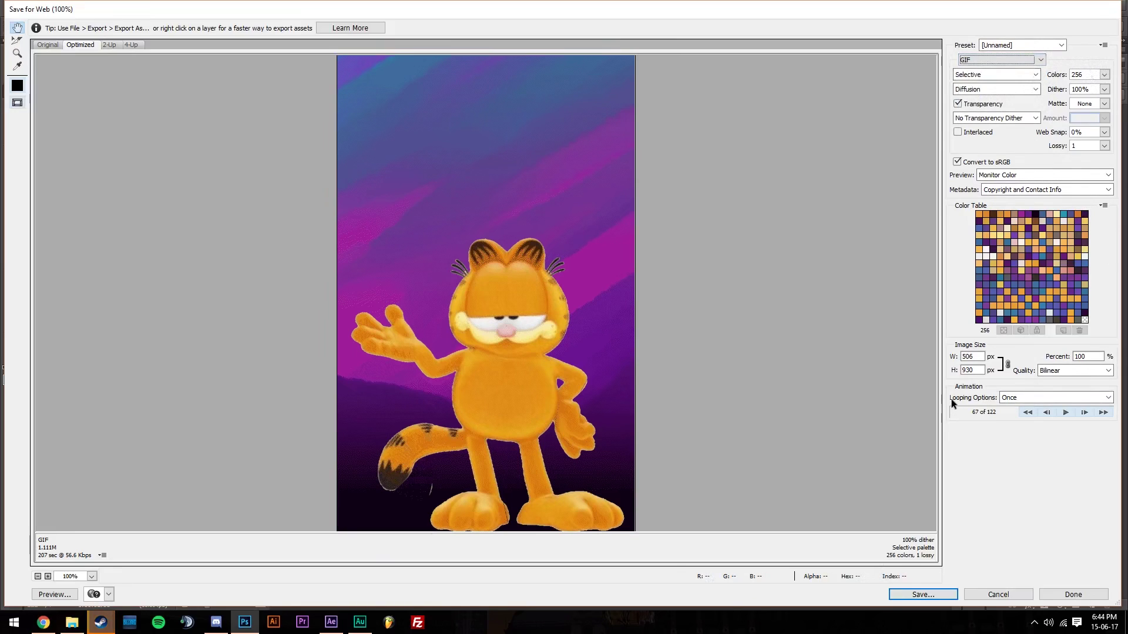
click(1008, 398)
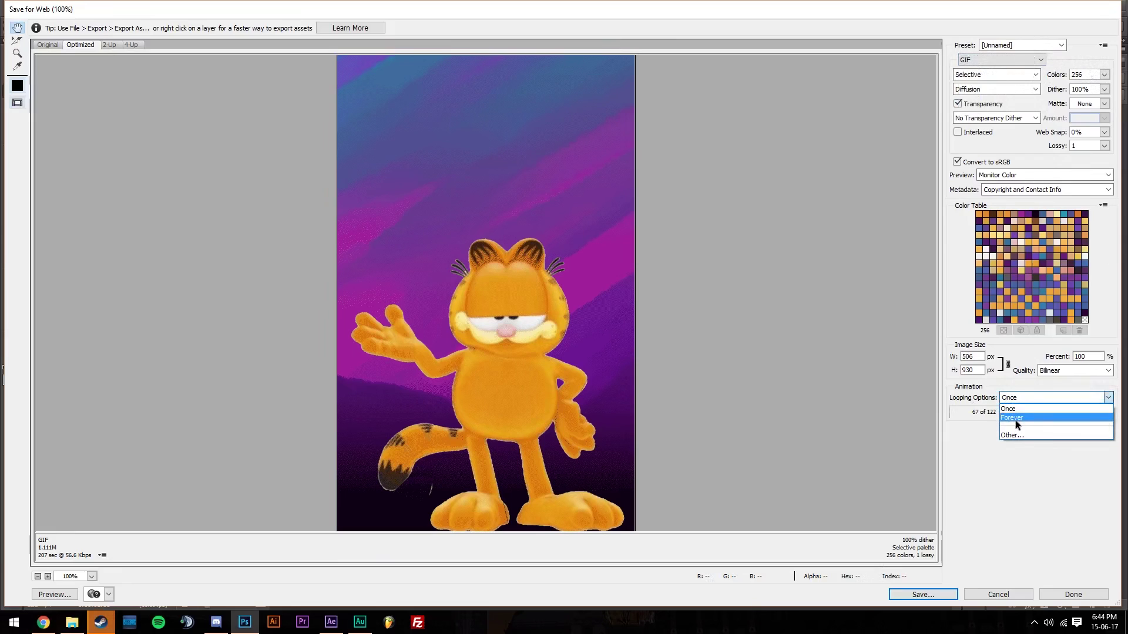
click(1015, 419)
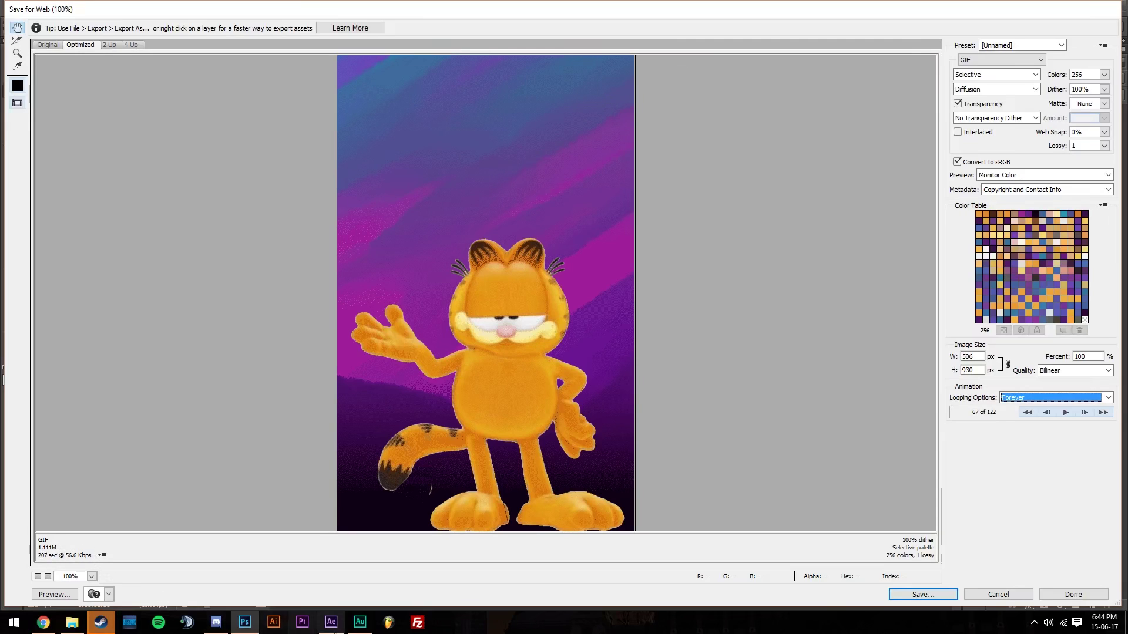
click(933, 594)
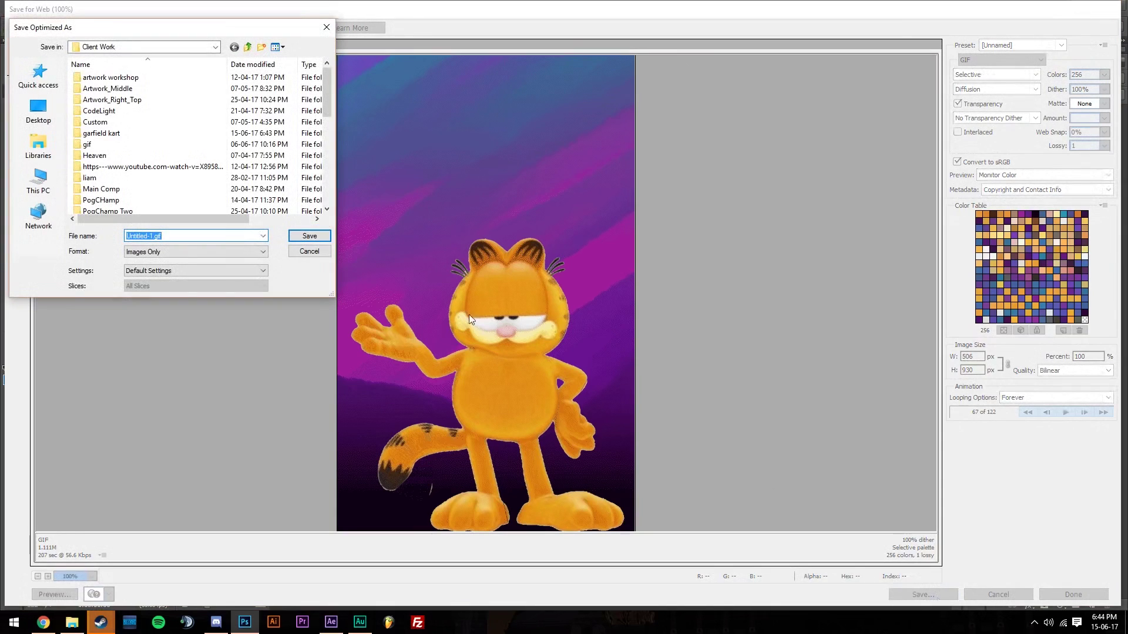
text(garfield)
key(Return)
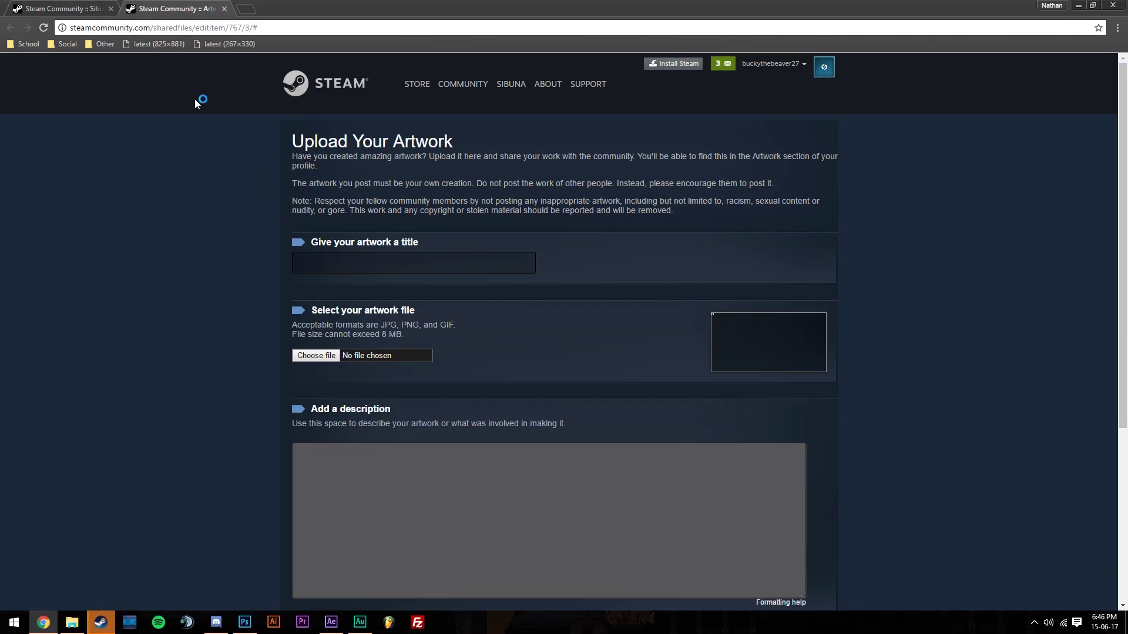
- Attach garfield.gif from Art > After Effects > Client Work as the artwork file
click(338, 263)
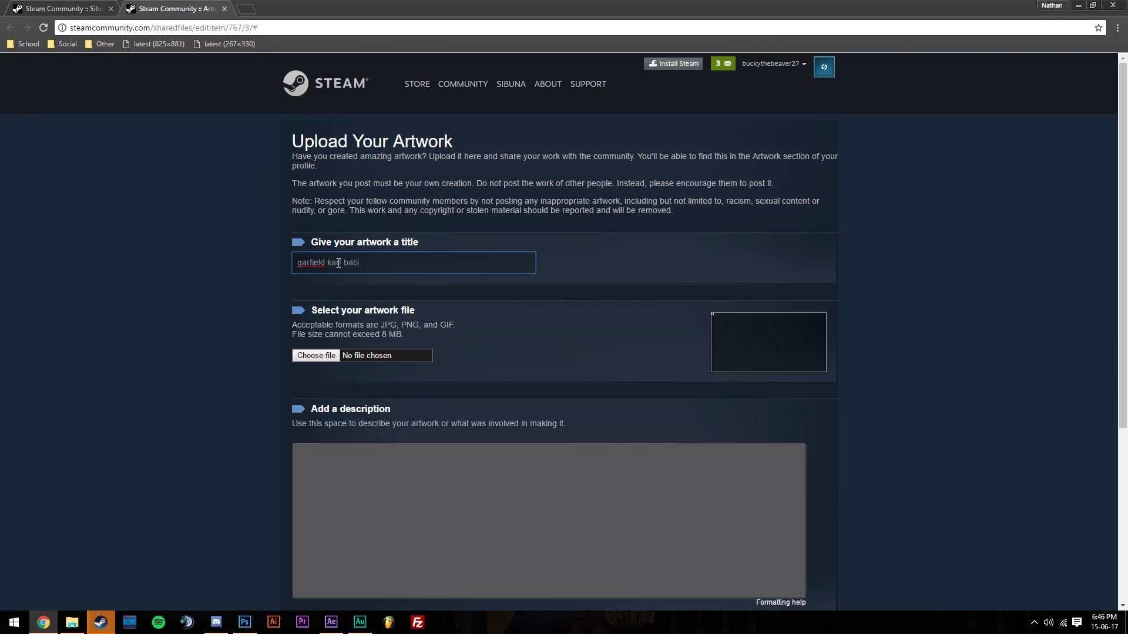
click(311, 358)
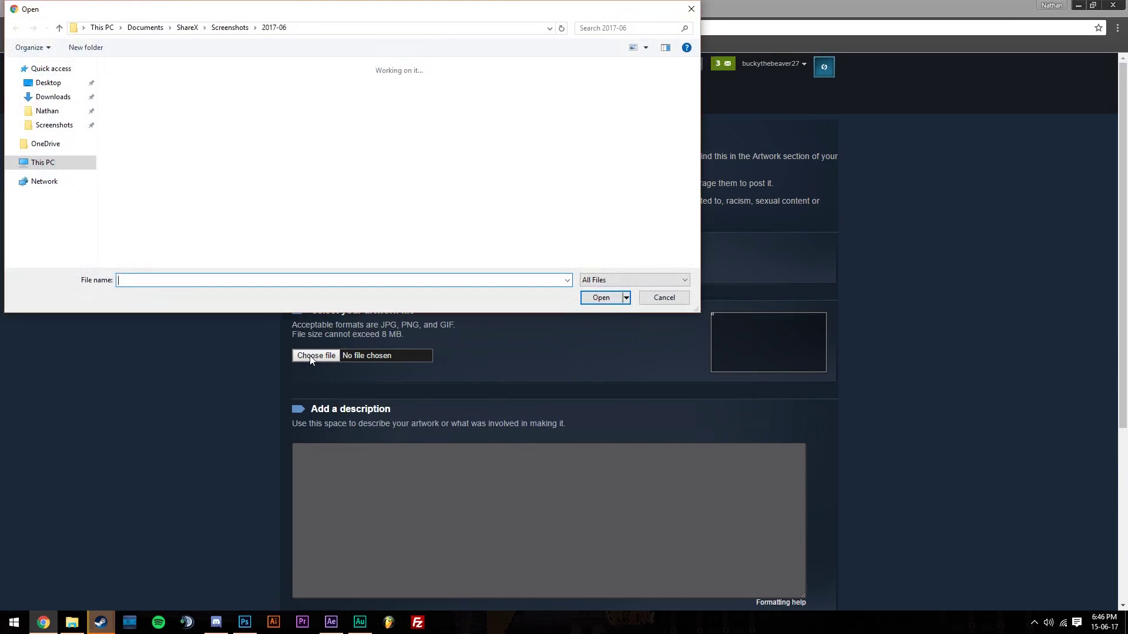
click(53, 96)
click(48, 83)
click(47, 110)
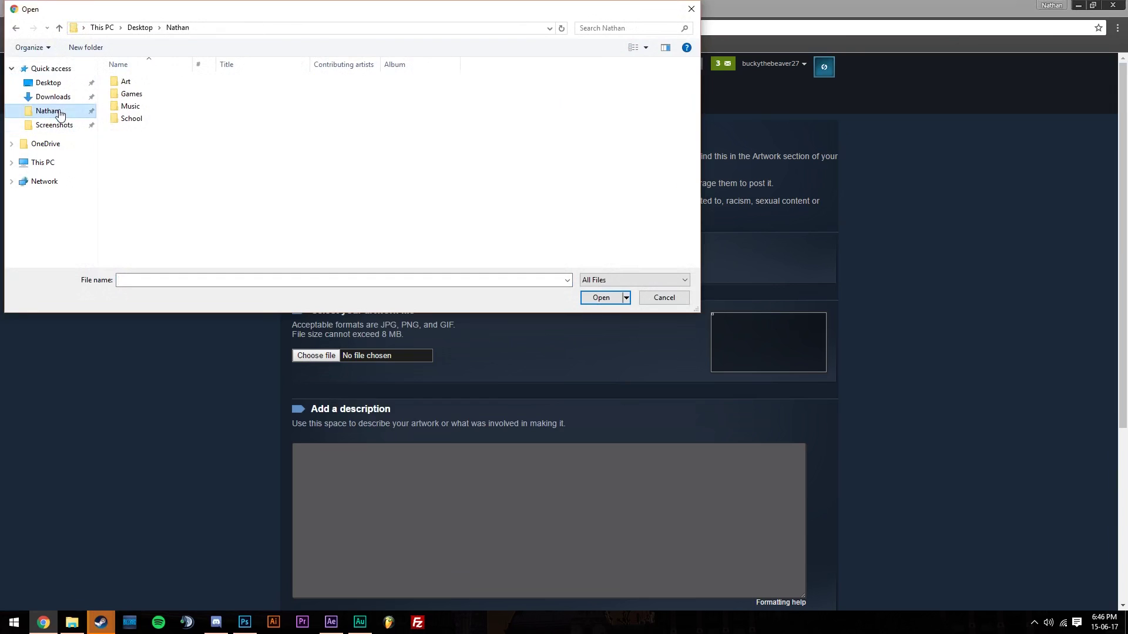
double_click(125, 85)
double_click(128, 84)
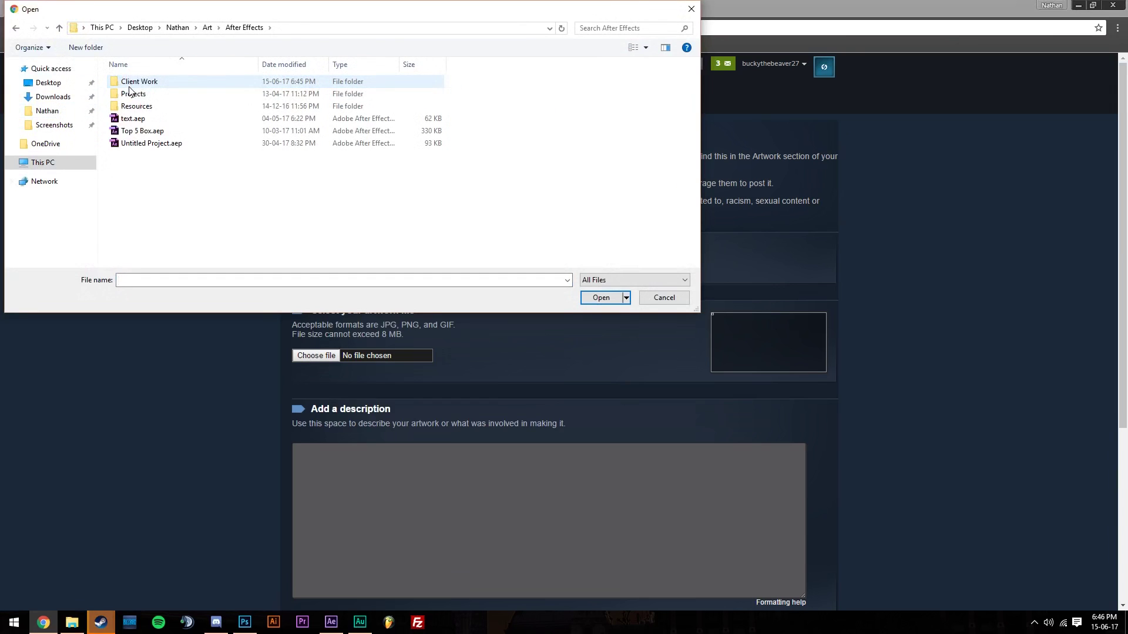
double_click(130, 85)
scroll(270, 177, down, 5)
click(270, 176)
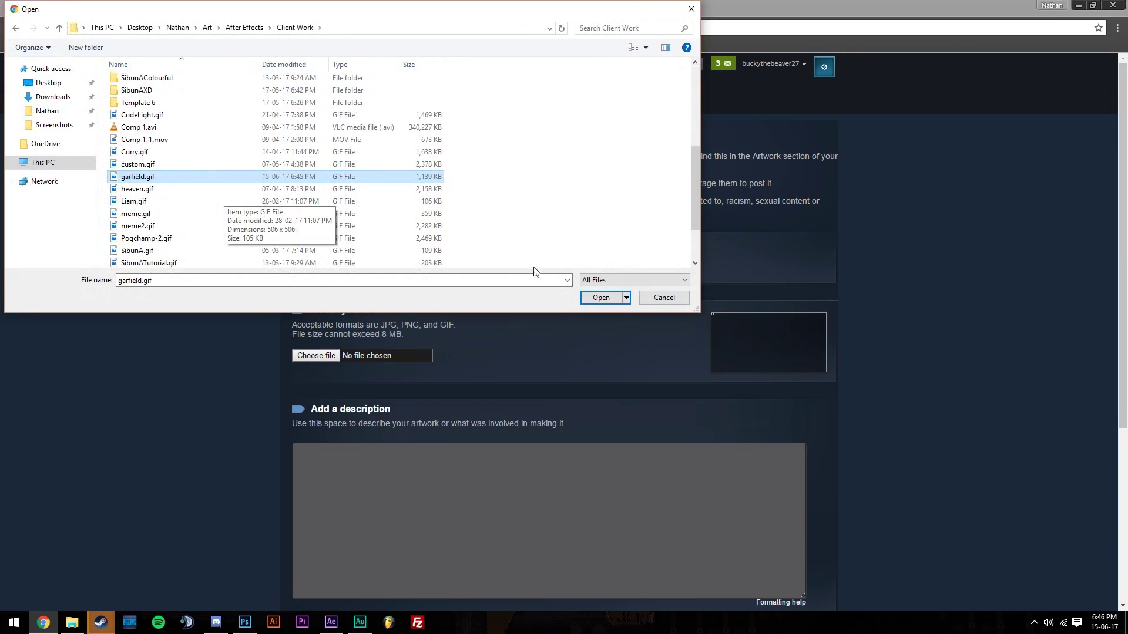
click(601, 298)
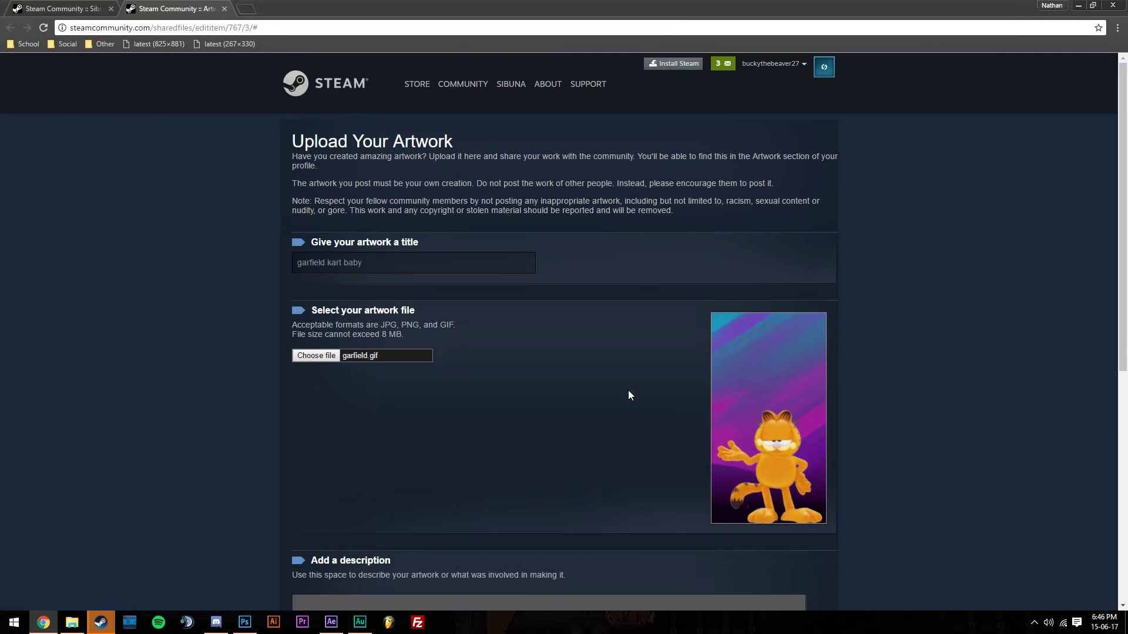
- Enter ':)' as the description and certify that you created the artwork
scroll(388, 306, down, 1)
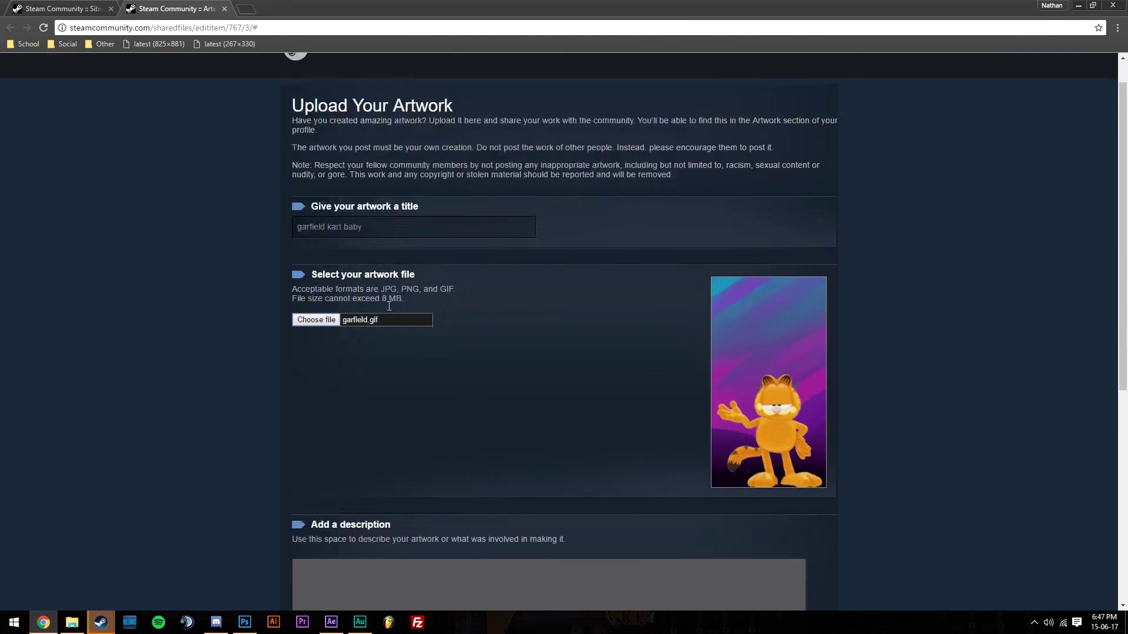
scroll(388, 306, down, 6)
click(390, 262)
text(:))
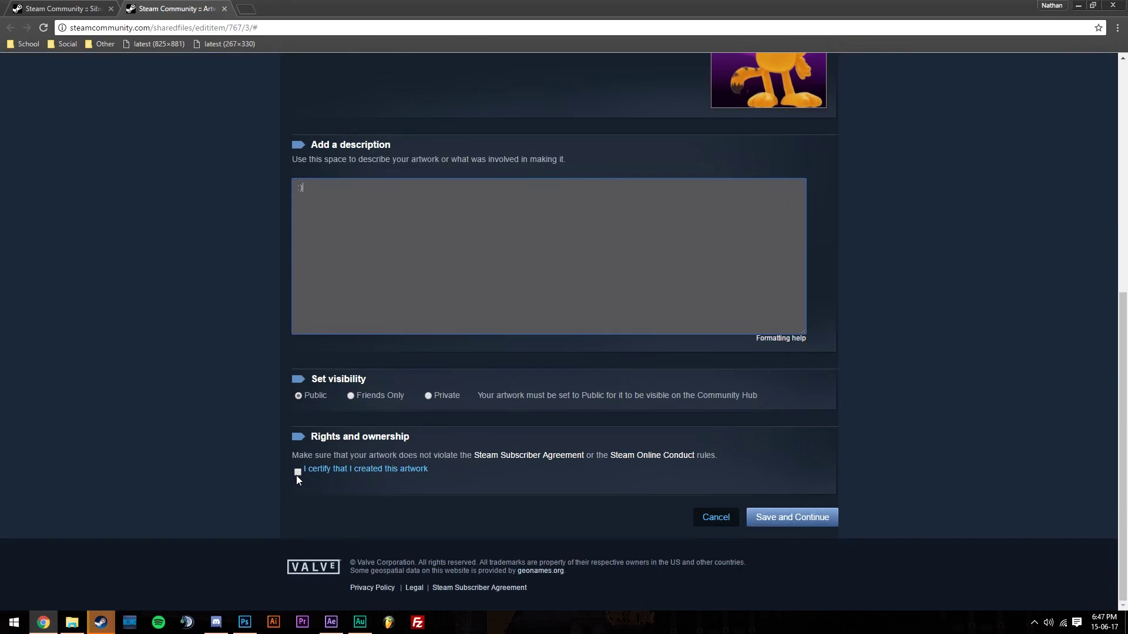
click(297, 473)
scroll(352, 522, up, 5)
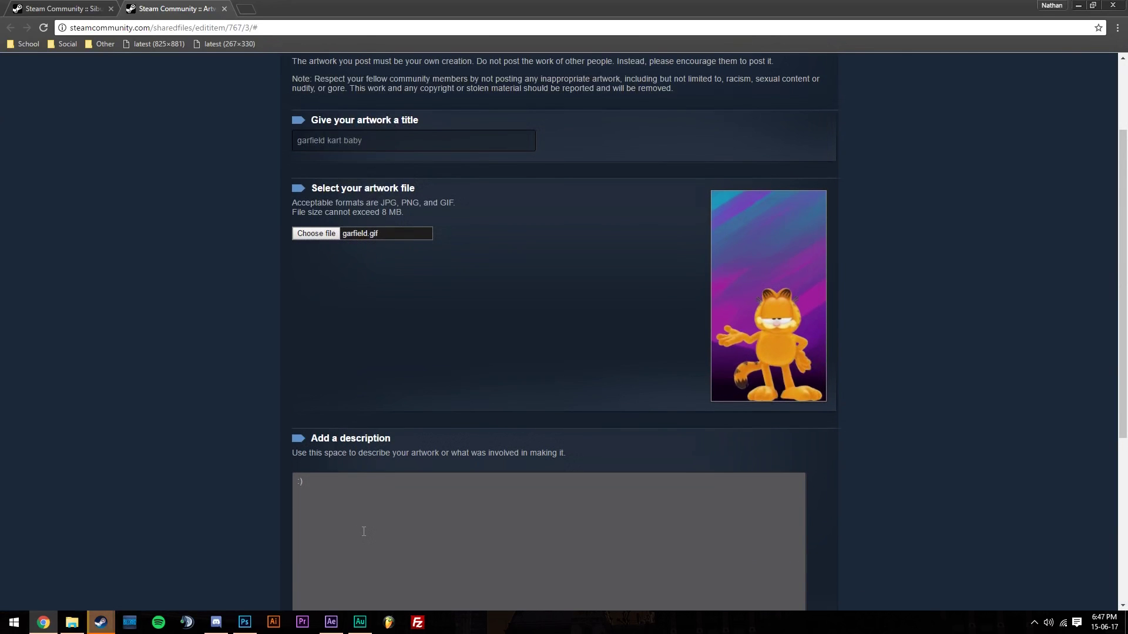
scroll(363, 532, up, 2)
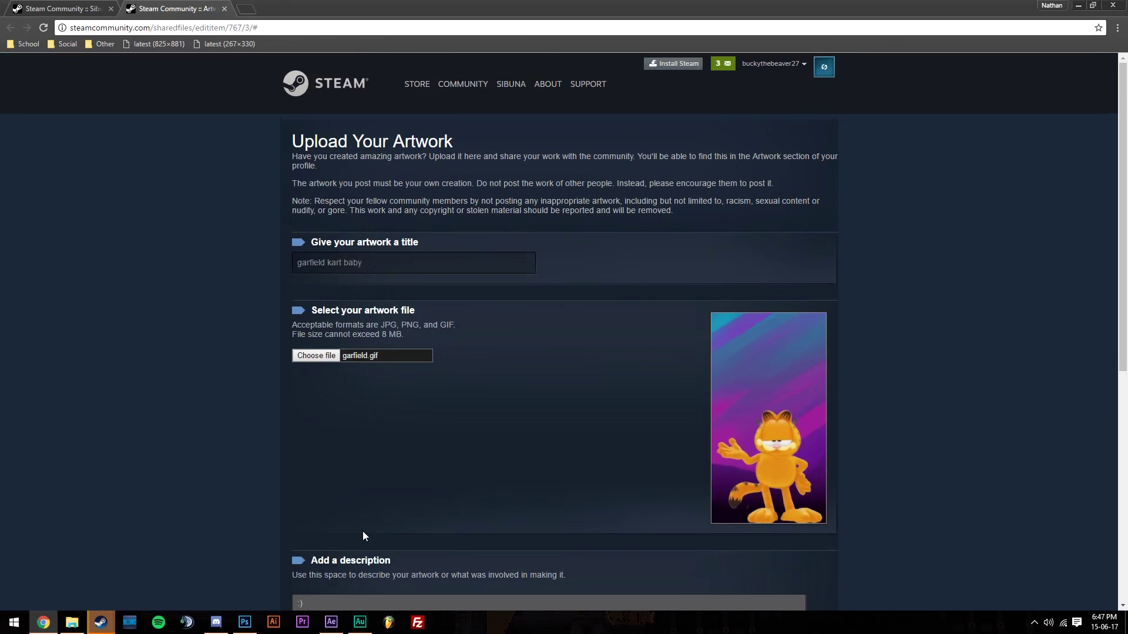
- In the DevTools console, paste a script setting image_width to 999999 and image_height to 1
key(ctrl+shift+i)
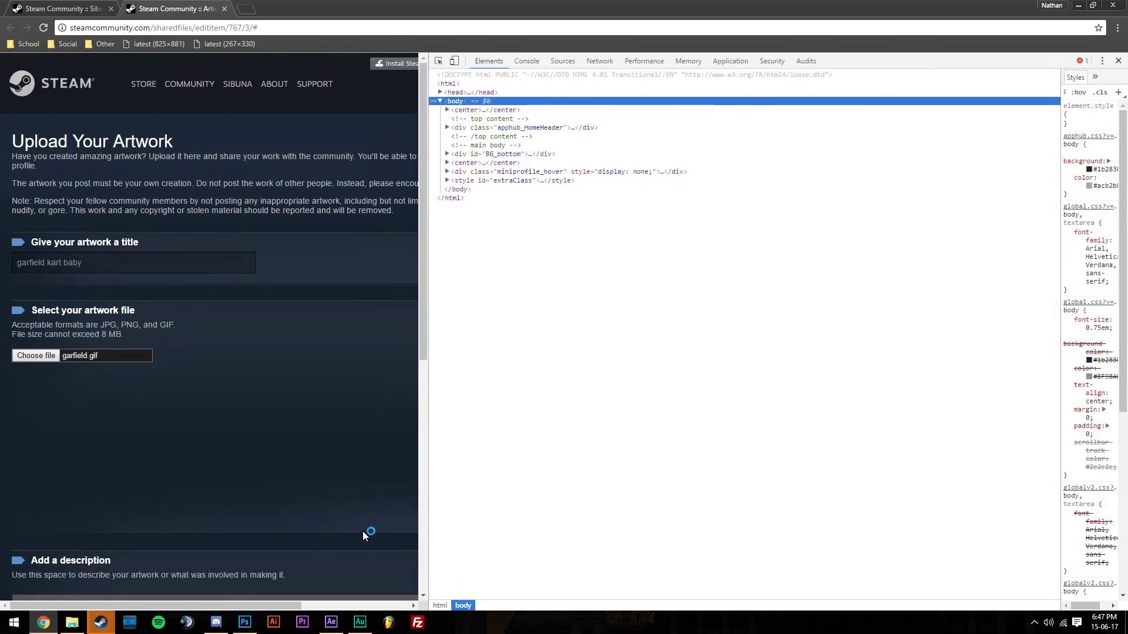
click(526, 62)
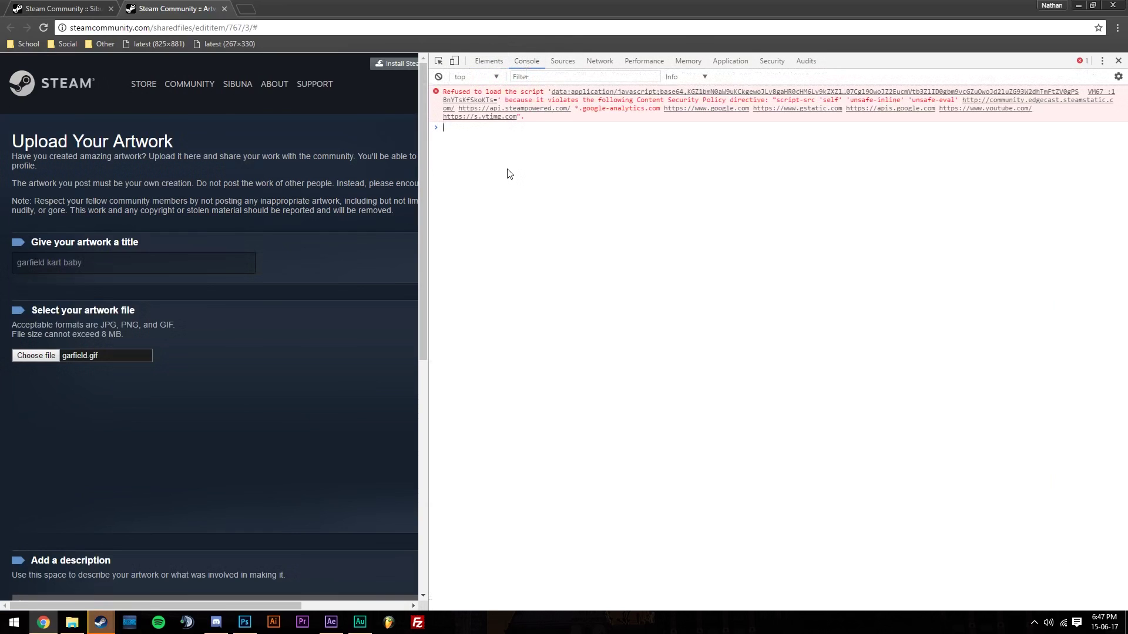
text(document.getElementsByName("image_width")[0].value = 999999;document.getElementsByName("image_height")[0].value = 1;)
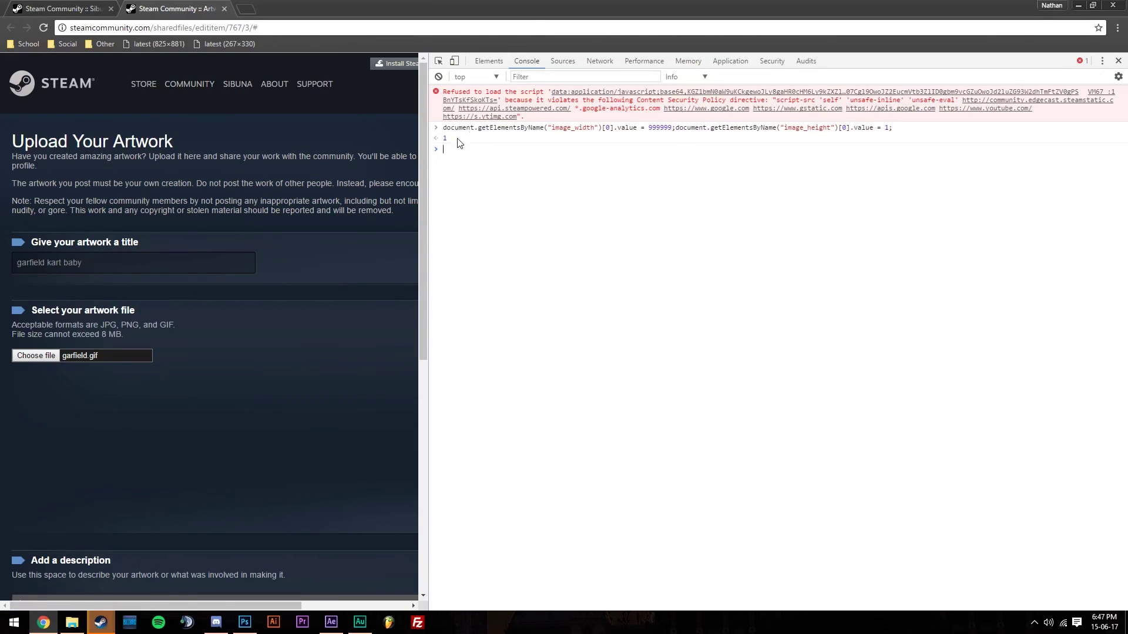
- Close DevTools and submit the garfield kart baby artwork with Save and Continue
click(1118, 61)
scroll(784, 400, down, 7)
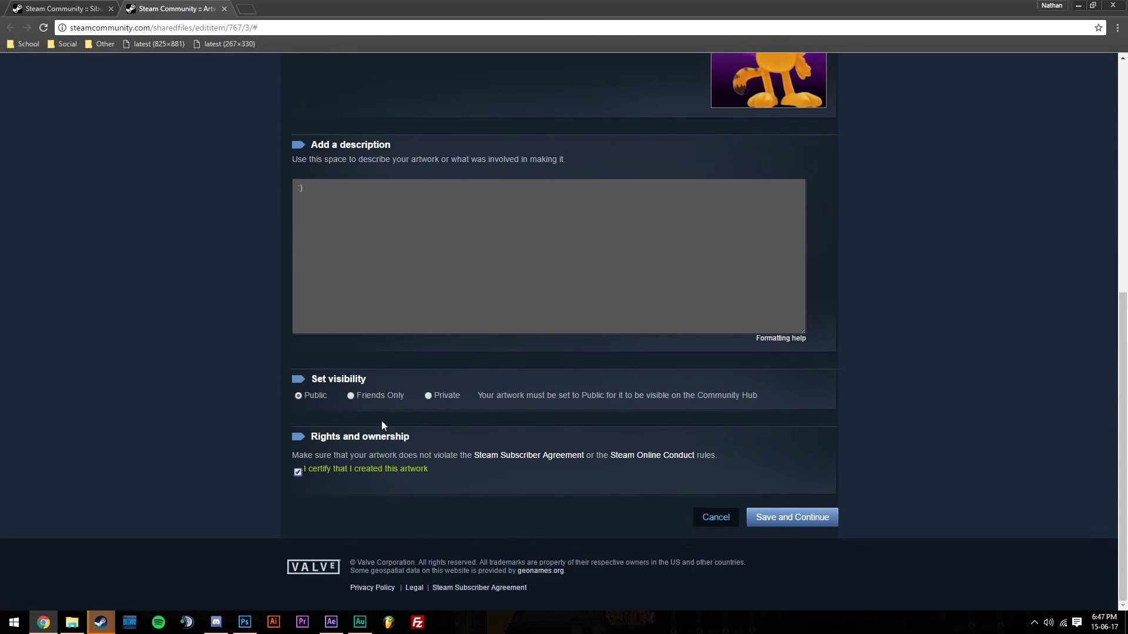
scroll(370, 409, up, 7)
scroll(734, 470, down, 7)
click(795, 516)
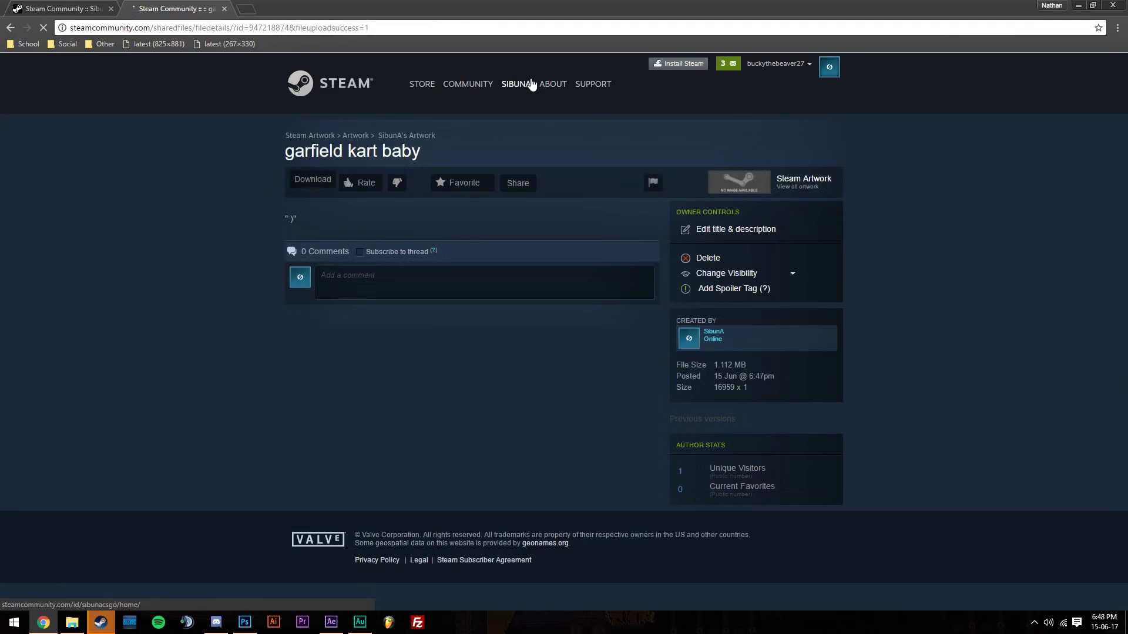
- Go to the account's Steam profile page and start editing the profile
mouse_move(531, 86)
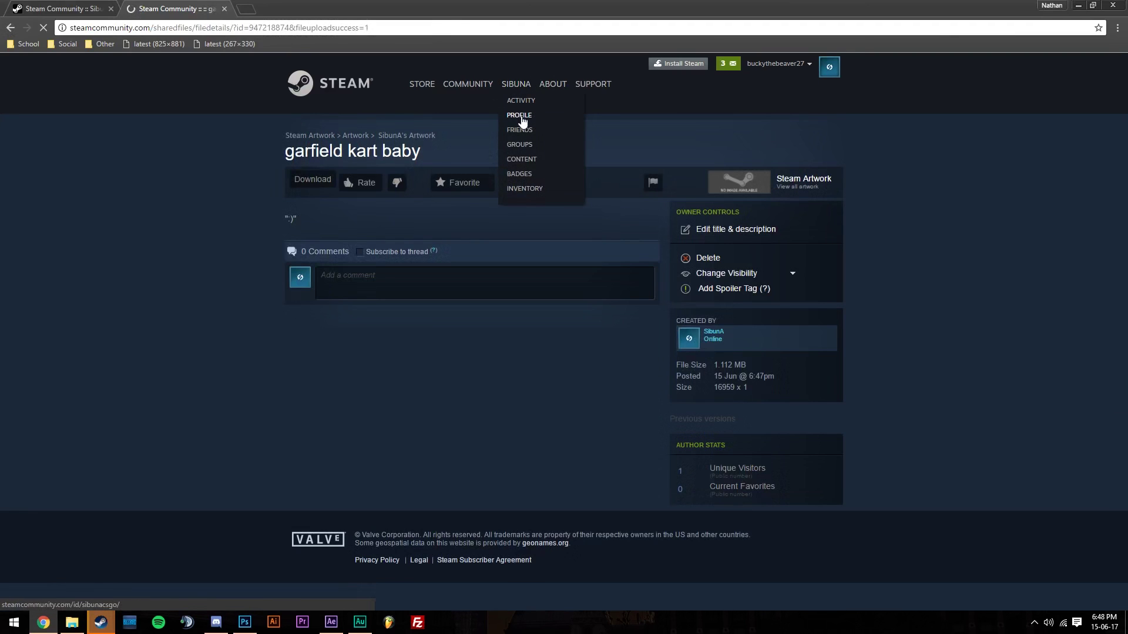
click(520, 115)
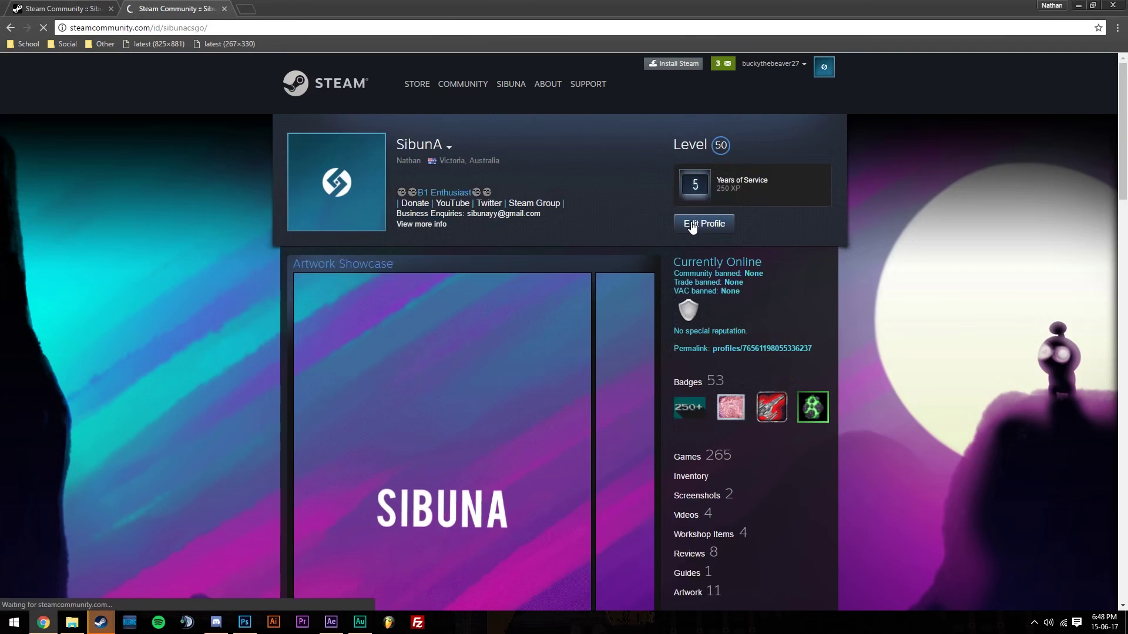
click(691, 226)
scroll(663, 221, down, 14)
scroll(657, 220, up, 8)
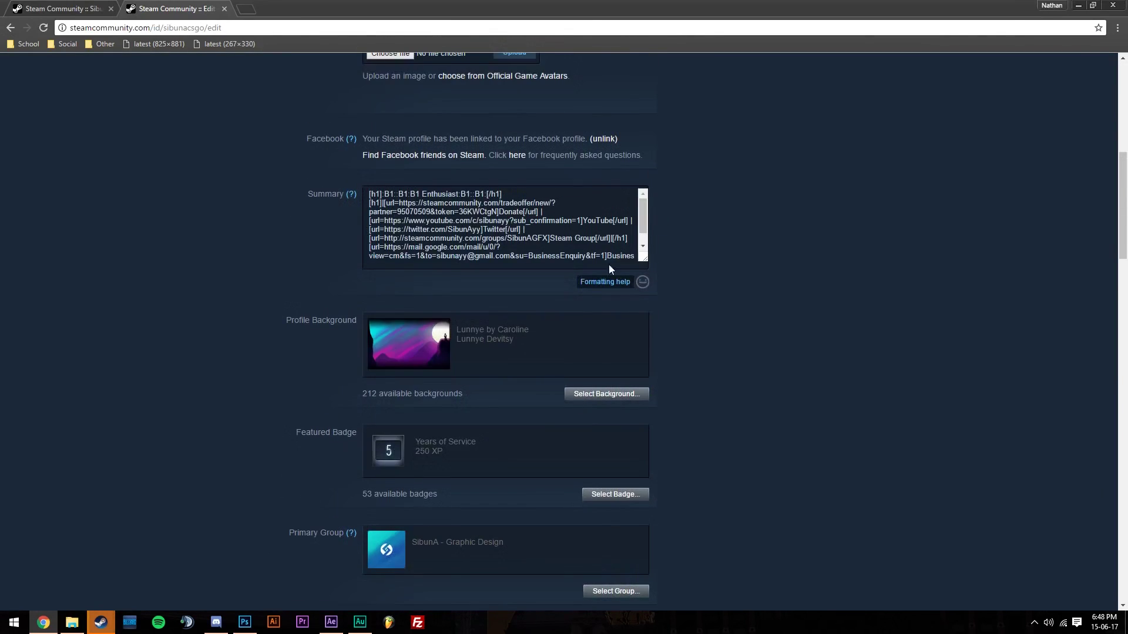
scroll(411, 293, down, 7)
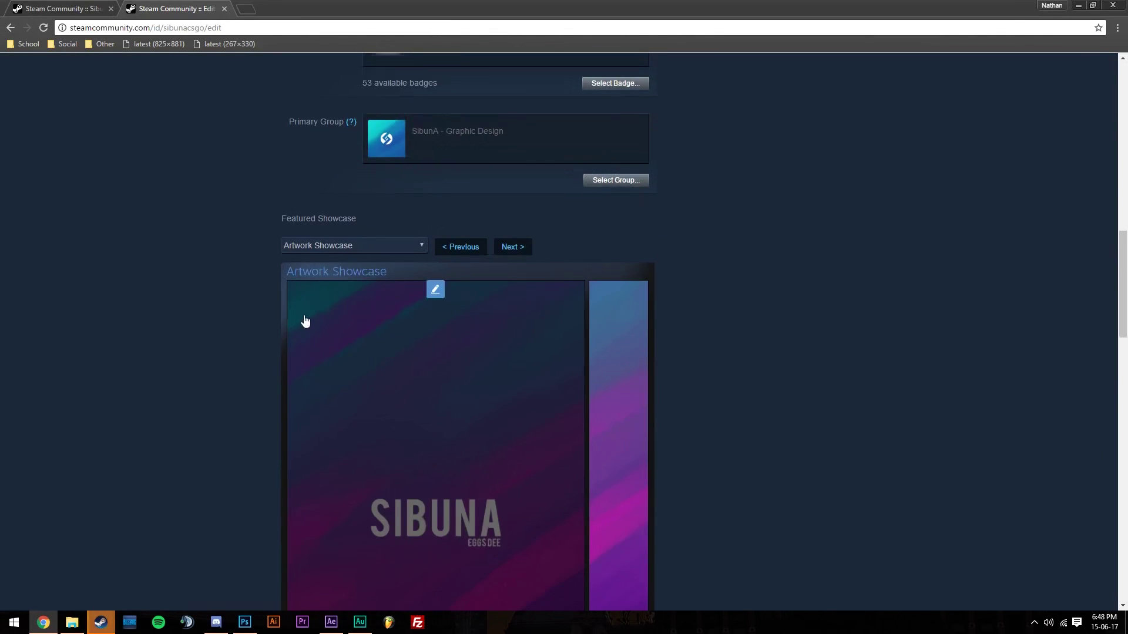
- Keep Artwork Showcase as the featured showcase and select the newly uploaded Garfield artwork
click(317, 245)
click(317, 245)
click(317, 246)
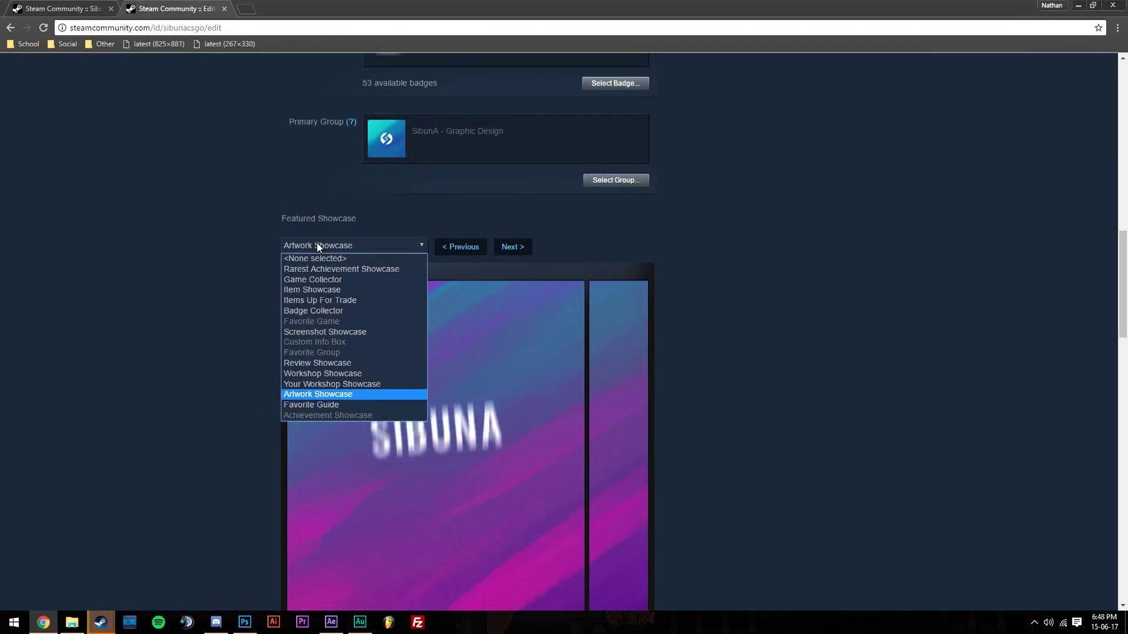
click(320, 394)
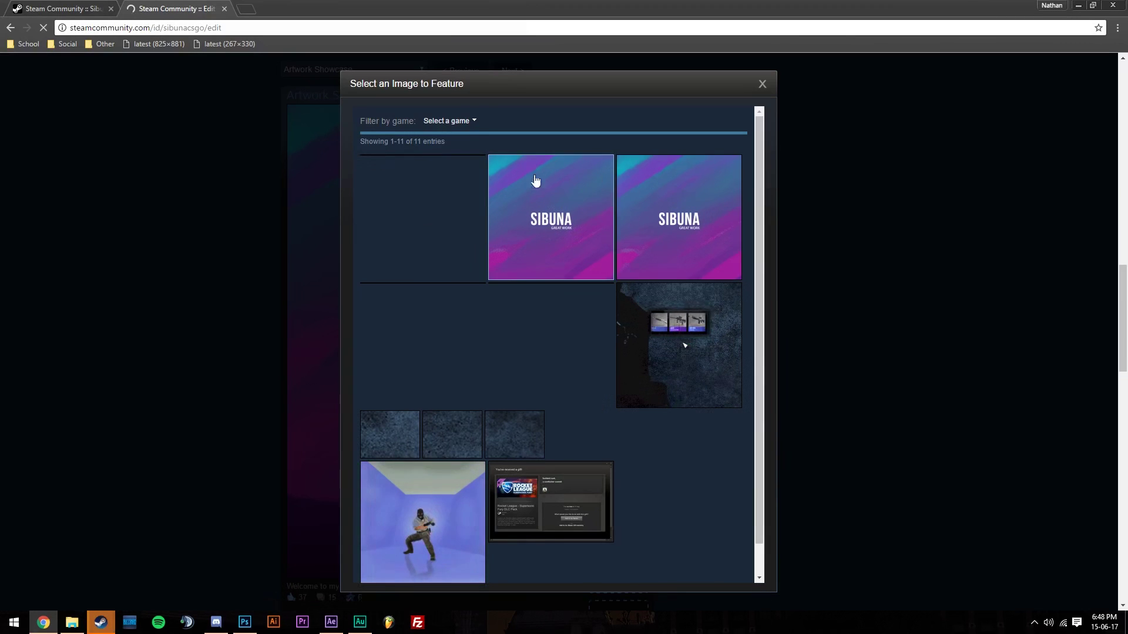
click(408, 162)
scroll(658, 338, down, 10)
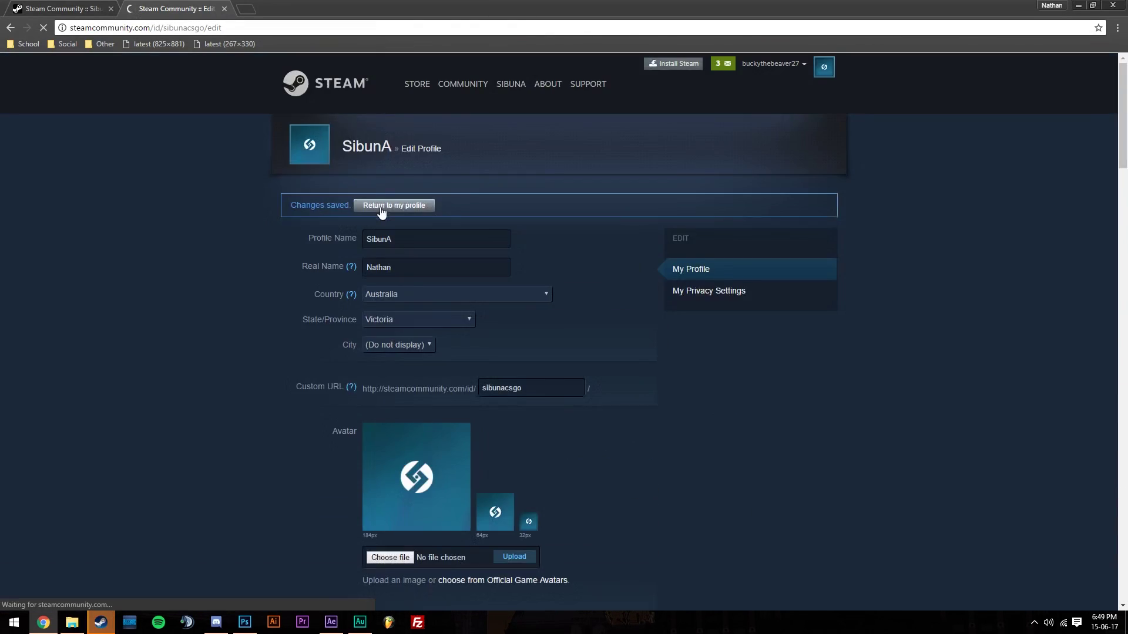
- Scroll the public profile to the Artwork Showcase showing the animated baby Garfield
scroll(412, 265, down, 5)
scroll(455, 274, down, 3)
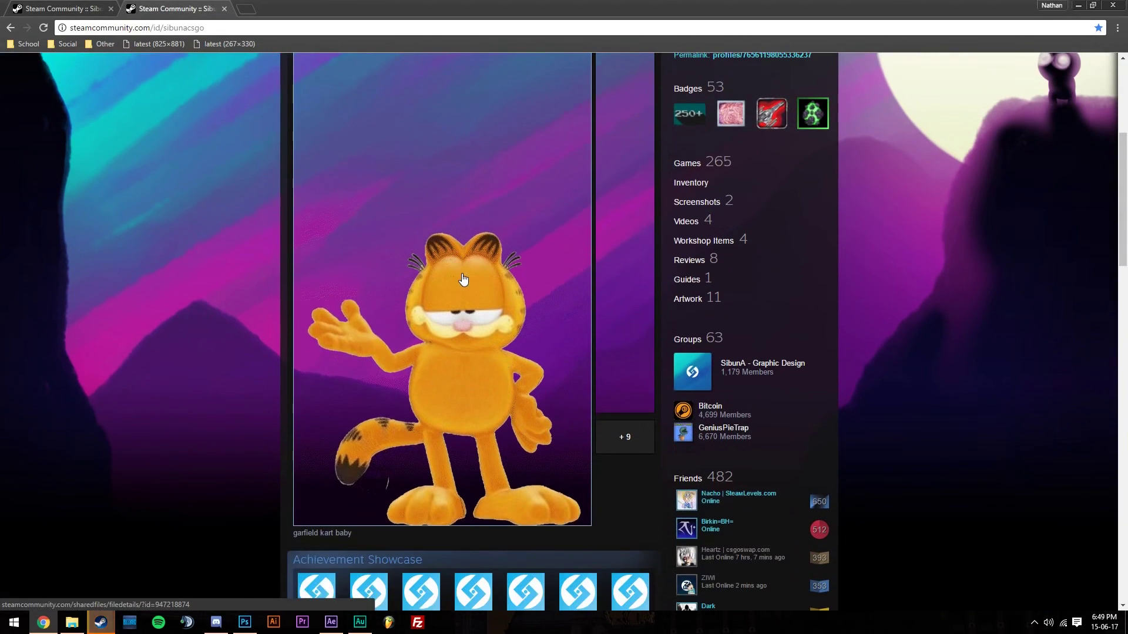
scroll(461, 288, up, 5)
scroll(463, 300, down, 4)
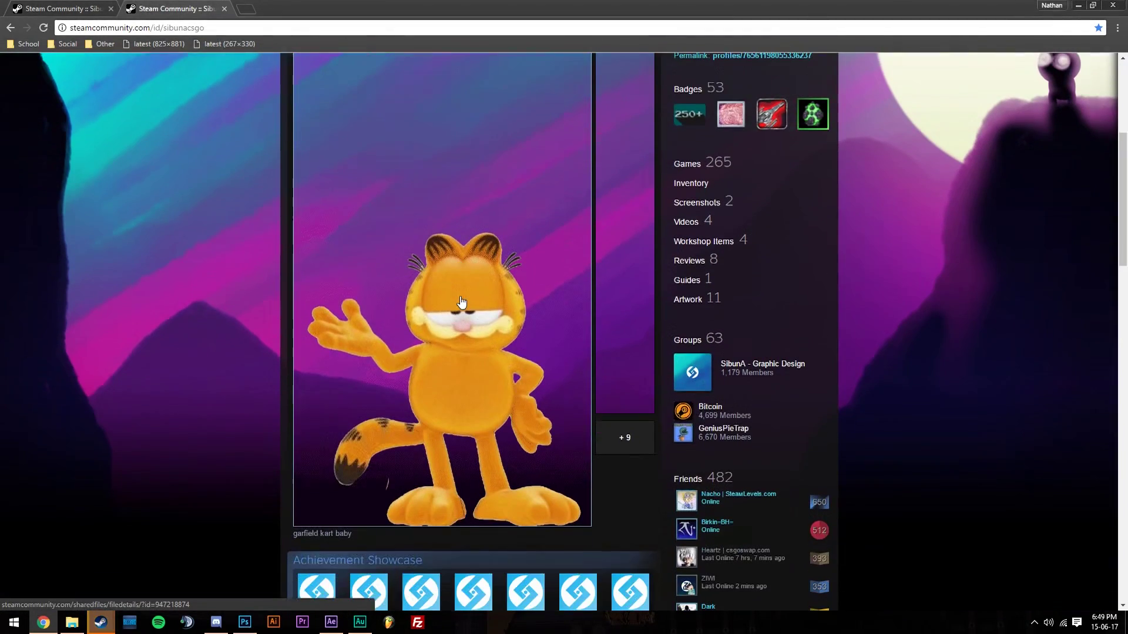